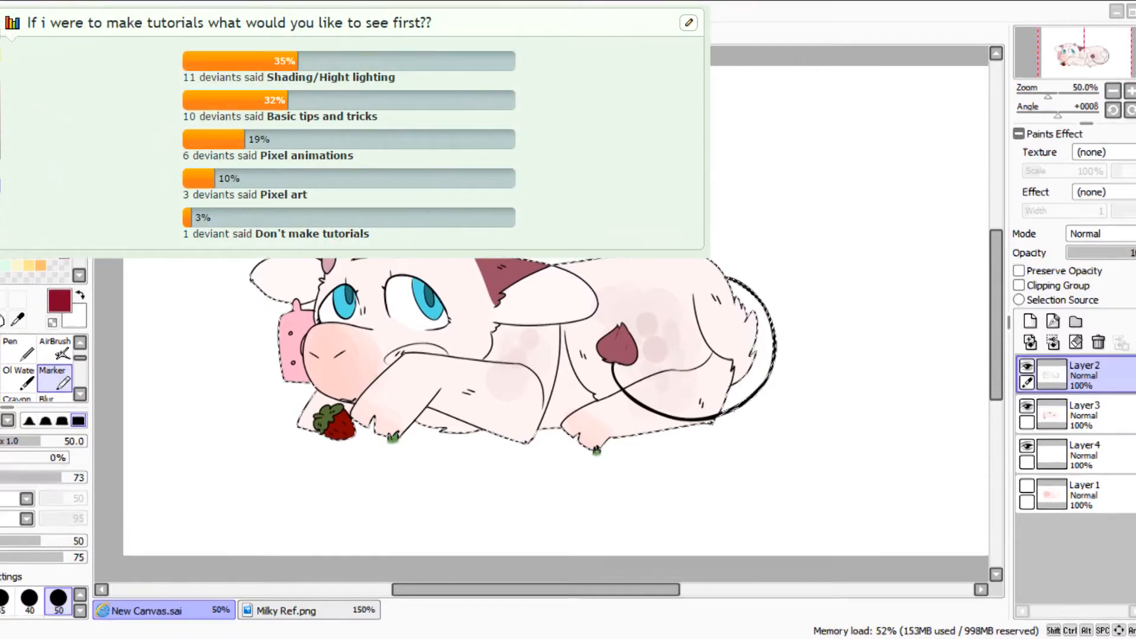
# Clear the selection around the cow drawing.
pyautogui.moveTo(542, 275); pyautogui.dragTo(552, 267)
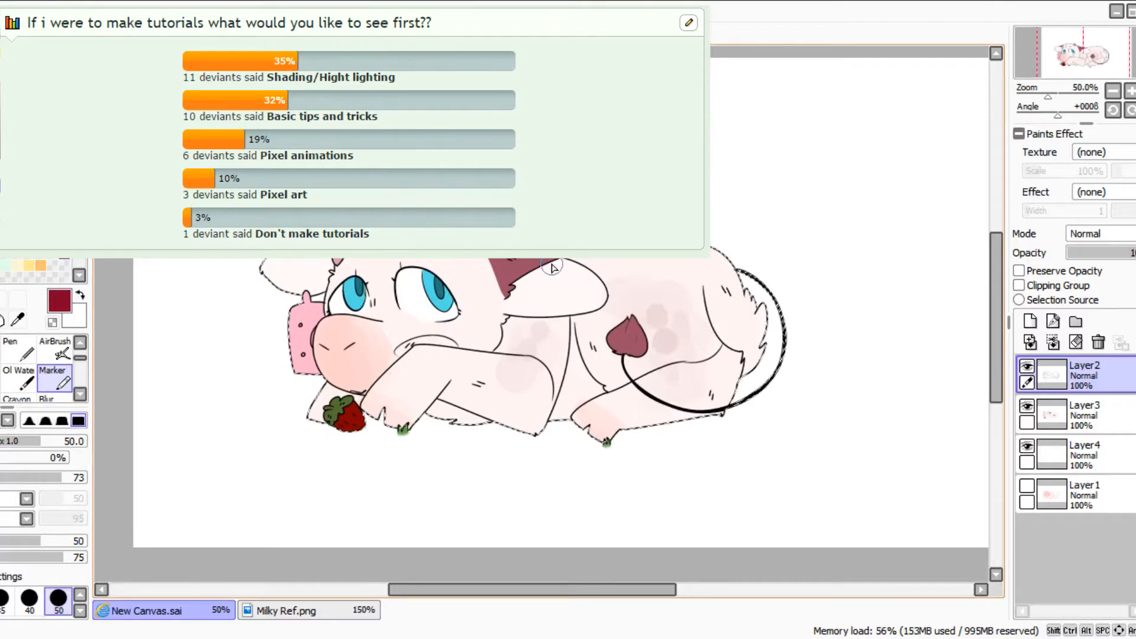
pyautogui.scroll(-2, 657, 237)
pyautogui.scroll(3, 618, 264)
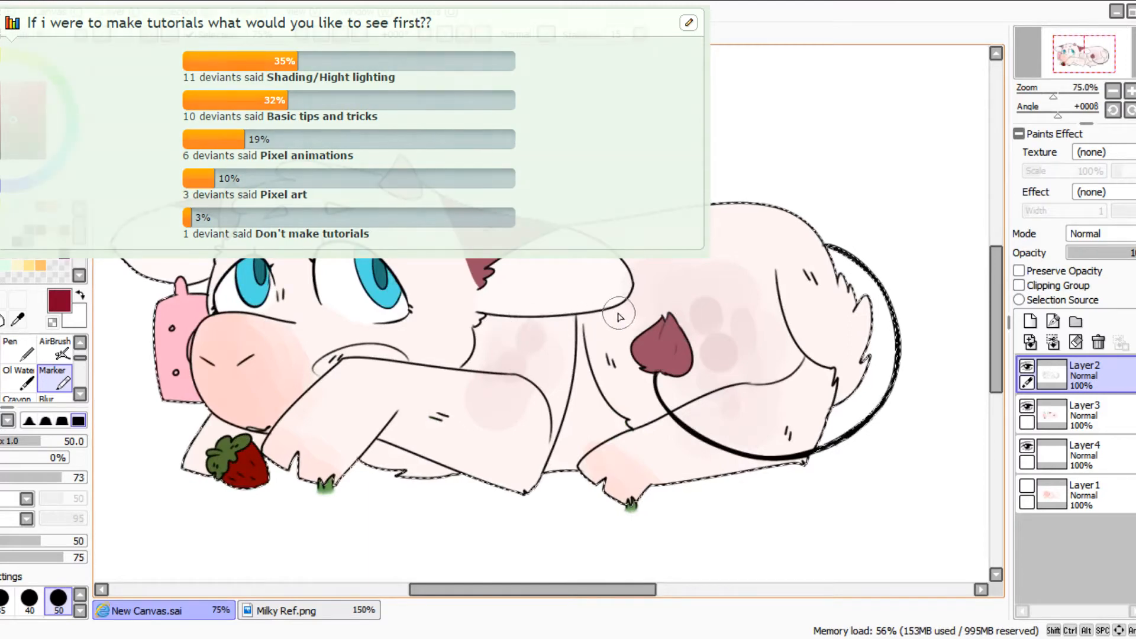
pyautogui.click(151, 35)
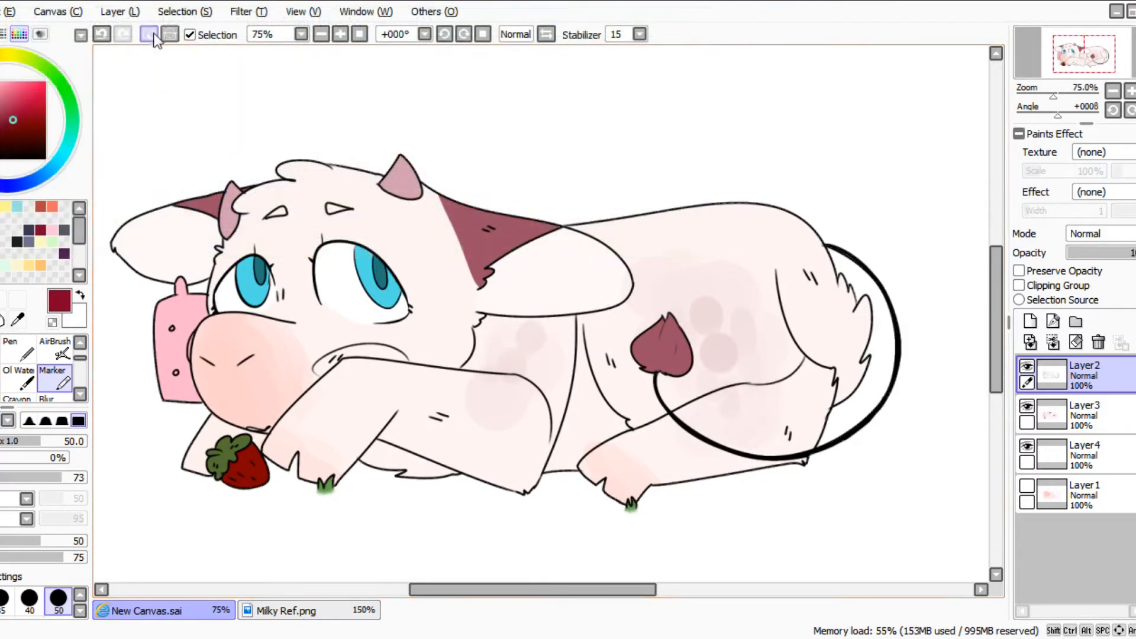
# Paint a dark red and a light pink sample swatch on the blank canvas above the cow's ear.
pyautogui.scroll(-3, 219, 181)
pyautogui.scroll(3, 201, 175)
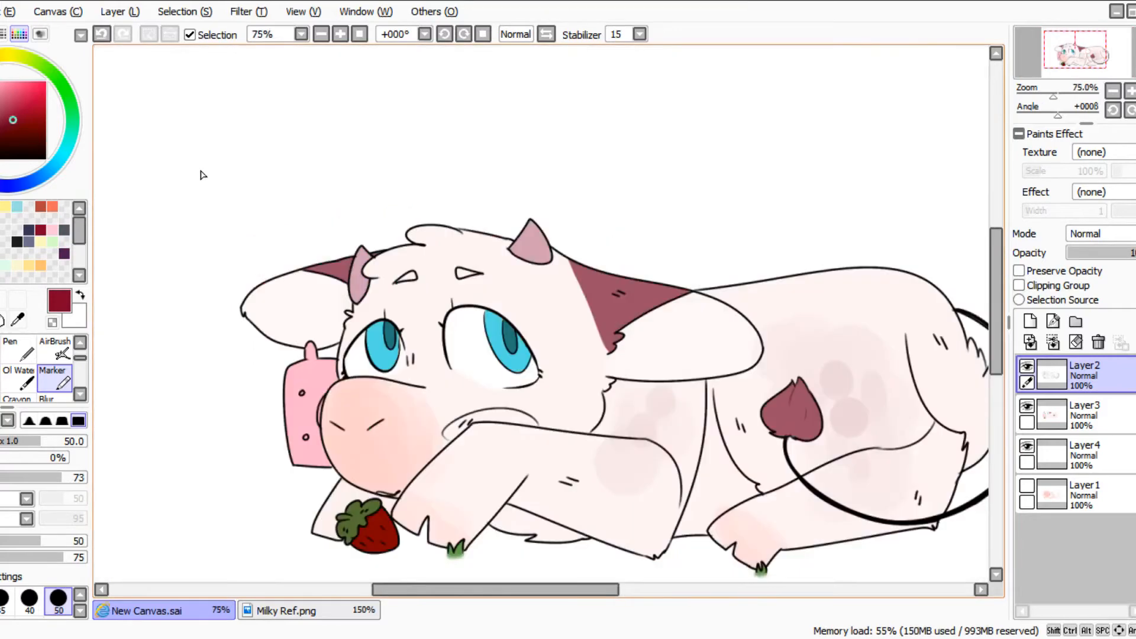
pyautogui.click(80, 343)
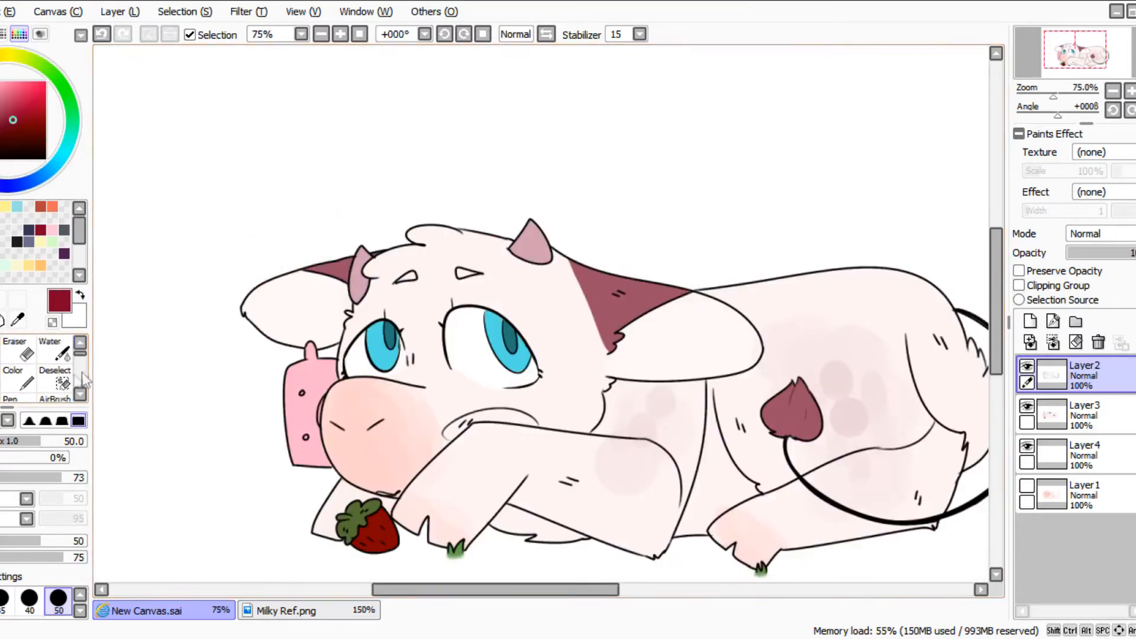
pyautogui.click(26, 384)
pyautogui.moveTo(214, 148)
pyautogui.mouseDown()
pyautogui.moveTo(216, 218)
pyautogui.moveTo(235, 151)
pyautogui.moveTo(238, 190)
pyautogui.mouseUp()
pyautogui.click(52, 229)
pyautogui.moveTo(166, 145); pyautogui.dragTo(161, 188)
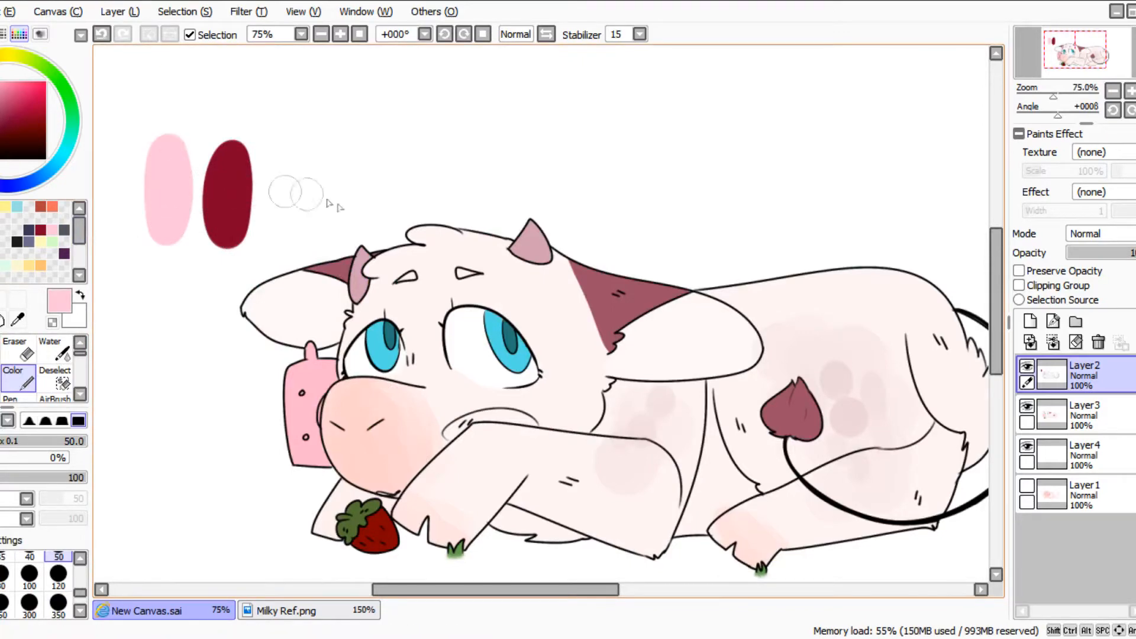
# Draw small arrows pointing at the two swatches, dark red for the red one and pink for the pink one.
pyautogui.click(40, 230)
pyautogui.moveTo(323, 139)
pyautogui.mouseDown()
pyautogui.moveTo(302, 161)
pyautogui.moveTo(313, 170)
pyautogui.moveTo(269, 190)
pyautogui.mouseUp()
pyautogui.hotkey('ctrl', 'z')
pyautogui.hotkey('ctrl', 'z')
pyautogui.keyDown('alt'); pyautogui.click(160, 185); pyautogui.keyUp('alt')
pyautogui.moveTo(114, 119)
pyautogui.mouseDown()
pyautogui.moveTo(141, 149)
pyautogui.moveTo(127, 152)
pyautogui.mouseUp()
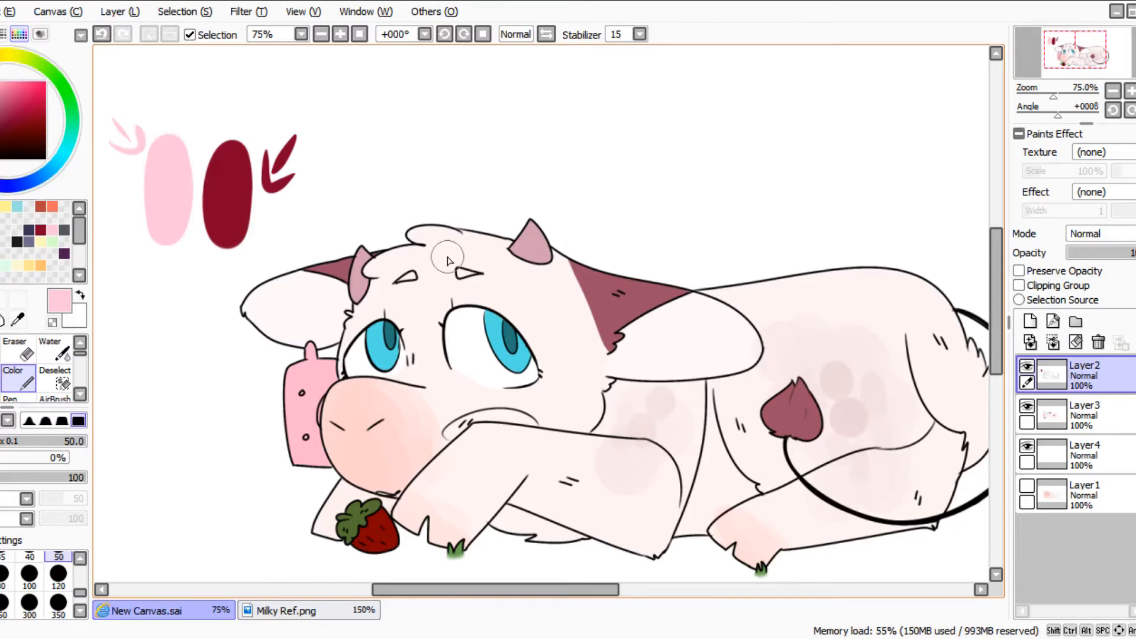
# Undo the arrows drawn beside the colour swatches.
pyautogui.scroll(1, 469, 210)
pyautogui.hotkey('ctrl', 'z')
pyautogui.hotkey('ctrl', 'z')
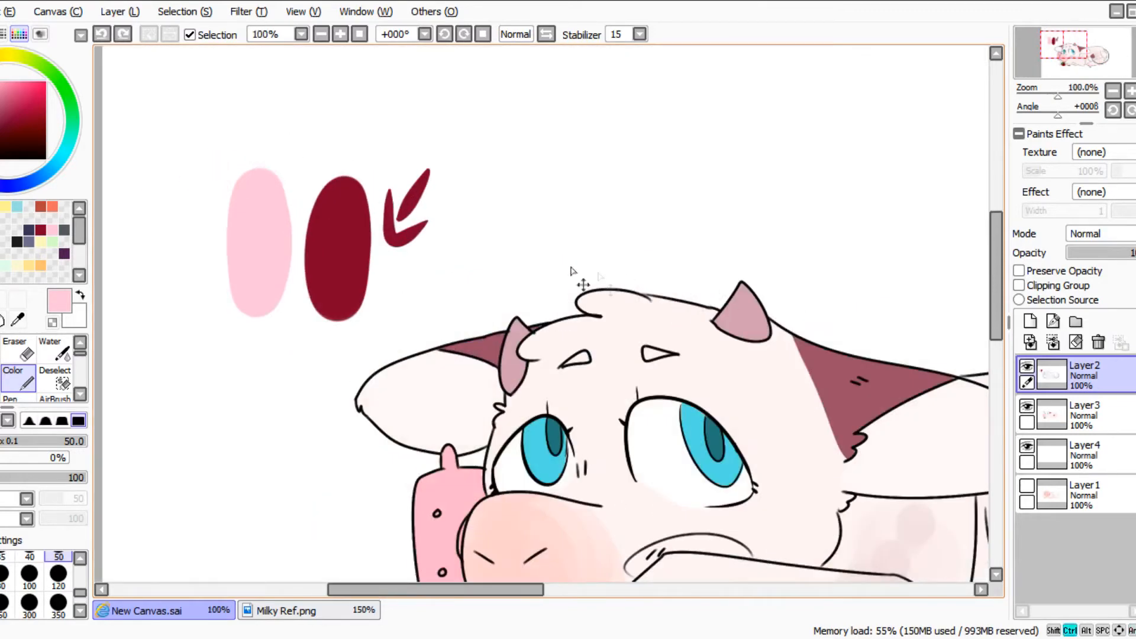
pyautogui.hotkey('ctrl', 'z')
pyautogui.hotkey('ctrl', 'z')
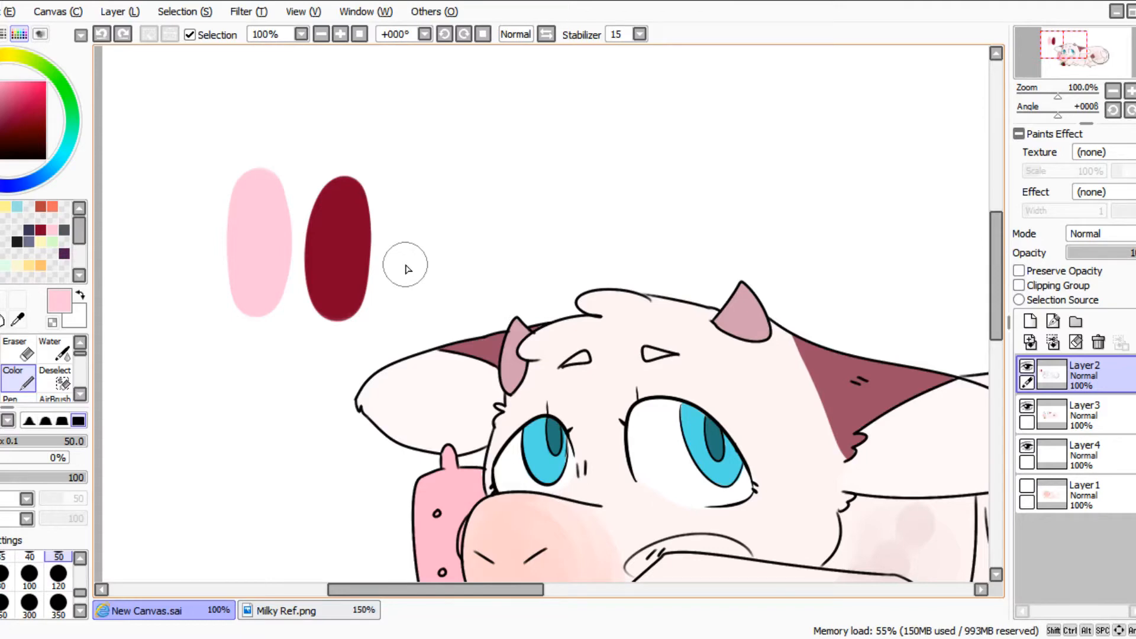
# Pick the Marker with dark red and add a new layer above Layer2 for the shading.
pyautogui.scroll(-3, 363, 160)
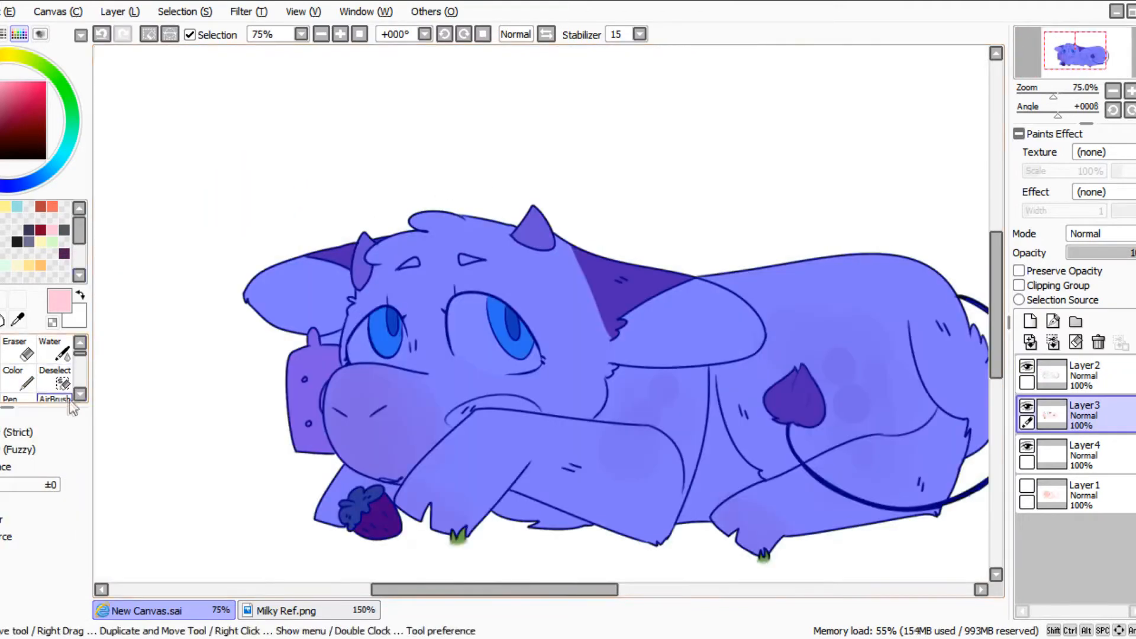
pyautogui.scroll(-1, 71, 402)
pyautogui.click(59, 400)
pyautogui.click(40, 230)
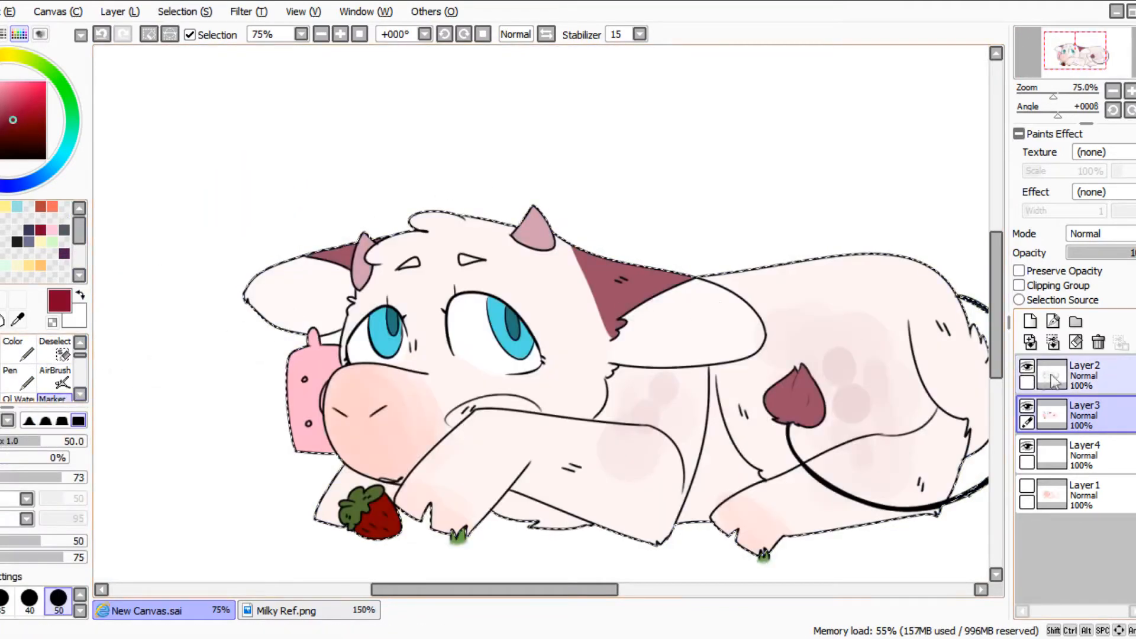
pyautogui.click(1030, 321)
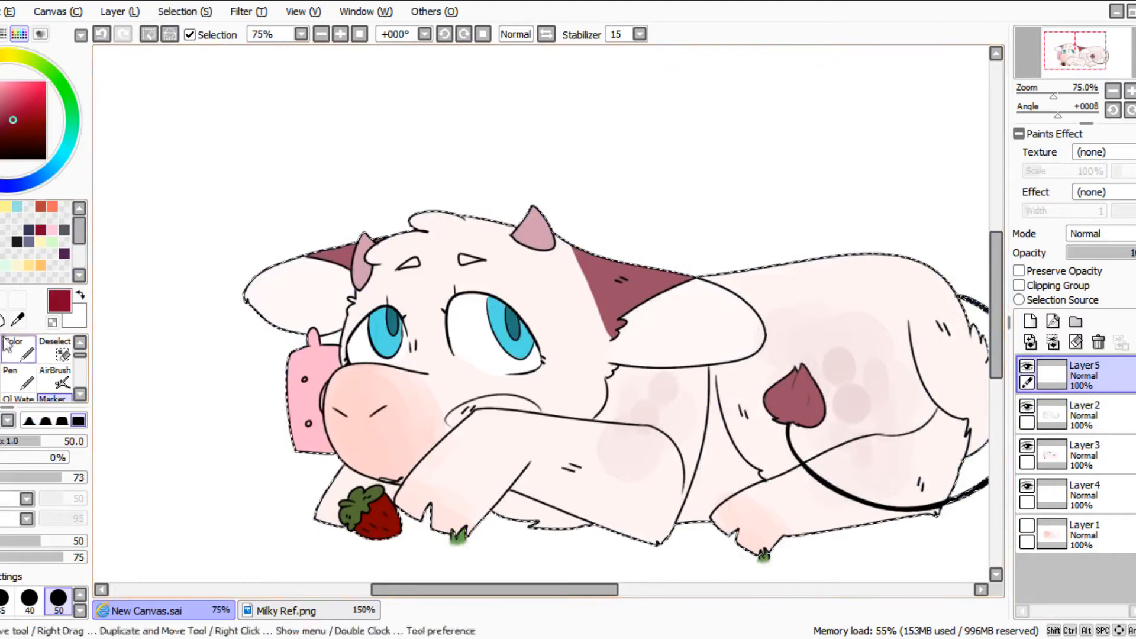
# Shade beneath the cow's head and along the lower edge of the near ear with the dark red Marker.
pyautogui.scroll(-1, 36, 367)
pyautogui.moveTo(604, 351)
pyautogui.mouseDown()
pyautogui.moveTo(528, 299)
pyautogui.moveTo(506, 366)
pyautogui.moveTo(440, 356)
pyautogui.moveTo(371, 382)
pyautogui.moveTo(332, 421)
pyautogui.moveTo(378, 369)
pyautogui.moveTo(494, 362)
pyautogui.mouseUp()
pyautogui.moveTo(555, 309)
pyautogui.mouseDown()
pyautogui.moveTo(640, 308)
pyautogui.moveTo(680, 286)
pyautogui.moveTo(602, 318)
pyautogui.moveTo(548, 319)
pyautogui.moveTo(660, 306)
pyautogui.moveTo(650, 261)
pyautogui.moveTo(691, 281)
pyautogui.moveTo(668, 286)
pyautogui.moveTo(657, 314)
pyautogui.moveTo(694, 284)
pyautogui.moveTo(588, 297)
pyautogui.mouseUp()
pyautogui.scroll(-3, 549, 322)
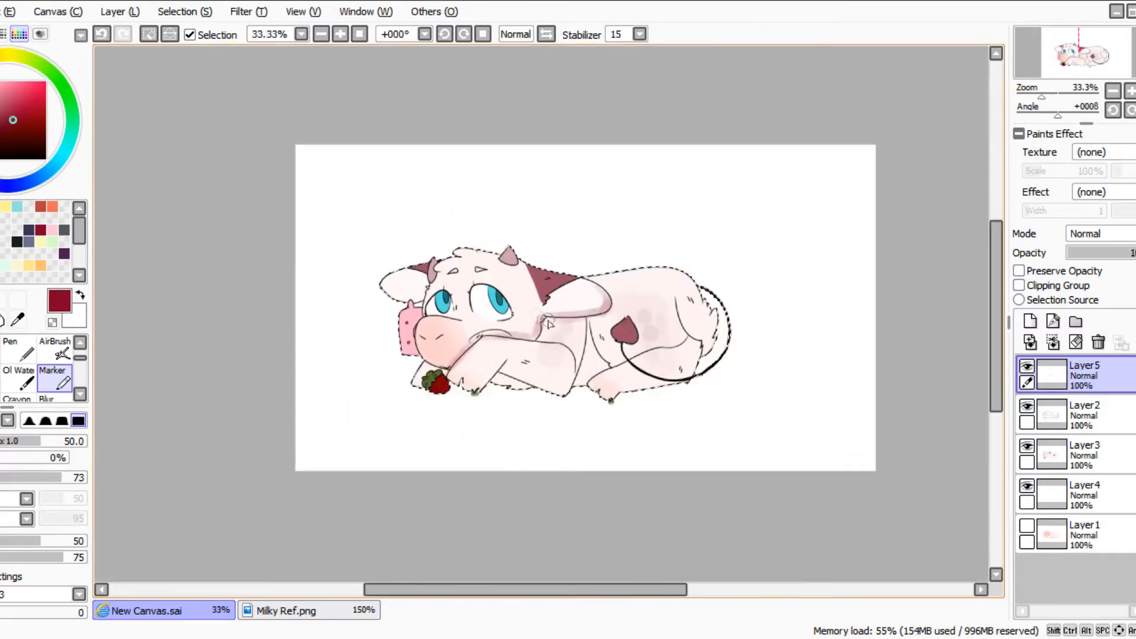
pyautogui.scroll(1, 548, 322)
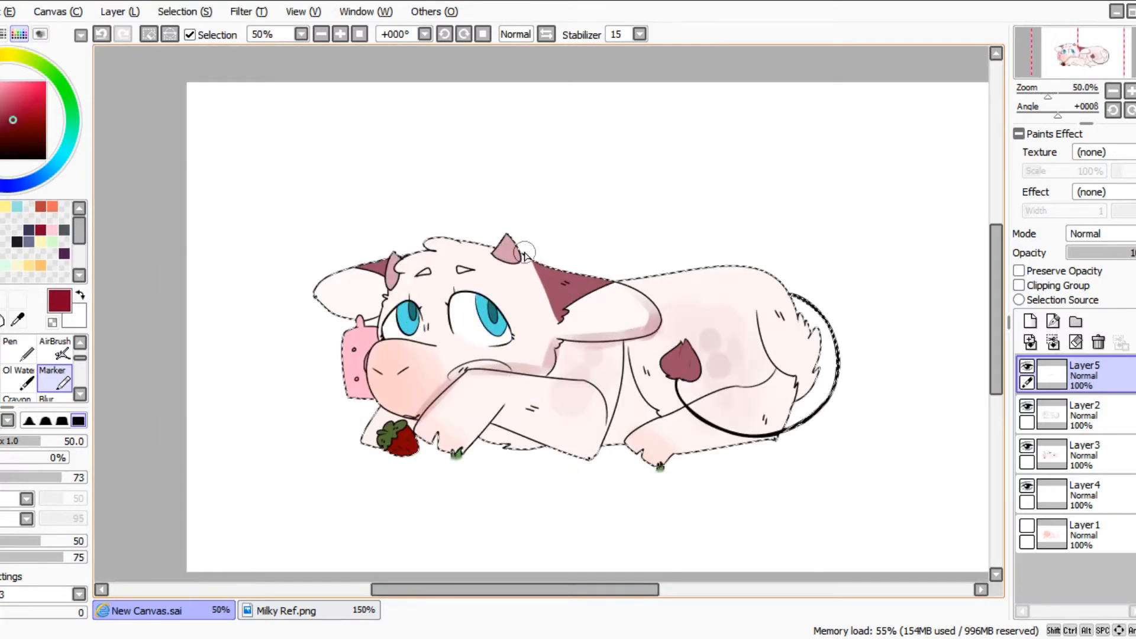
# Clear the selection and sketch an orange sun with rays in the canvas's upper-left corner on a new layer.
pyautogui.click(149, 33)
pyautogui.click(1029, 321)
pyautogui.click(18, 260)
pyautogui.click(40, 241)
pyautogui.click(19, 349)
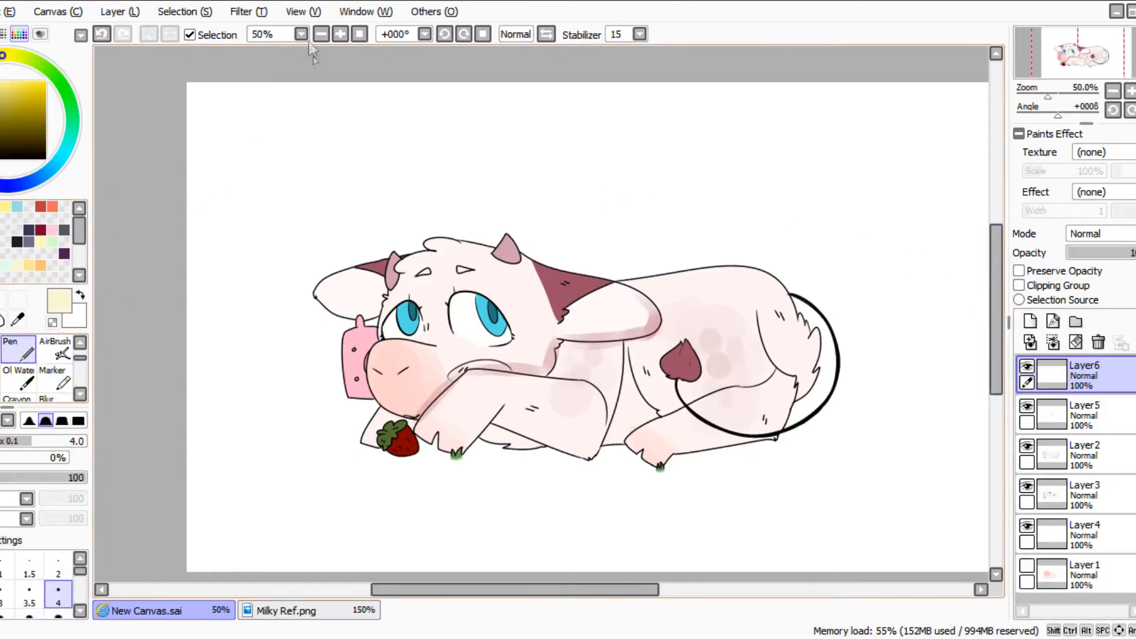
pyautogui.click(11, 81)
pyautogui.moveTo(189, 205)
pyautogui.mouseDown()
pyautogui.moveTo(248, 183)
pyautogui.moveTo(327, 54)
pyautogui.mouseUp()
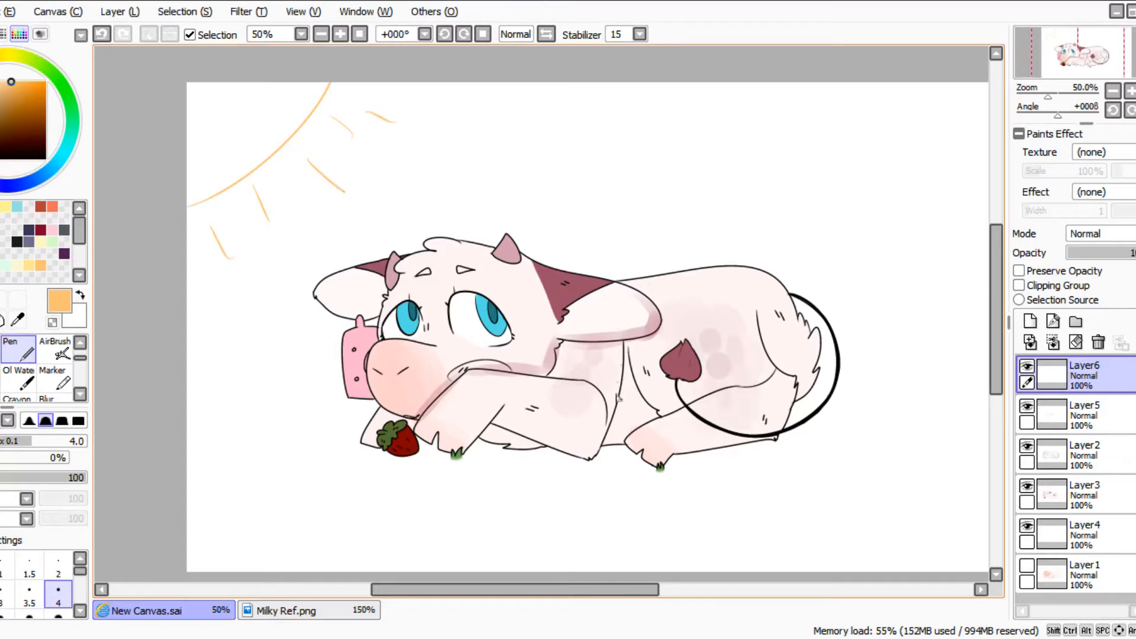
# Deepen the shading along the near ear's edges and inside it on Layer5 with the dark red Marker.
pyautogui.click(1059, 416)
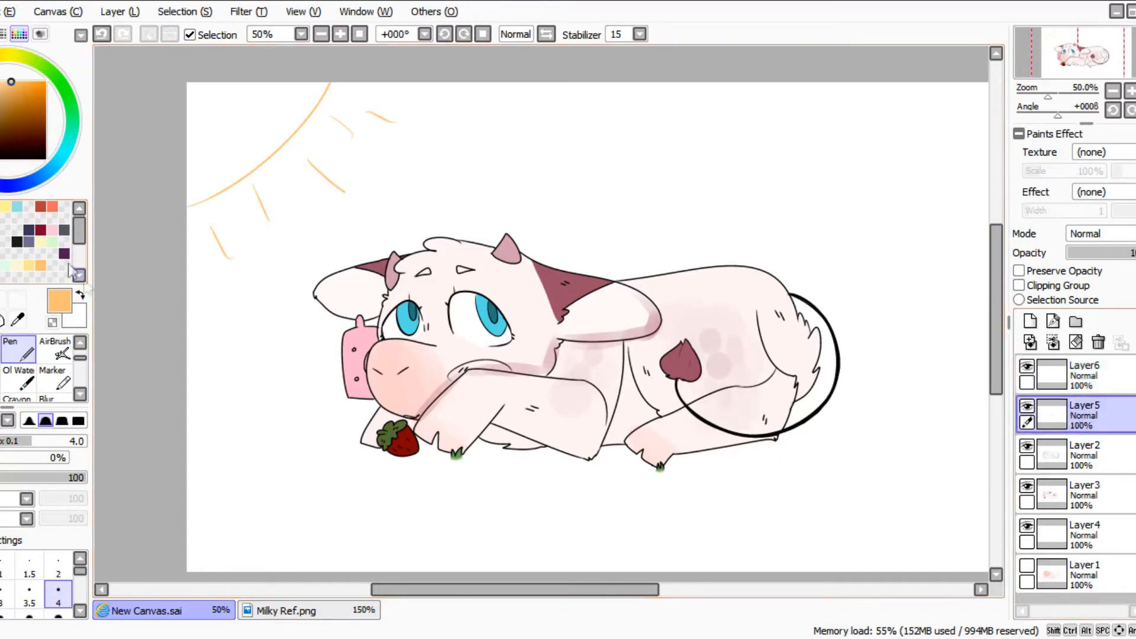
pyautogui.click(40, 229)
pyautogui.click(54, 378)
pyautogui.moveTo(349, 129)
pyautogui.mouseDown()
pyautogui.moveTo(417, 98)
pyautogui.moveTo(395, 225)
pyautogui.moveTo(452, 195)
pyautogui.mouseUp()
pyautogui.hotkey('ctrl', 'z')
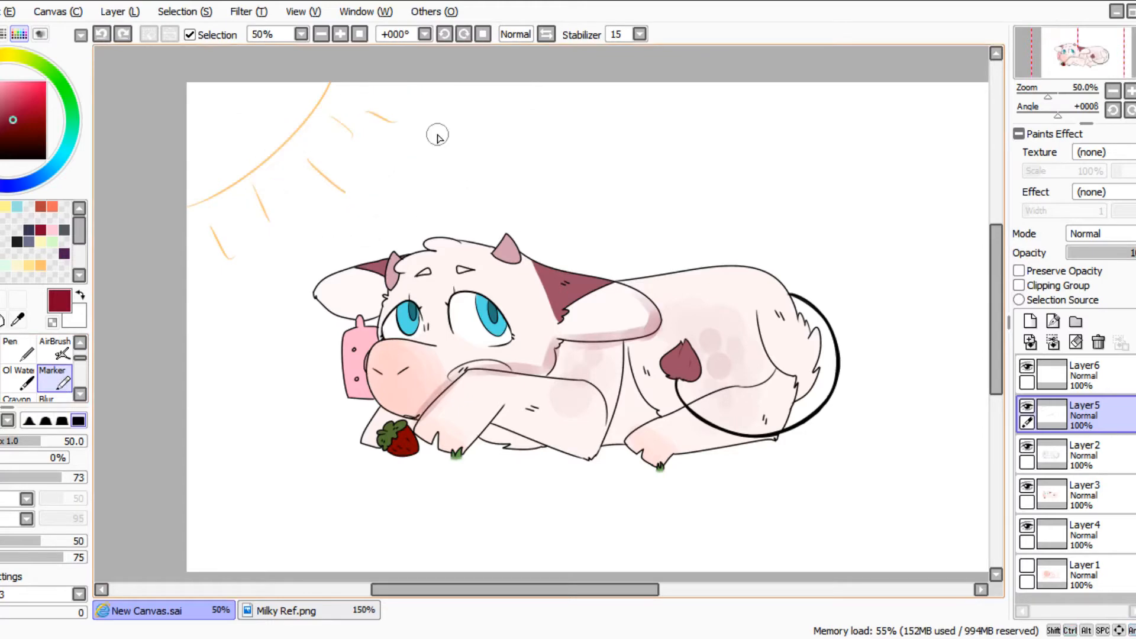
pyautogui.scroll(-1, 526, 214)
pyautogui.scroll(2, 535, 280)
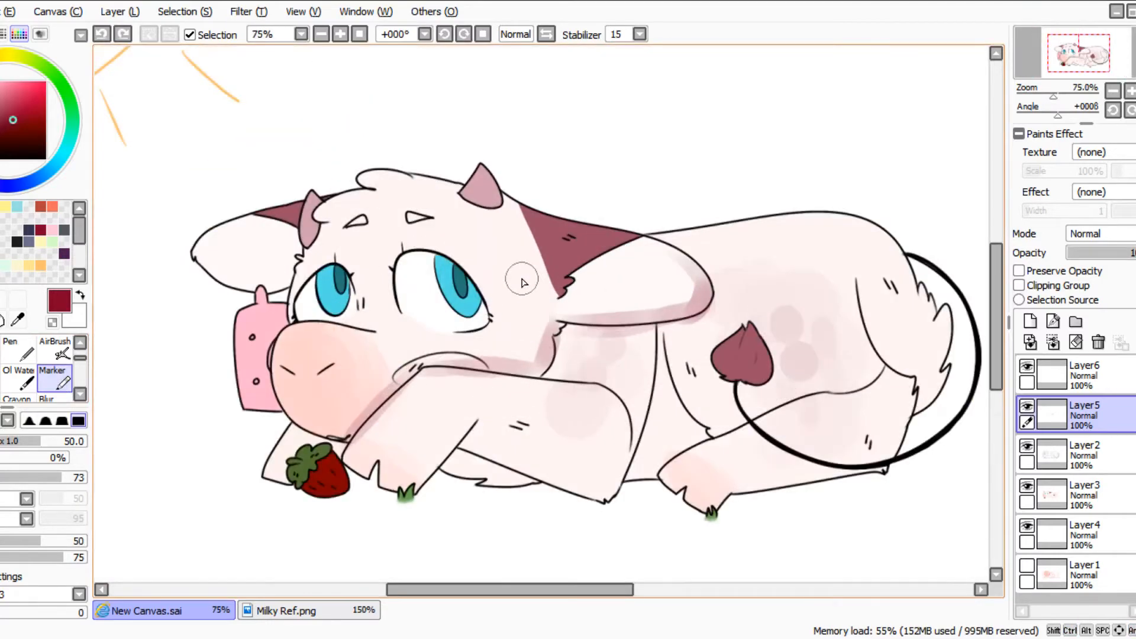
pyautogui.moveTo(558, 320)
pyautogui.mouseDown()
pyautogui.moveTo(686, 294)
pyautogui.moveTo(685, 278)
pyautogui.moveTo(680, 290)
pyautogui.mouseUp()
pyautogui.moveTo(602, 316); pyautogui.dragTo(682, 310)
pyautogui.moveTo(662, 248)
pyautogui.mouseDown()
pyautogui.moveTo(677, 317)
pyautogui.moveTo(556, 323)
pyautogui.moveTo(635, 314)
pyautogui.mouseUp()
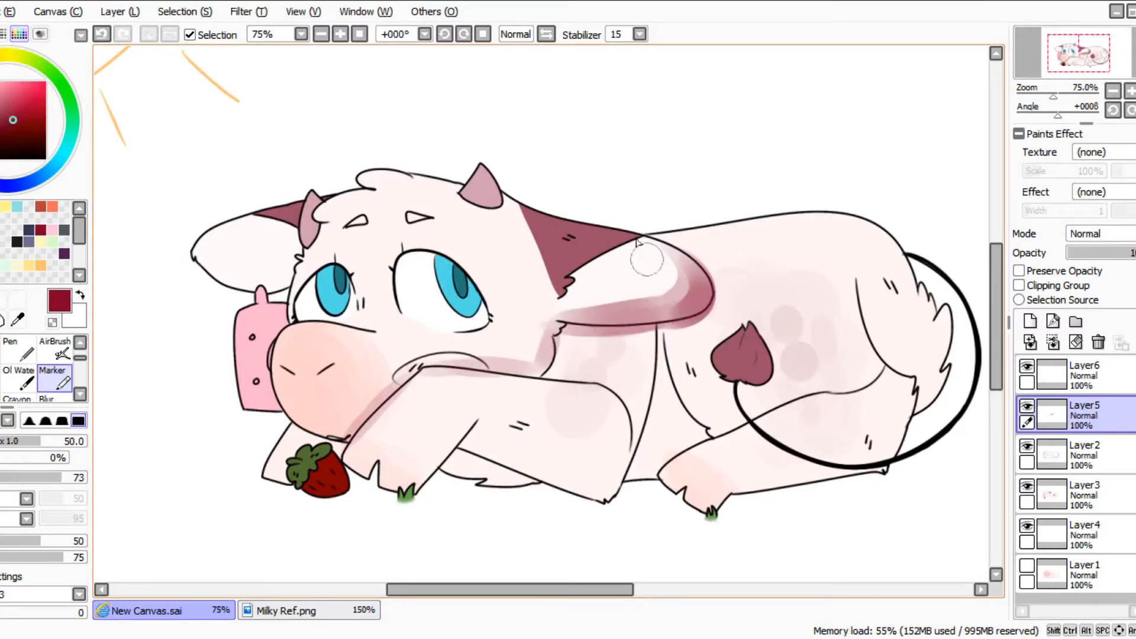
pyautogui.moveTo(652, 248)
pyautogui.mouseDown()
pyautogui.moveTo(559, 287)
pyautogui.moveTo(614, 261)
pyautogui.mouseUp()
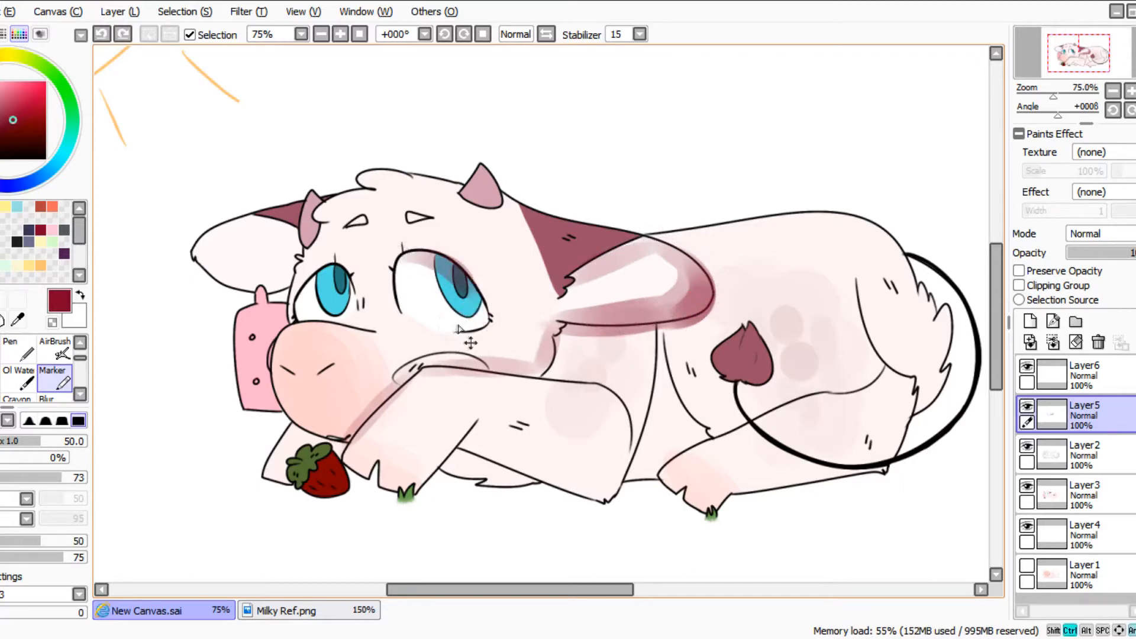
# Shade the upper and lower parts of the near eye and the shadow side of the near horn.
pyautogui.moveTo(463, 330); pyautogui.dragTo(443, 329)
pyautogui.moveTo(427, 265)
pyautogui.mouseDown()
pyautogui.moveTo(469, 330)
pyautogui.moveTo(444, 329)
pyautogui.mouseUp()
pyautogui.moveTo(491, 207); pyautogui.dragTo(498, 158)
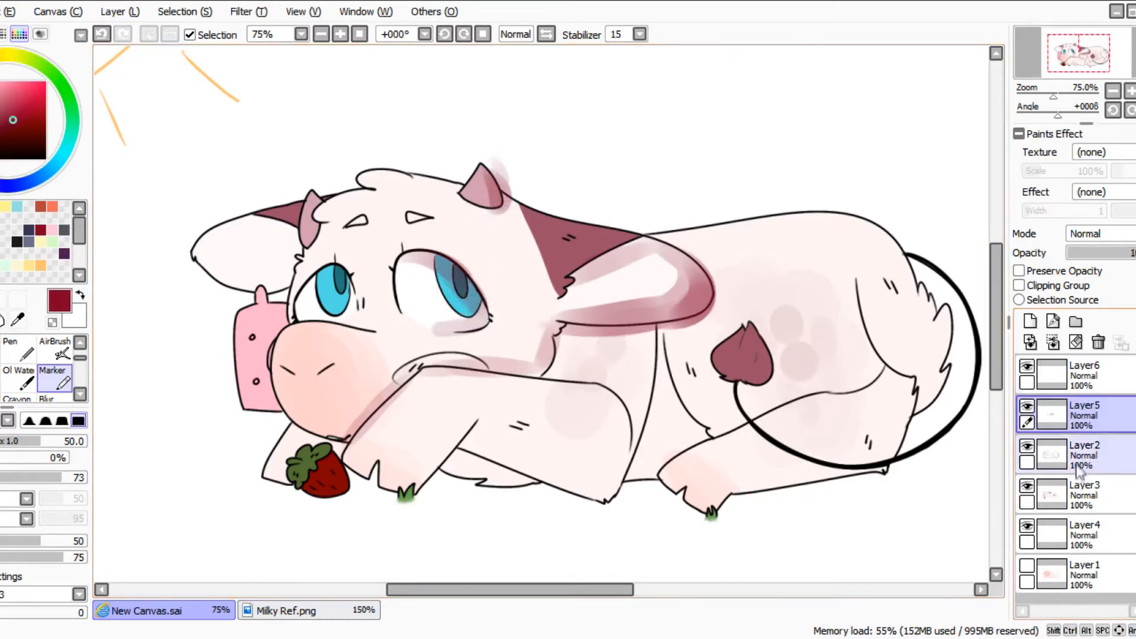
# Remove the shading that spills outside the cow from Layer5, using a selection of the background made on Layer3.
pyautogui.click(1062, 494)
pyautogui.click(7, 300)
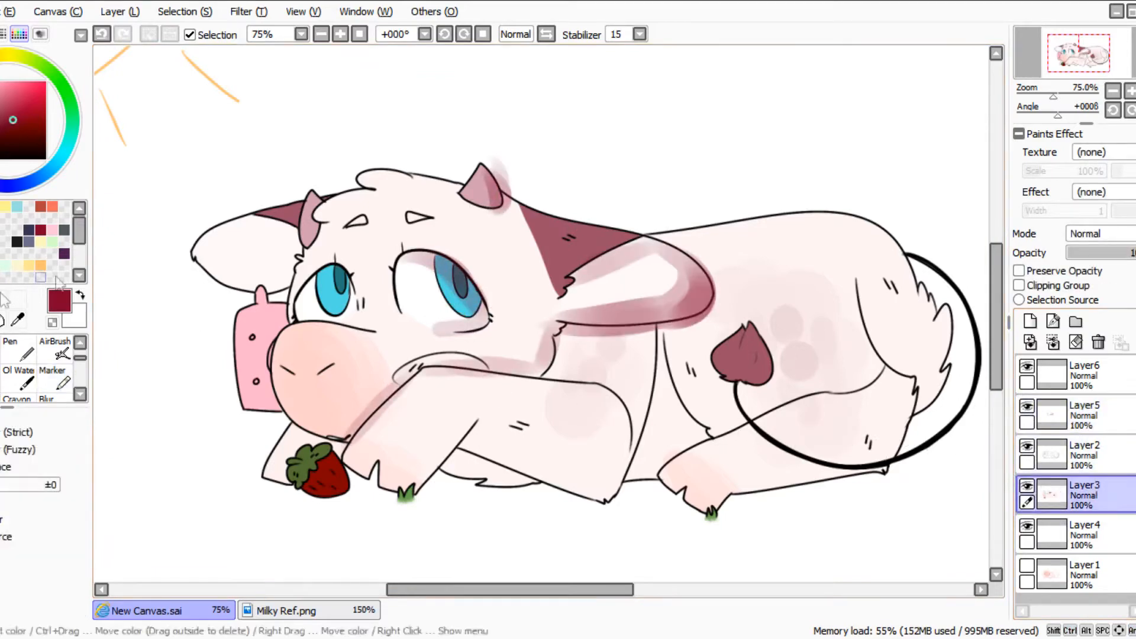
pyautogui.click(635, 130)
pyautogui.click(1058, 454)
pyautogui.hotkey('ctrl', 'd')
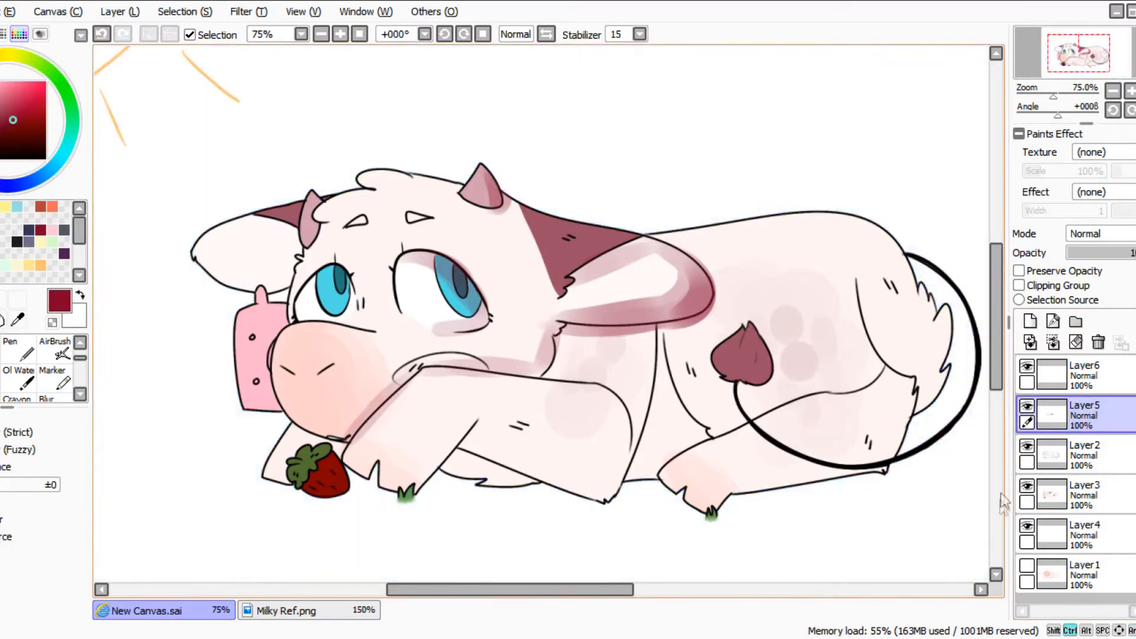
# Select the cow's silhouette by inverting a background selection from Layer3, and return to Layer5 with the Marker.
pyautogui.click(1061, 494)
pyautogui.click(756, 182)
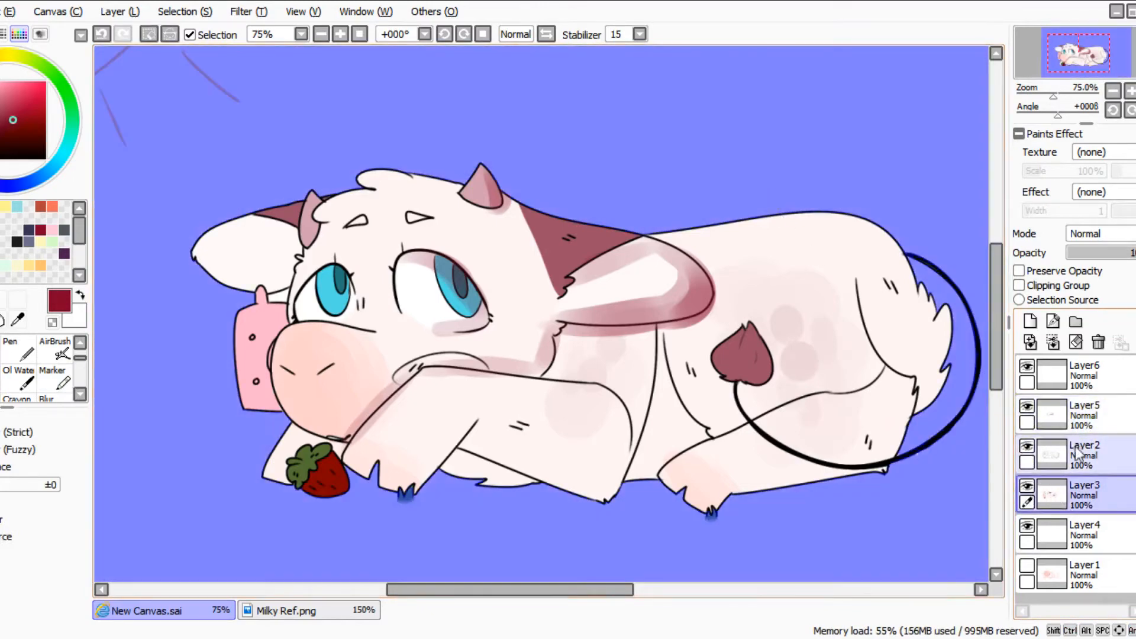
pyautogui.click(169, 34)
pyautogui.click(1059, 414)
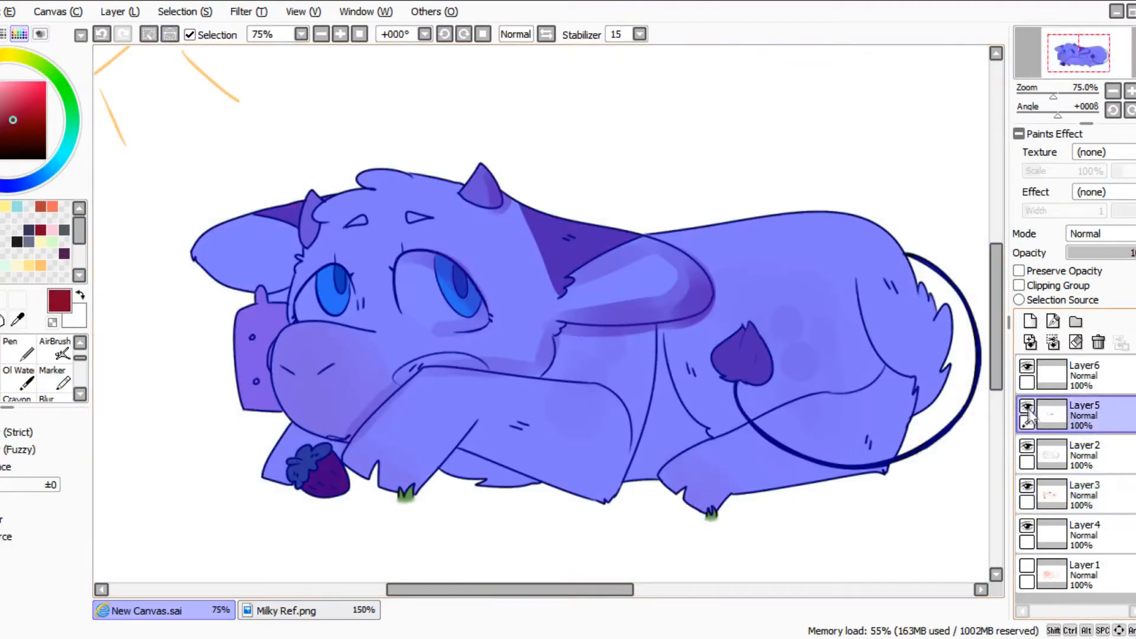
pyautogui.click(62, 384)
pyautogui.click(62, 383)
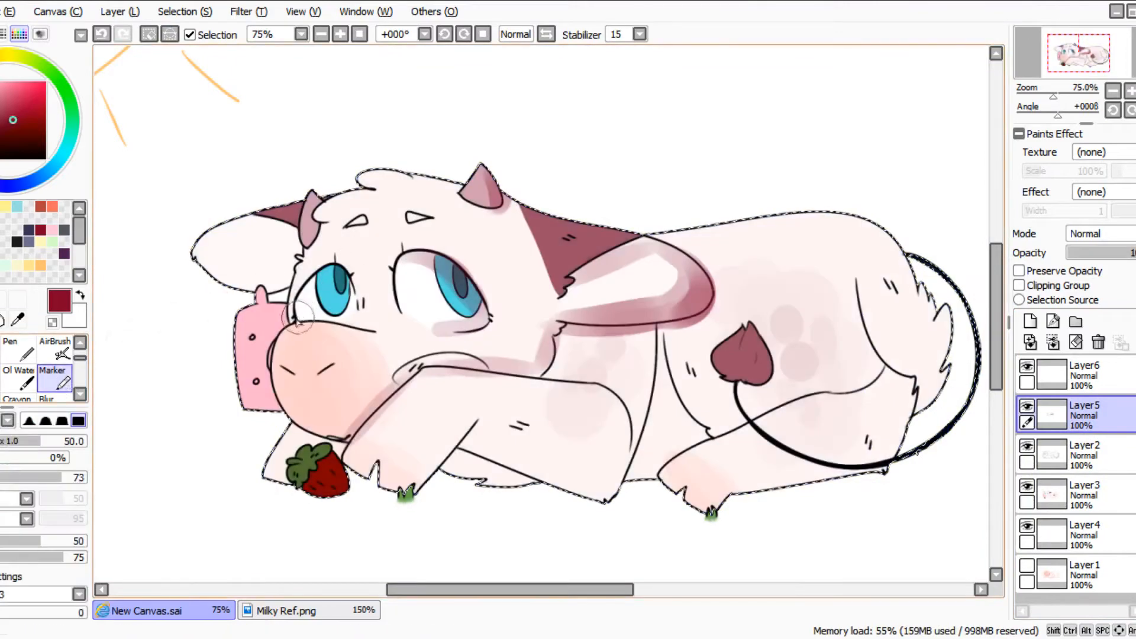
# Shade the top and the shadow side of the cow's muzzle.
pyautogui.moveTo(404, 358); pyautogui.dragTo(487, 350)
pyautogui.hotkey('ctrl', 'z')
pyautogui.moveTo(307, 331)
pyautogui.mouseDown()
pyautogui.moveTo(383, 339)
pyautogui.moveTo(333, 329)
pyautogui.moveTo(371, 396)
pyautogui.mouseUp()
pyautogui.moveTo(368, 328); pyautogui.dragTo(380, 399)
# Shade the cow's underside and build up a dark shadow between the front leg and the haunch.
pyautogui.moveTo(408, 500)
pyautogui.mouseDown()
pyautogui.moveTo(477, 429)
pyautogui.moveTo(451, 448)
pyautogui.moveTo(612, 500)
pyautogui.mouseUp()
pyautogui.moveTo(654, 348); pyautogui.dragTo(568, 537)
pyautogui.moveTo(658, 385); pyautogui.dragTo(567, 554)
pyautogui.moveTo(674, 414)
pyautogui.mouseDown()
pyautogui.moveTo(673, 395)
pyautogui.moveTo(717, 452)
pyautogui.moveTo(664, 465)
pyautogui.mouseUp()
pyautogui.moveTo(662, 369); pyautogui.dragTo(654, 452)
pyautogui.moveTo(667, 346)
pyautogui.mouseDown()
pyautogui.moveTo(678, 434)
pyautogui.moveTo(665, 358)
pyautogui.mouseUp()
# Raise the Marker's density to 87 and deepen the shading on the neck, front leg and belly.
pyautogui.click(74, 478)
pyautogui.moveTo(563, 330); pyautogui.dragTo(546, 371)
pyautogui.moveTo(638, 343); pyautogui.dragTo(631, 423)
pyautogui.moveTo(550, 376)
pyautogui.mouseDown()
pyautogui.moveTo(625, 431)
pyautogui.moveTo(592, 472)
pyautogui.mouseUp()
pyautogui.moveTo(445, 468); pyautogui.dragTo(532, 481)
pyautogui.moveTo(377, 423); pyautogui.dragTo(307, 431)
pyautogui.hotkey('ctrl', 'z')
pyautogui.click(492, 216)
pyautogui.hotkey('ctrl', 'z')
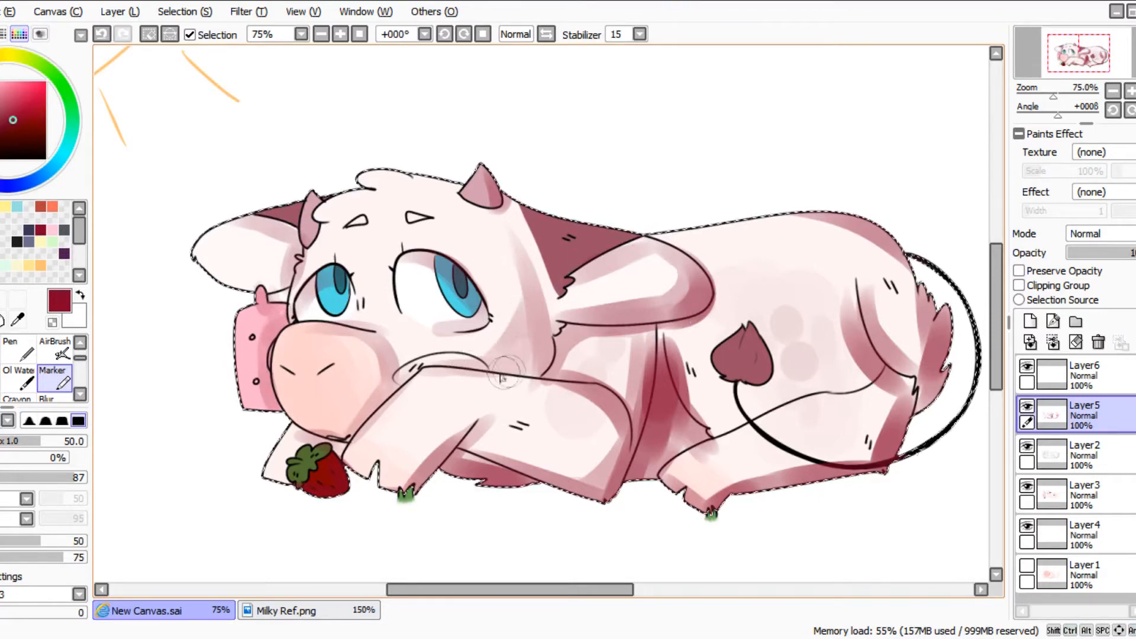
# Deepen the cheek, haunch and neck shading, using Marker sizes 81 and 25 and raising the density to 100.
pyautogui.moveTo(438, 370); pyautogui.dragTo(540, 357)
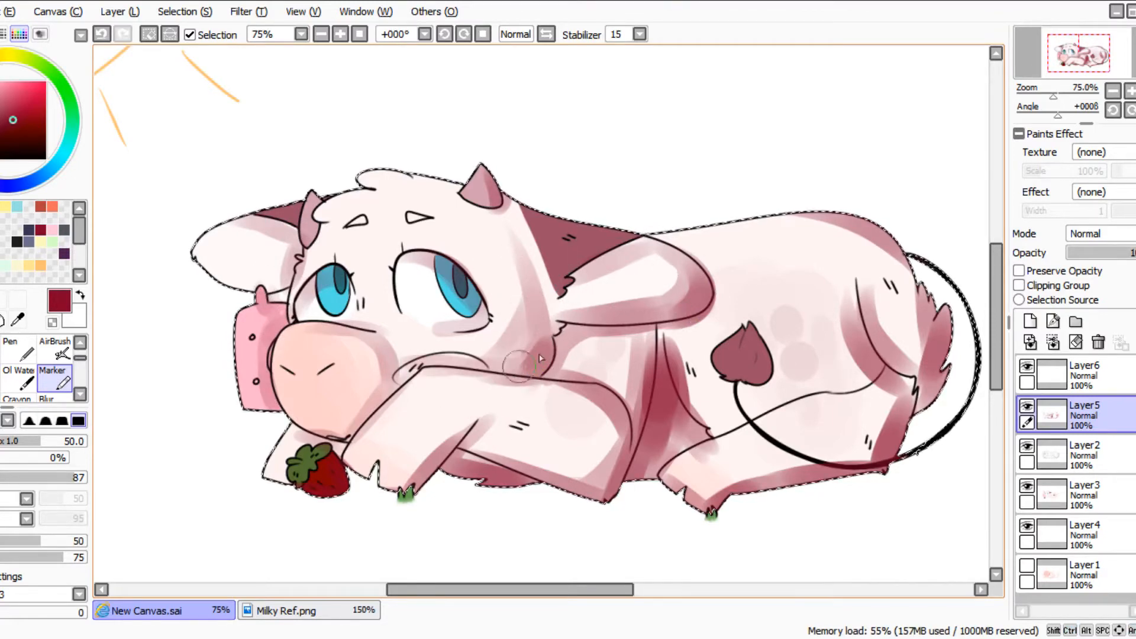
pyautogui.click(56, 443)
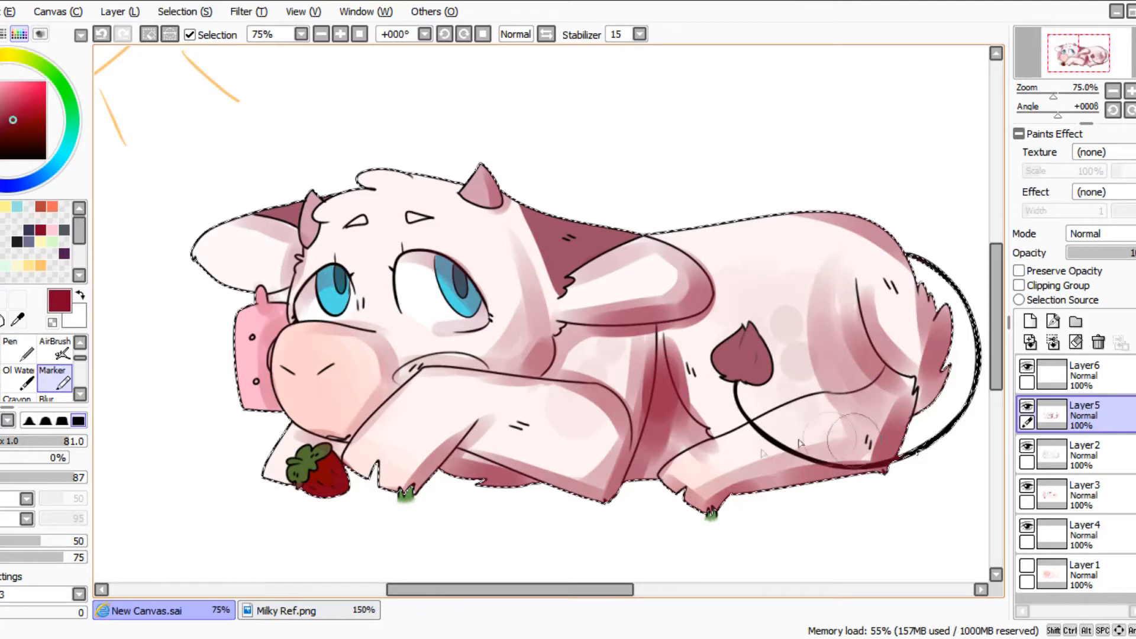
pyautogui.click(83, 478)
pyautogui.click(21, 442)
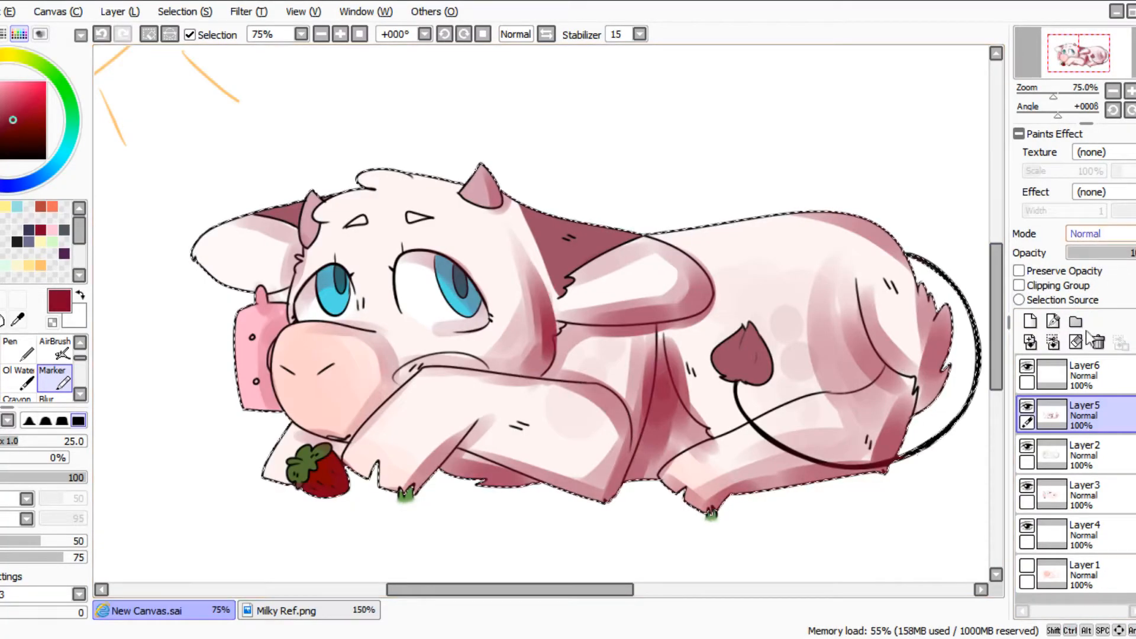
# Set Layer5's blending mode to Multiply and pick the Blur tool at size 58.
pyautogui.press('Down')
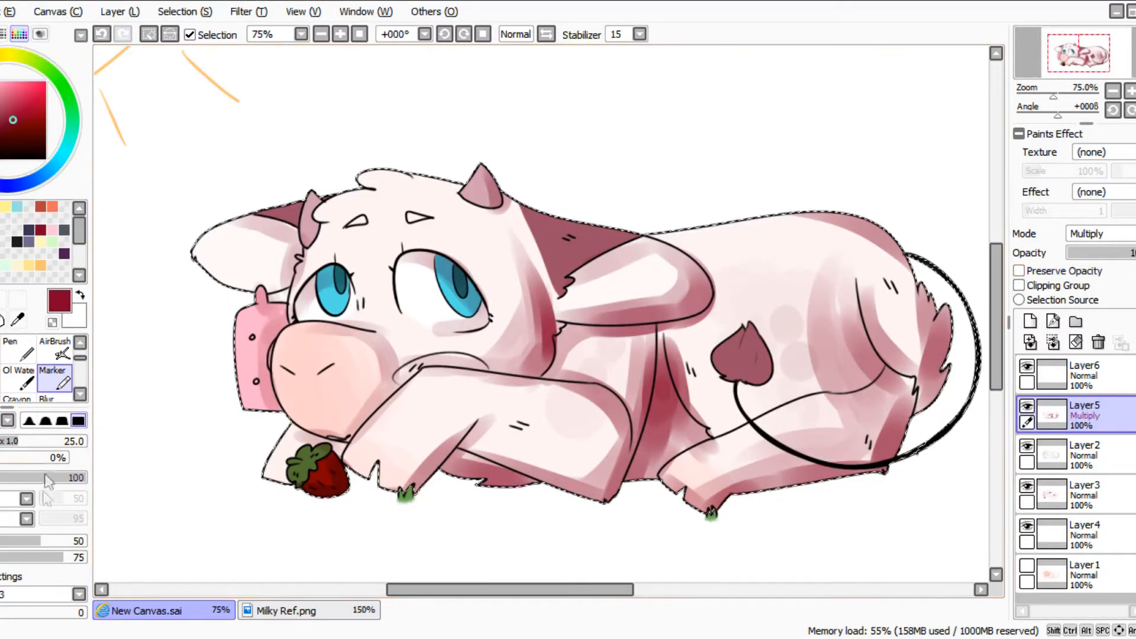
pyautogui.click(53, 398)
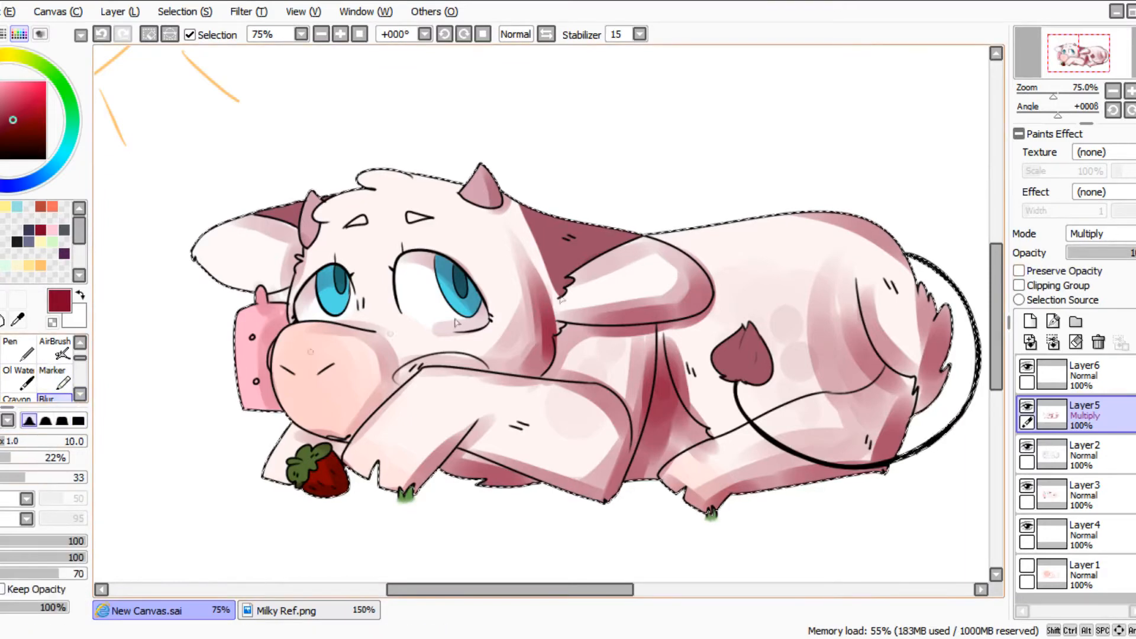
pyautogui.click(47, 442)
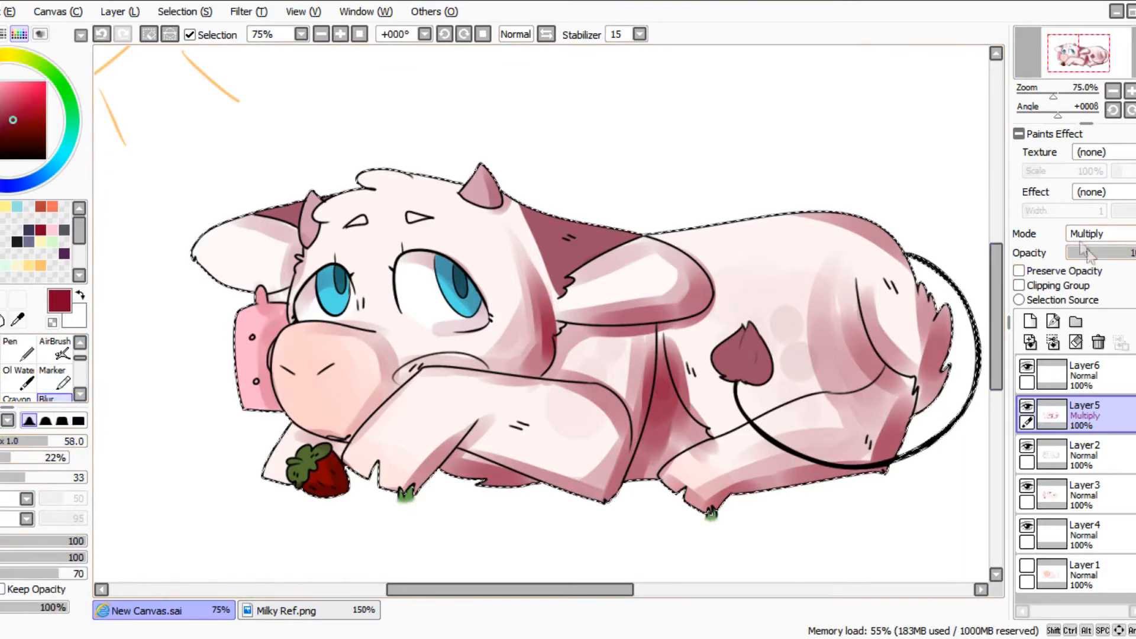
# Change Layer5's blending mode to Shade.
pyautogui.press('Down')
pyautogui.press('Down')
pyautogui.press('Down')
pyautogui.press('Down')
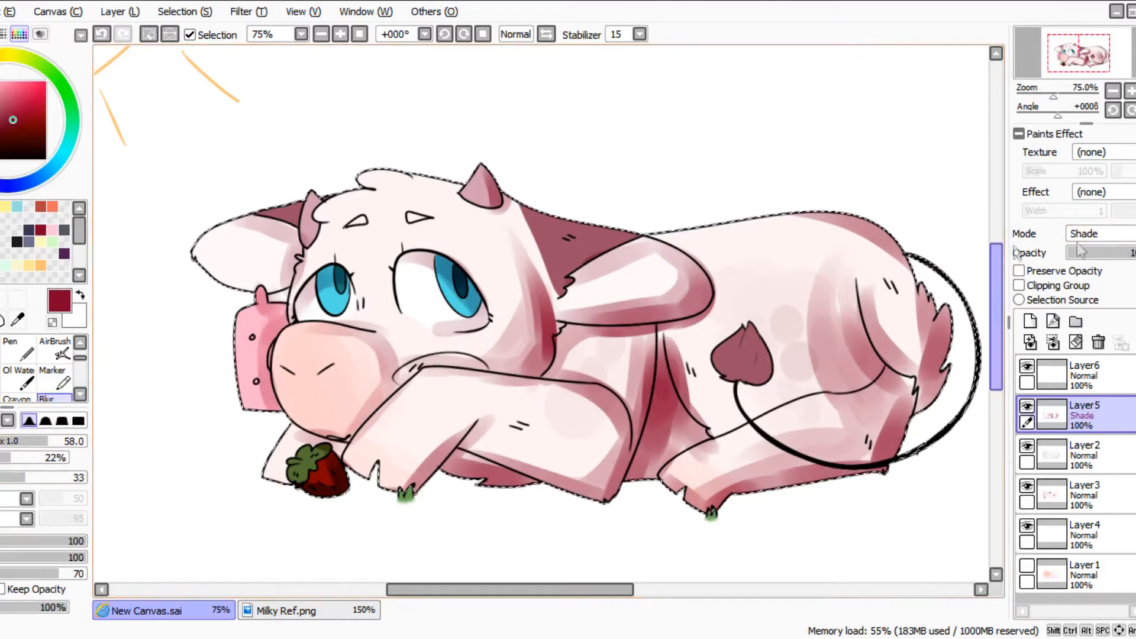
# Set Layer5's blending mode to Multiply.
pyautogui.moveTo(1098, 259); pyautogui.dragTo(1133, 254)
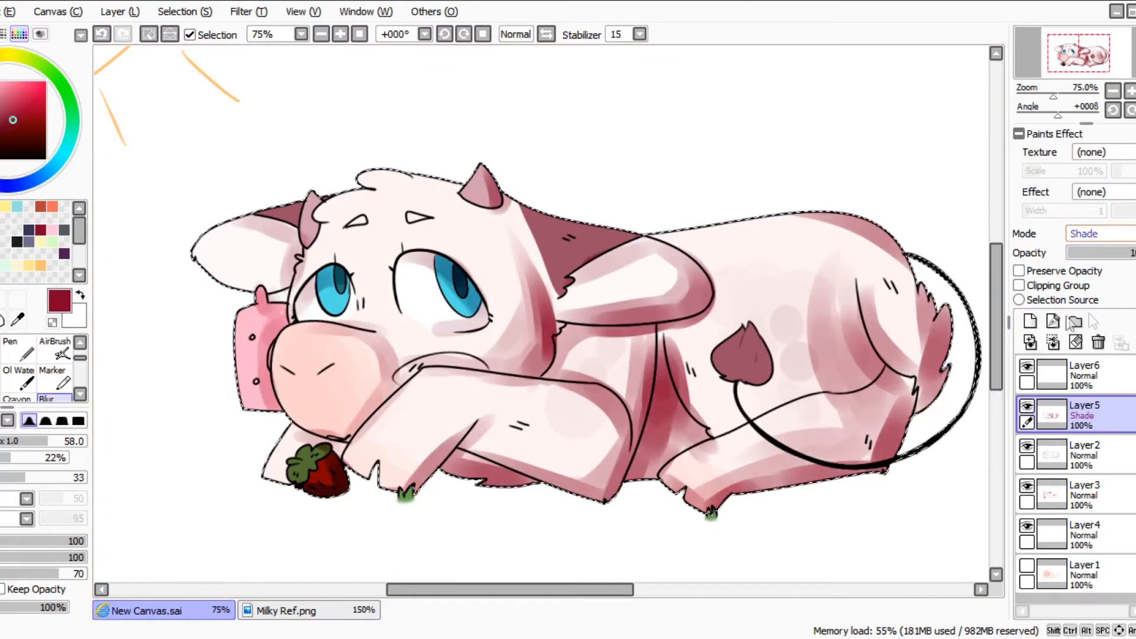
pyautogui.scroll(4, 1090, 272)
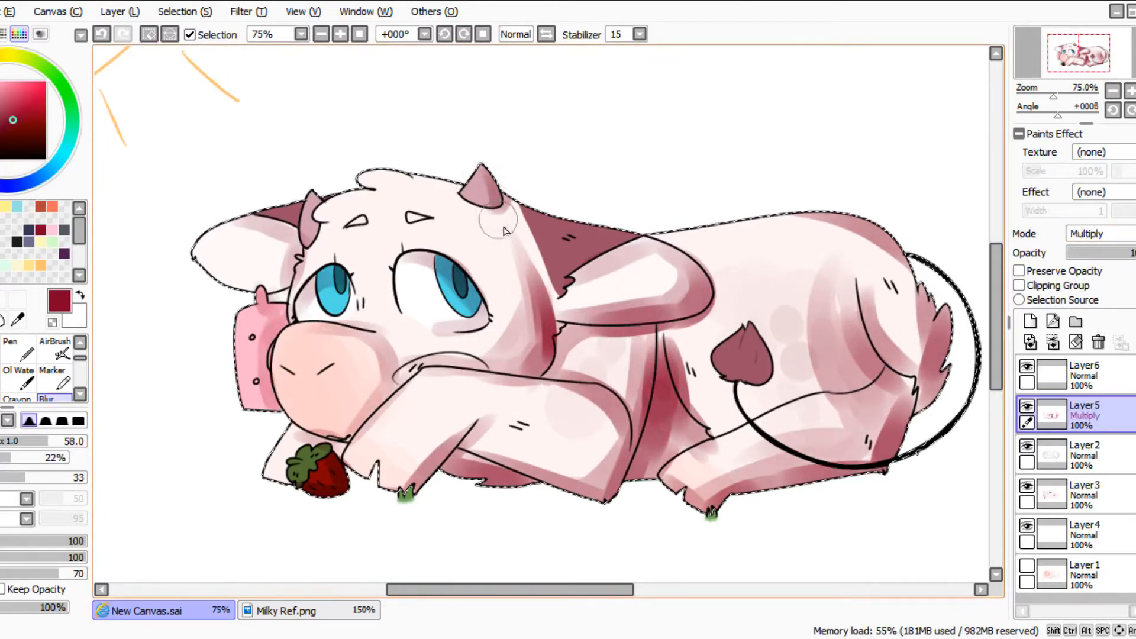
pyautogui.scroll(-2, 591, 271)
pyautogui.scroll(2, 593, 272)
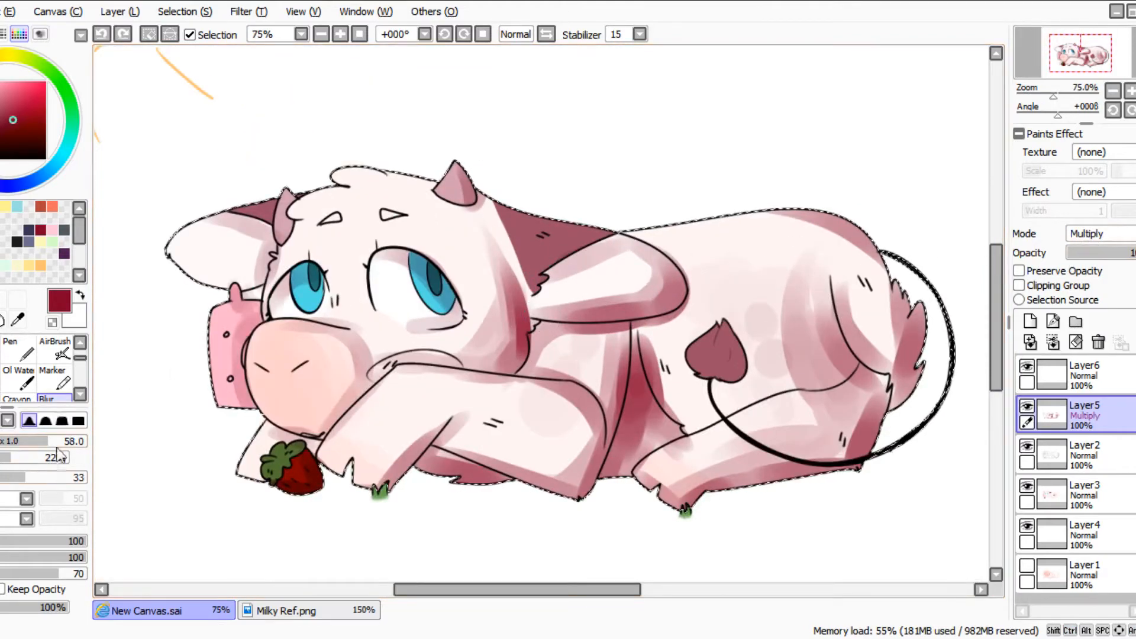
pyautogui.click(18, 34)
pyautogui.click(0, 35)
pyautogui.click(1, 34)
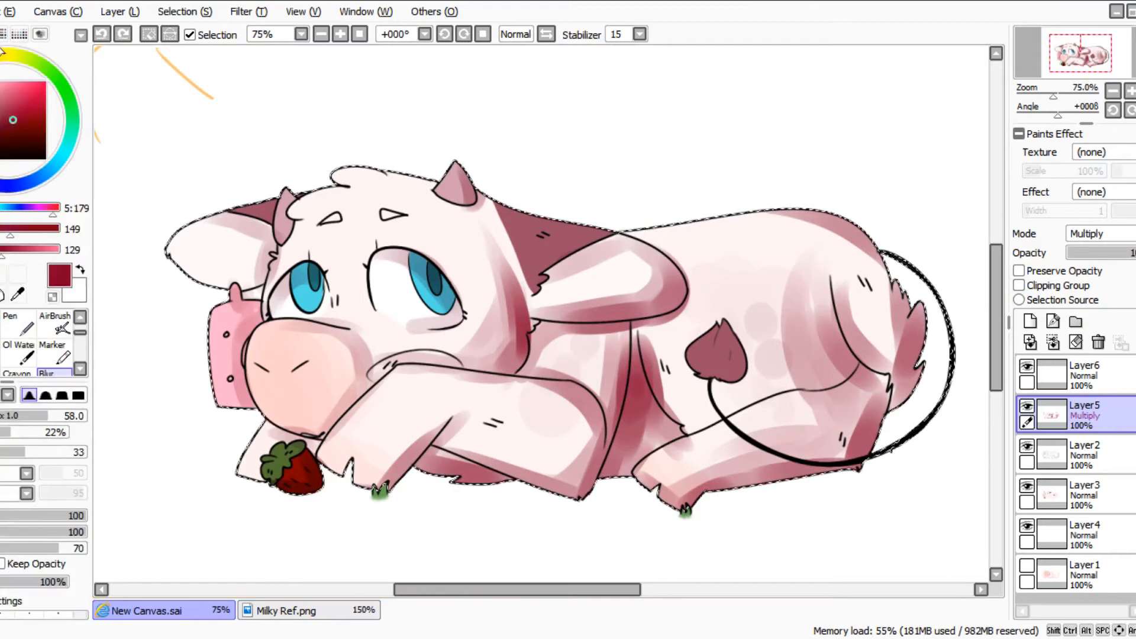
pyautogui.click(1, 34)
pyautogui.click(20, 34)
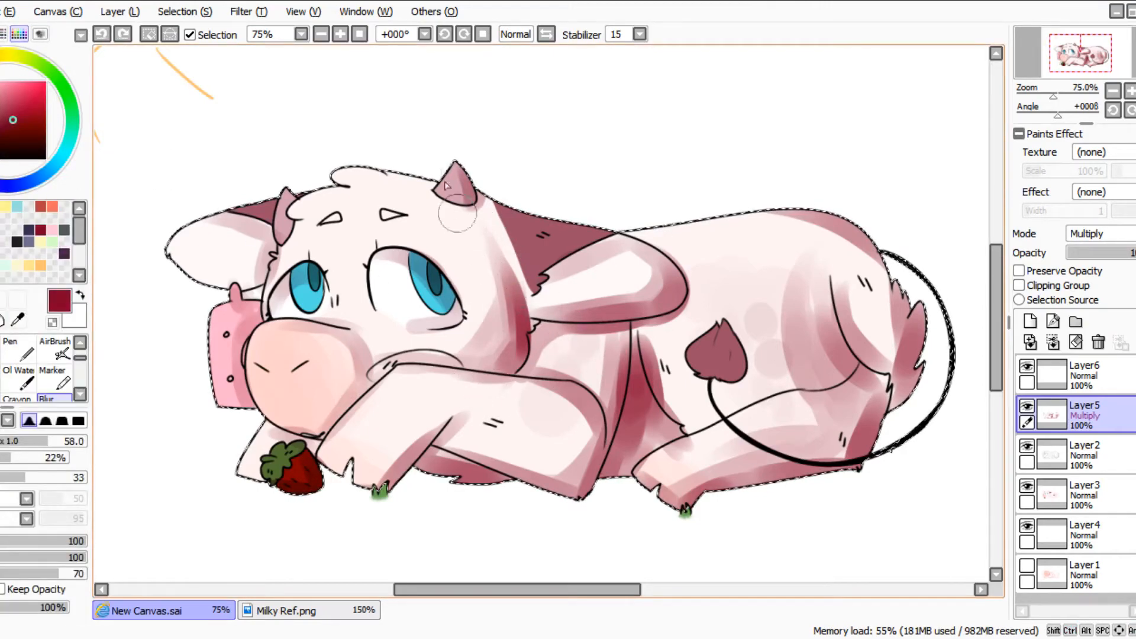
# Soften the shading edges on the horn, muzzle, cheek, ear, legs, belly and haunch with the Blur tool at size 58.
pyautogui.moveTo(447, 184); pyautogui.dragTo(452, 188)
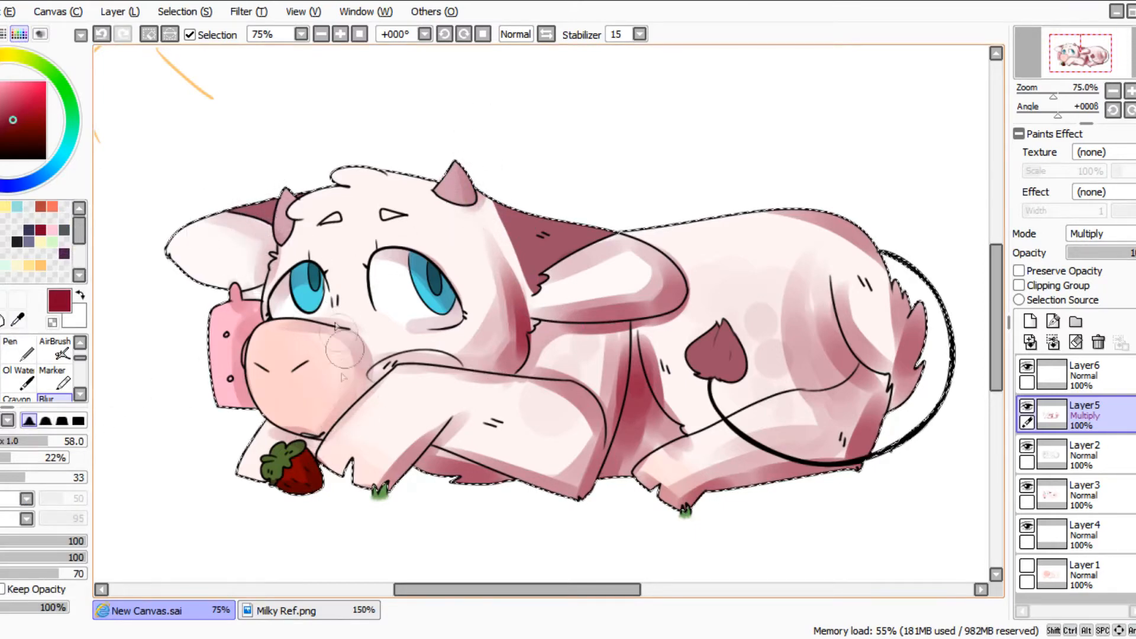
pyautogui.moveTo(412, 444)
pyautogui.mouseDown()
pyautogui.moveTo(485, 331)
pyautogui.moveTo(509, 266)
pyautogui.moveTo(487, 296)
pyautogui.mouseUp()
pyautogui.moveTo(483, 362)
pyautogui.mouseDown()
pyautogui.moveTo(458, 375)
pyautogui.moveTo(479, 396)
pyautogui.mouseUp()
pyautogui.moveTo(385, 322); pyautogui.dragTo(452, 321)
pyautogui.moveTo(595, 374)
pyautogui.mouseDown()
pyautogui.moveTo(621, 376)
pyautogui.moveTo(606, 408)
pyautogui.moveTo(606, 383)
pyautogui.moveTo(556, 407)
pyautogui.moveTo(591, 442)
pyautogui.moveTo(571, 473)
pyautogui.mouseUp()
pyautogui.moveTo(453, 444); pyautogui.dragTo(520, 470)
pyautogui.moveTo(516, 380); pyautogui.dragTo(545, 353)
pyautogui.moveTo(652, 329); pyautogui.dragTo(579, 332)
pyautogui.moveTo(637, 296)
pyautogui.mouseDown()
pyautogui.moveTo(586, 318)
pyautogui.moveTo(581, 302)
pyautogui.moveTo(549, 287)
pyautogui.moveTo(639, 273)
pyautogui.mouseUp()
pyautogui.moveTo(657, 354); pyautogui.dragTo(681, 426)
pyautogui.moveTo(795, 299)
pyautogui.mouseDown()
pyautogui.moveTo(812, 404)
pyautogui.moveTo(803, 268)
pyautogui.moveTo(818, 423)
pyautogui.moveTo(790, 333)
pyautogui.moveTo(829, 441)
pyautogui.mouseUp()
pyautogui.moveTo(668, 467); pyautogui.dragTo(815, 426)
pyautogui.moveTo(863, 304)
pyautogui.mouseDown()
pyautogui.moveTo(900, 377)
pyautogui.moveTo(840, 279)
pyautogui.moveTo(892, 333)
pyautogui.moveTo(867, 424)
pyautogui.moveTo(882, 391)
pyautogui.moveTo(880, 434)
pyautogui.moveTo(789, 474)
pyautogui.mouseUp()
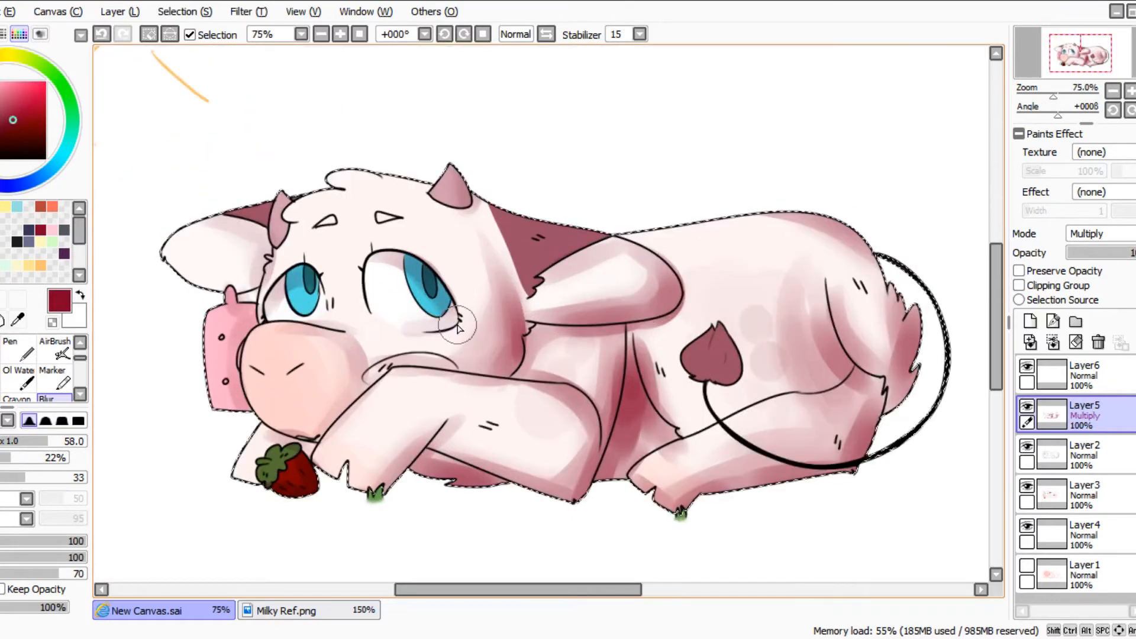
# Lower Layer5's opacity to 57% and add a new layer directly above it.
pyautogui.moveTo(1127, 253)
pyautogui.mouseDown()
pyautogui.moveTo(1100, 253)
pyautogui.moveTo(1124, 254)
pyautogui.mouseUp()
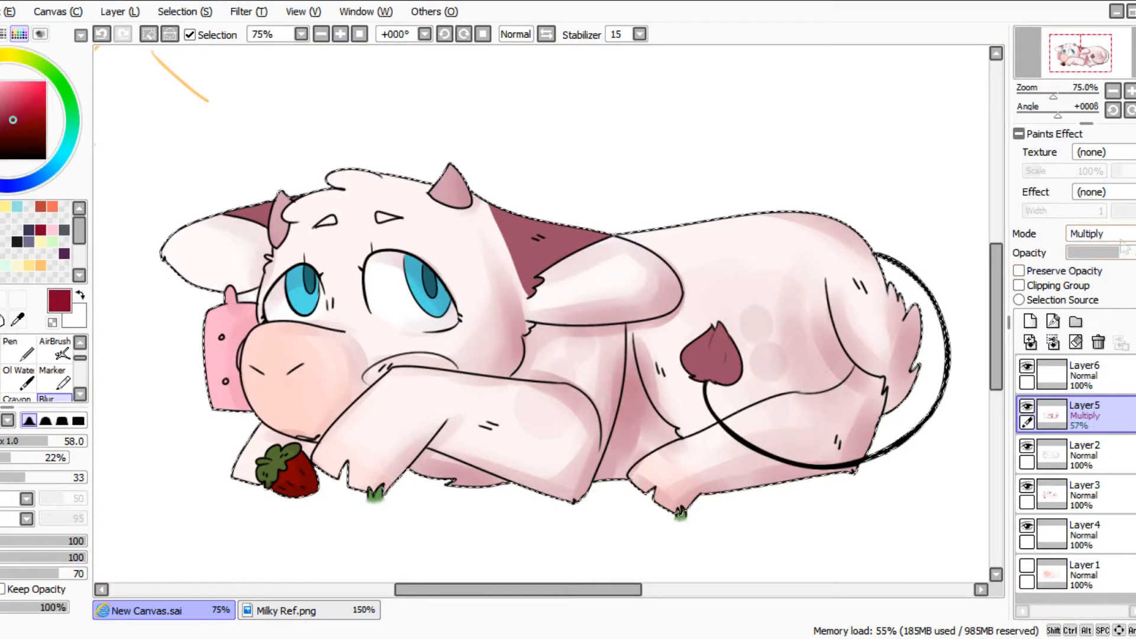
pyautogui.click(1059, 375)
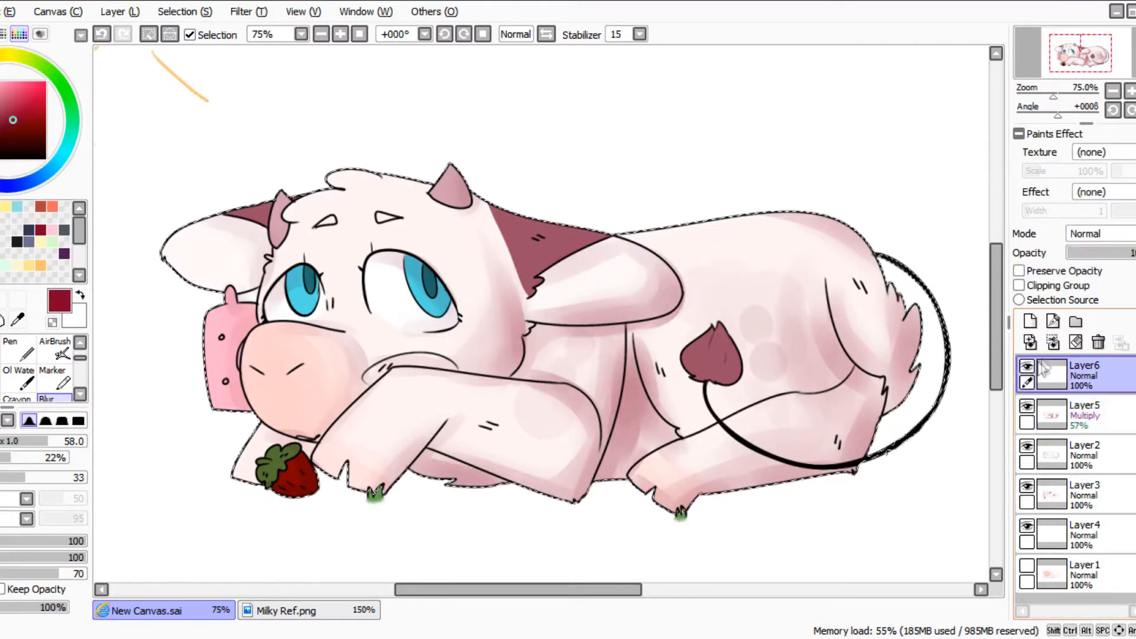
pyautogui.click(1059, 414)
pyautogui.click(1029, 322)
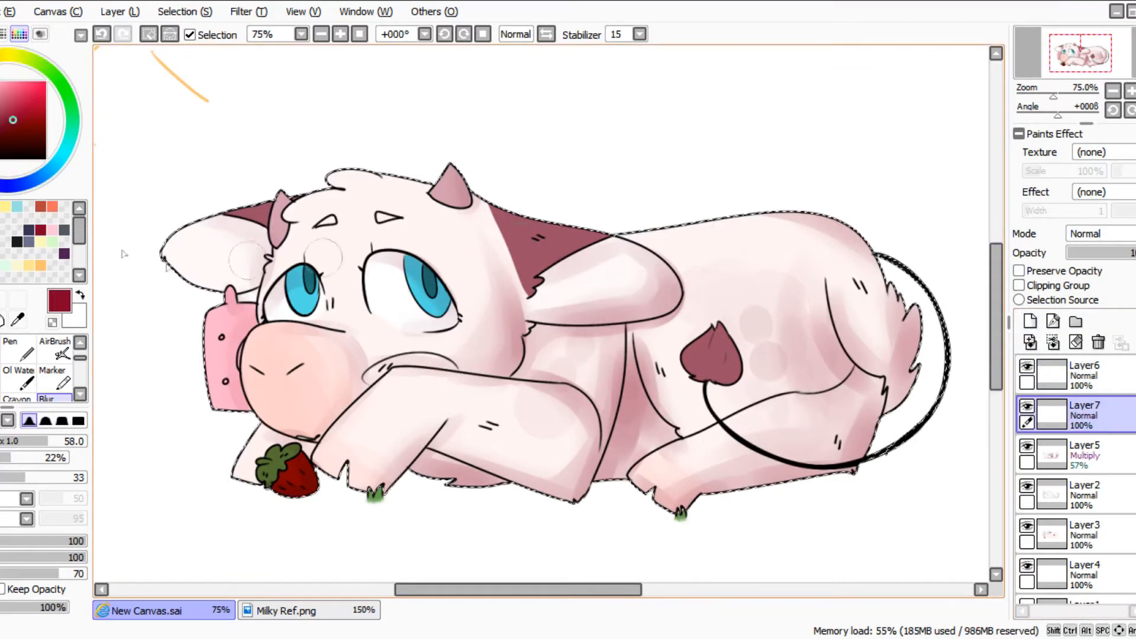
# Paint light pink Marker highlights at size 25 on the hair tuft, forehead, far horn and far ear.
pyautogui.click(53, 230)
pyautogui.click(55, 378)
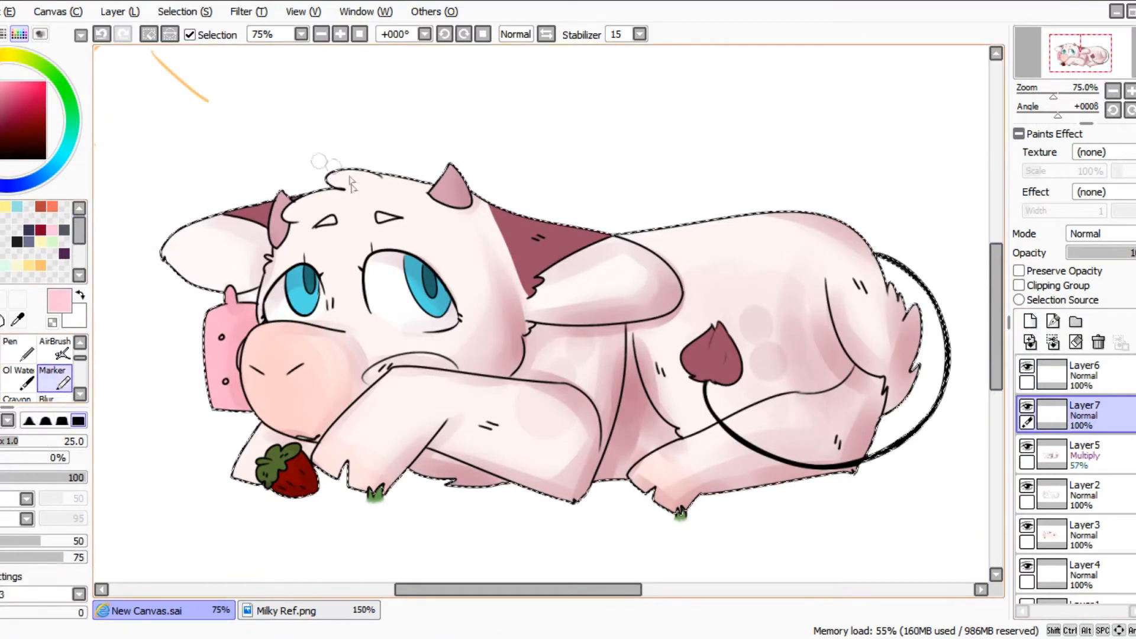
pyautogui.moveTo(342, 185)
pyautogui.mouseDown()
pyautogui.moveTo(494, 189)
pyautogui.moveTo(419, 219)
pyautogui.moveTo(406, 255)
pyautogui.mouseUp()
pyautogui.hotkey('ctrl', 'z')
pyautogui.hotkey('ctrl', 'z')
pyautogui.moveTo(408, 202); pyautogui.dragTo(407, 254)
pyautogui.moveTo(290, 254)
pyautogui.mouseDown()
pyautogui.moveTo(421, 205)
pyautogui.moveTo(254, 266)
pyautogui.moveTo(266, 271)
pyautogui.mouseUp()
pyautogui.hotkey('ctrl', 'z')
pyautogui.moveTo(337, 217); pyautogui.dragTo(287, 295)
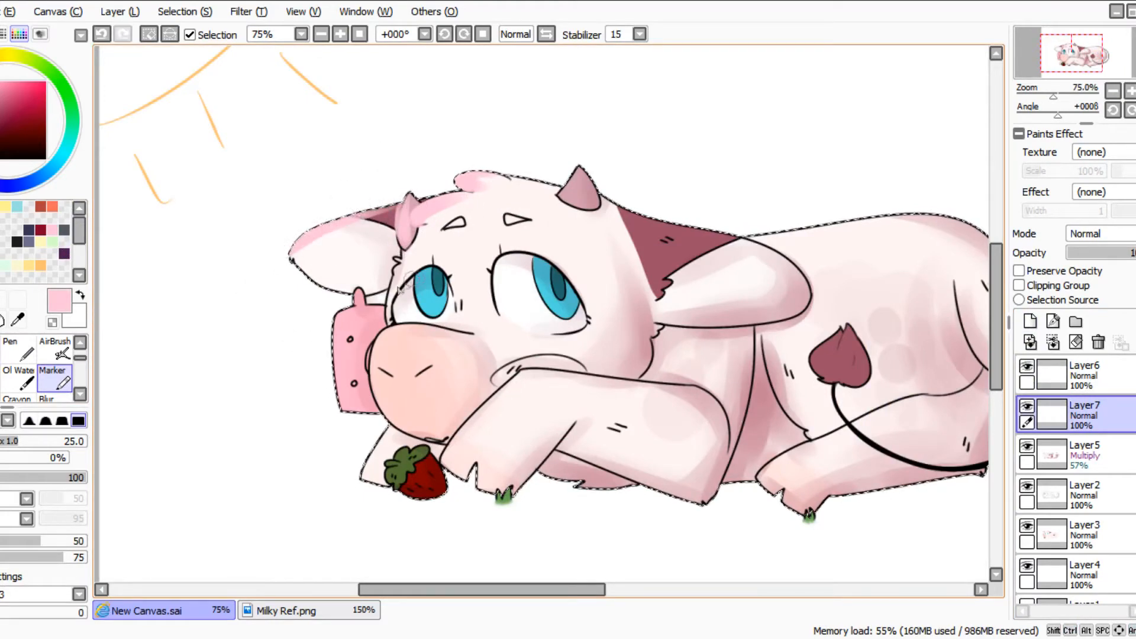
# Add light pink highlights to the eyes, muzzle, near horn, front legs and strawberry.
pyautogui.moveTo(524, 290)
pyautogui.mouseDown()
pyautogui.moveTo(558, 287)
pyautogui.moveTo(503, 263)
pyautogui.moveTo(490, 269)
pyautogui.moveTo(499, 312)
pyautogui.mouseUp()
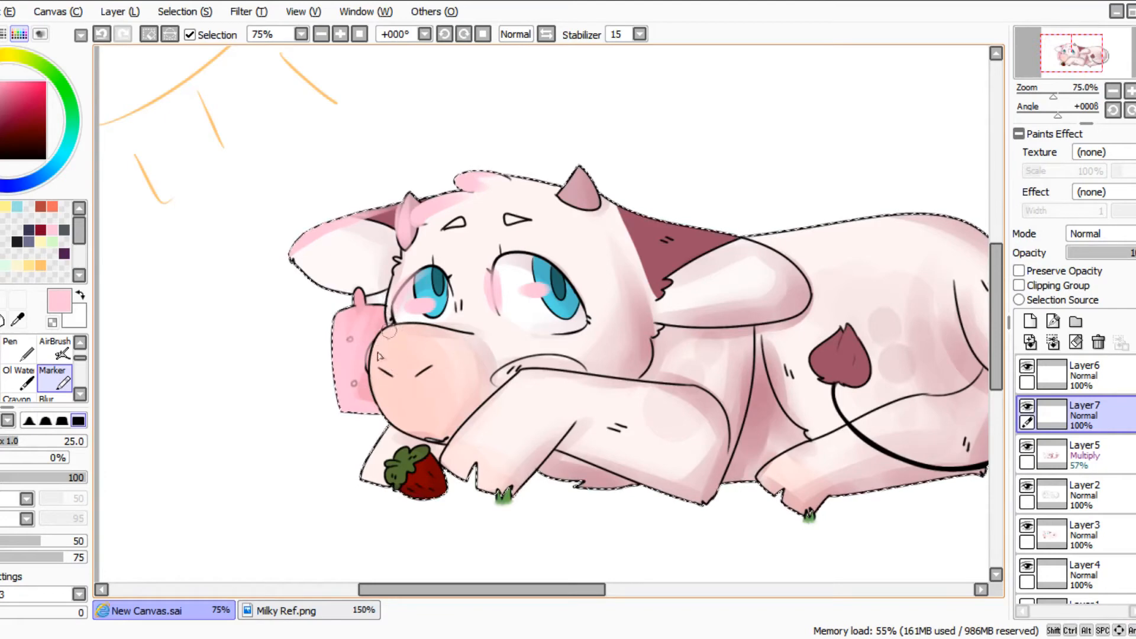
pyautogui.hotkey('ctrl', 'z')
pyautogui.moveTo(392, 341); pyautogui.dragTo(376, 361)
pyautogui.hotkey('ctrl', 'z')
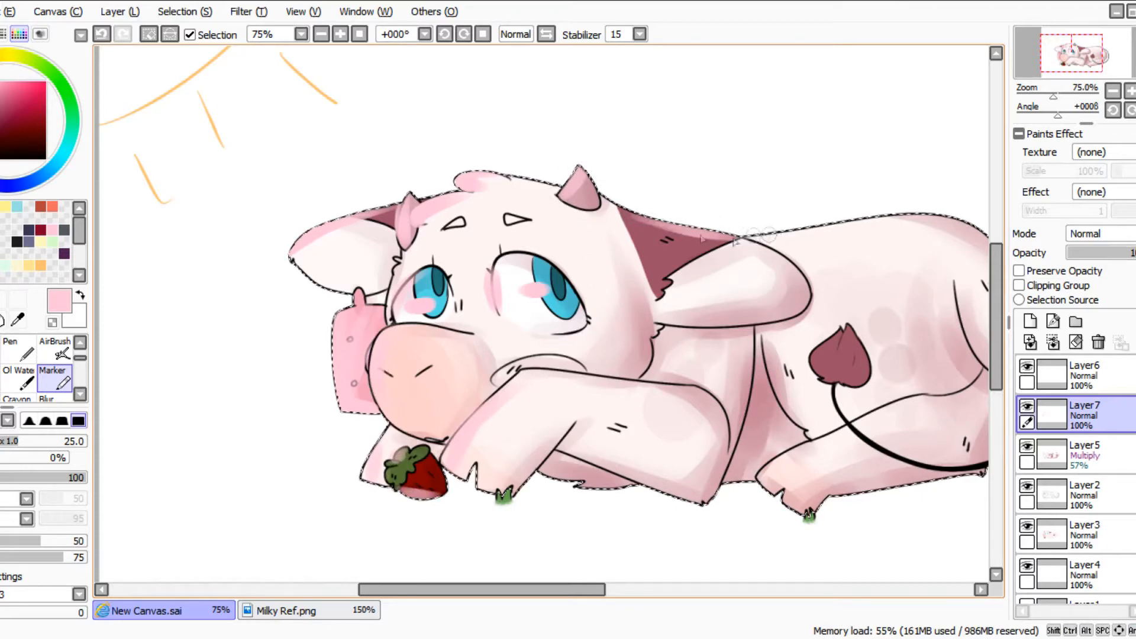
# Enlarge the Marker to size 37 and highlight the tail tip, front leg, hind leg and back in light pink.
pyautogui.click(20, 441)
pyautogui.moveTo(498, 361); pyautogui.dragTo(581, 356)
pyautogui.hotkey('ctrl', 'z')
pyautogui.click(29, 442)
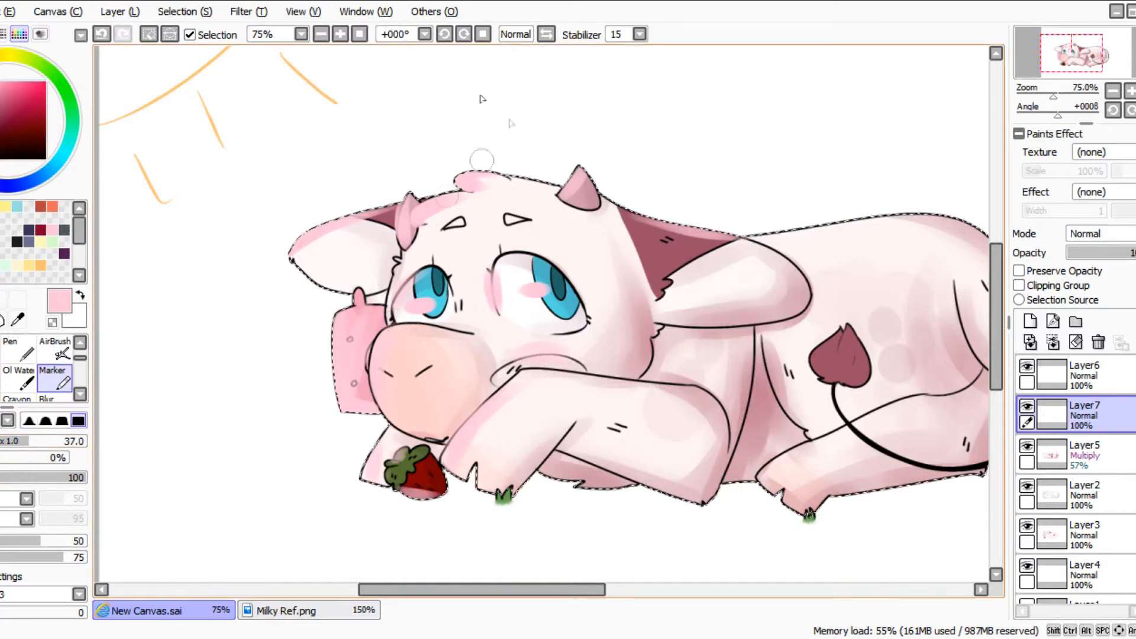
pyautogui.moveTo(837, 337)
pyautogui.mouseDown()
pyautogui.moveTo(827, 381)
pyautogui.moveTo(858, 342)
pyautogui.moveTo(831, 388)
pyautogui.mouseUp()
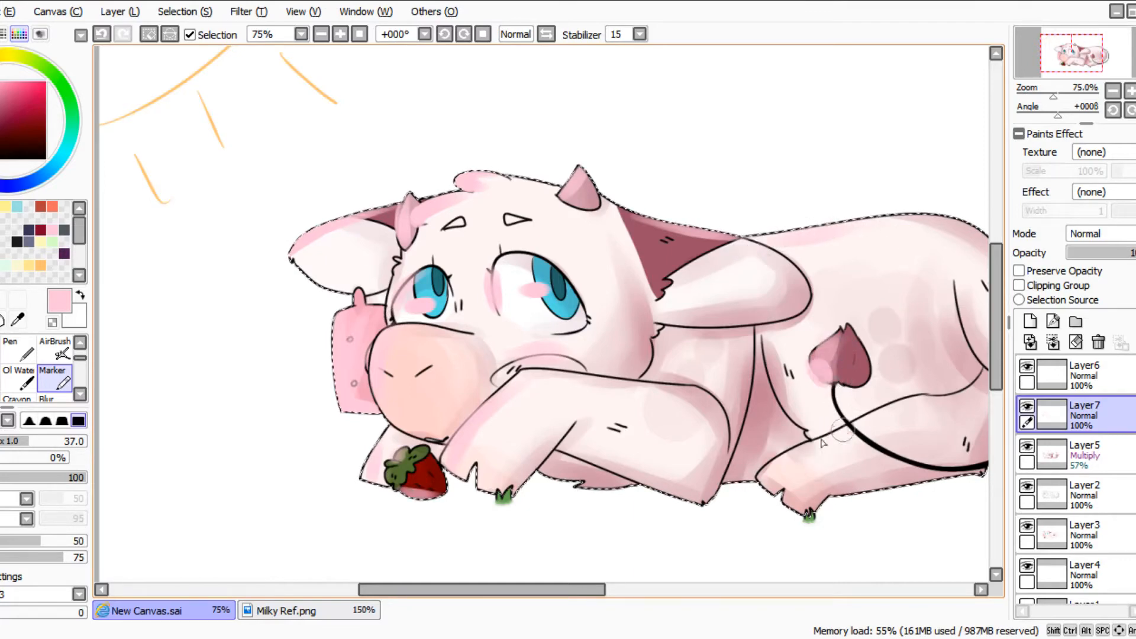
pyautogui.moveTo(520, 423)
pyautogui.mouseDown()
pyautogui.moveTo(541, 404)
pyautogui.moveTo(521, 443)
pyautogui.mouseUp()
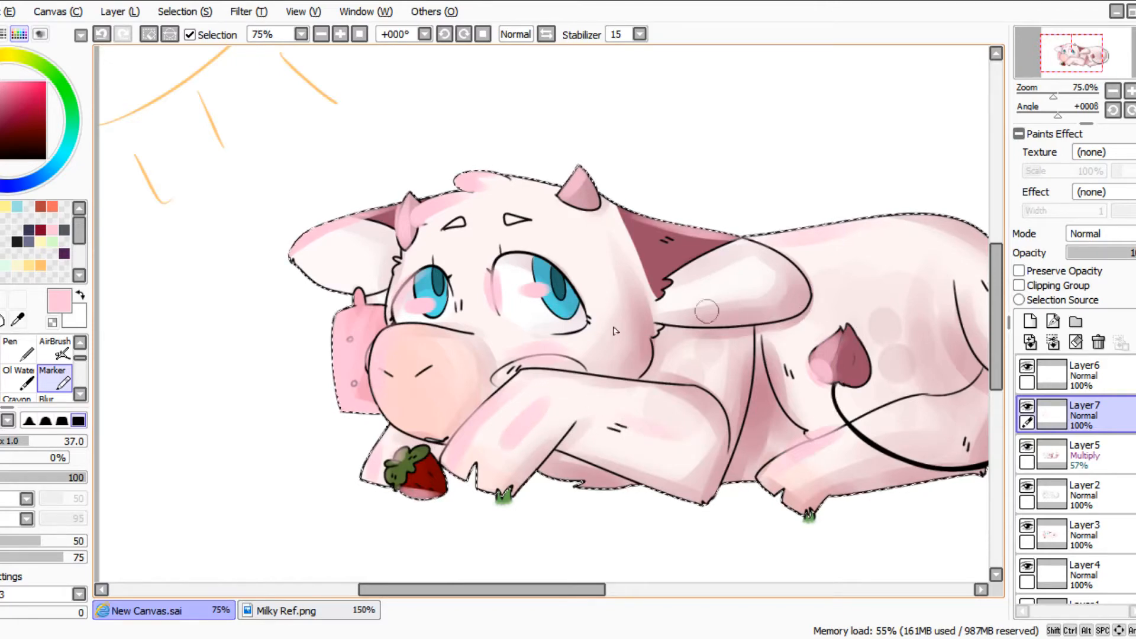
pyautogui.moveTo(432, 590); pyautogui.dragTo(489, 590)
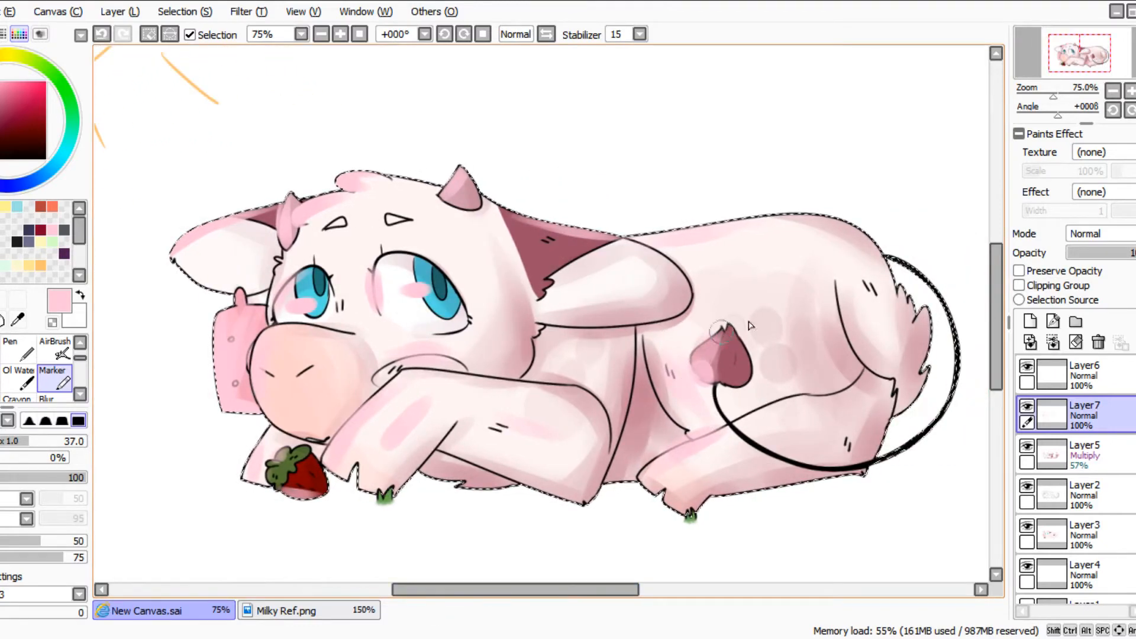
# Set the highlight layer's blending mode to Luminosity.
pyautogui.click(1084, 235)
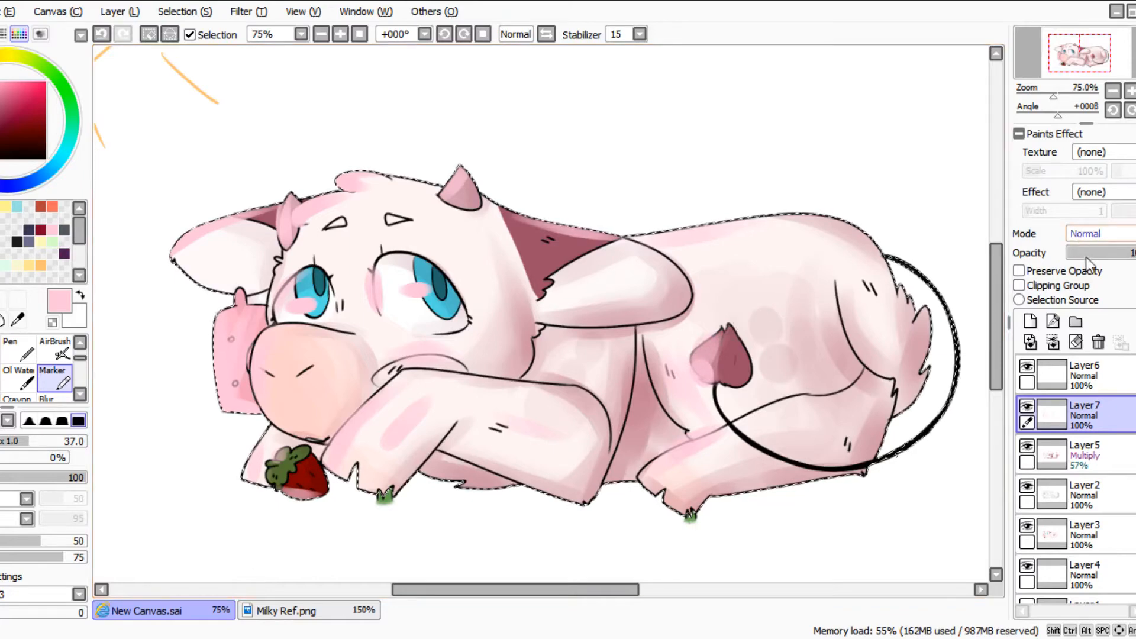
pyautogui.press('Down')
pyautogui.press('Down')
pyautogui.press('Down')
pyautogui.press('Down')
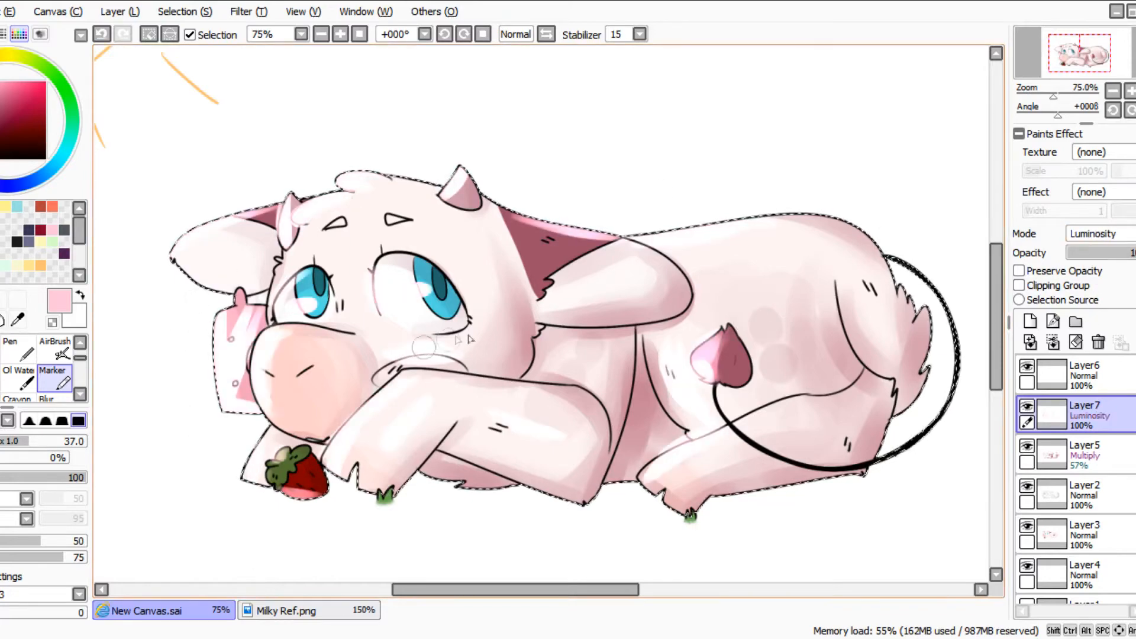
# Soften the highlights with the Blur tool at size 58 and lower the highlight layer's opacity to 55%.
pyautogui.click(51, 398)
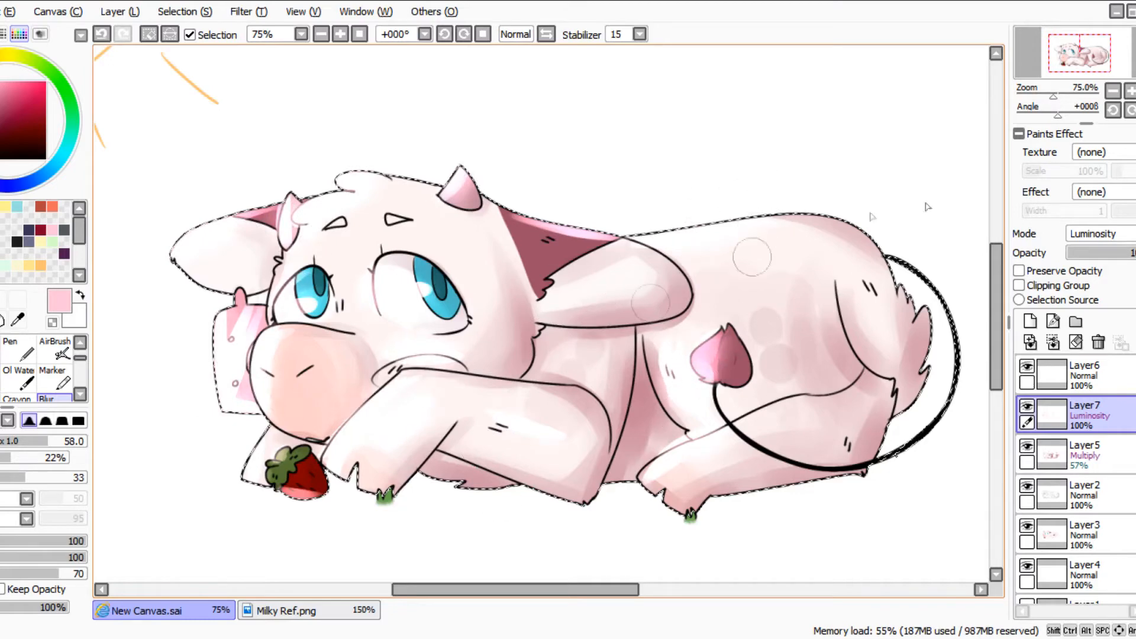
pyautogui.moveTo(1119, 256); pyautogui.dragTo(1122, 255)
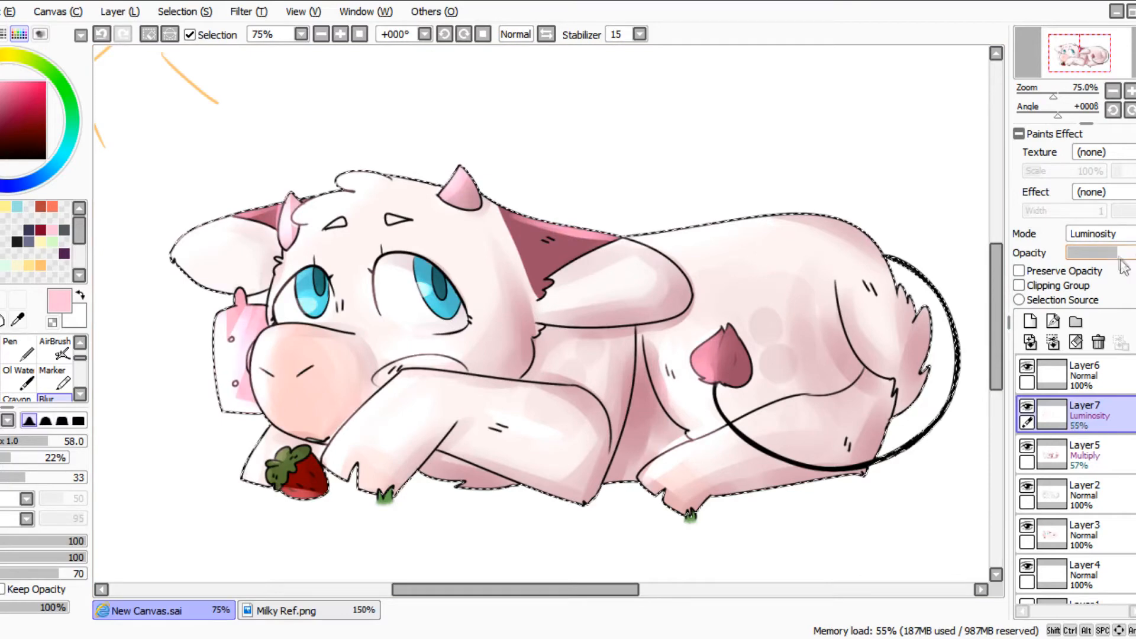
# Fill the cow selection with dark red on a new layer above Layer2 and set its blending mode to Lumi & Shade.
pyautogui.click(1079, 494)
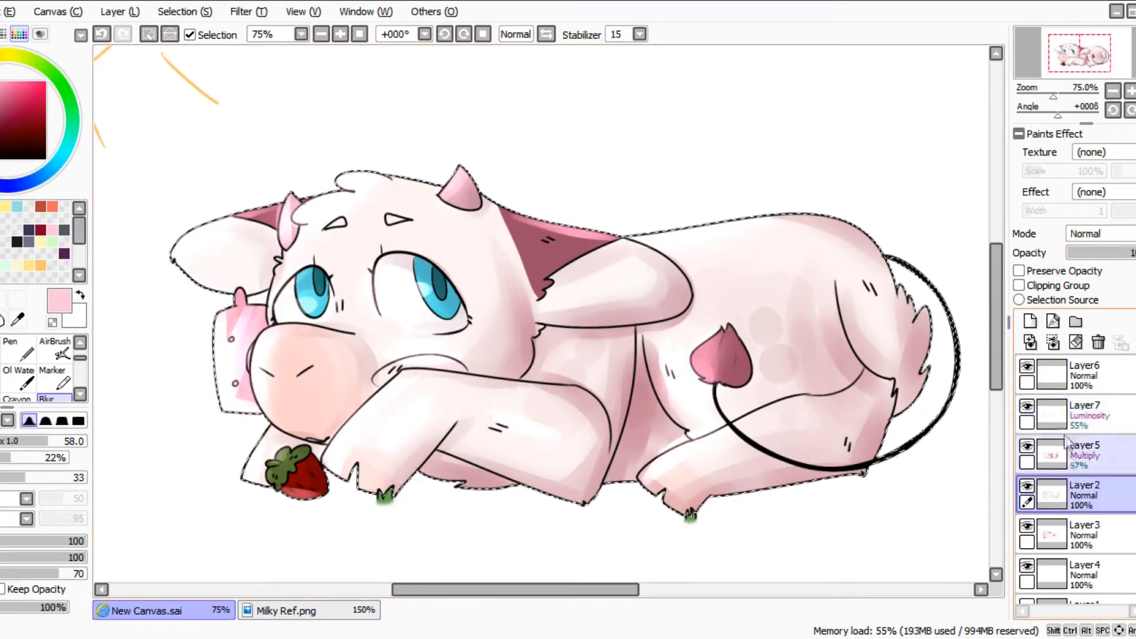
pyautogui.click(1030, 321)
pyautogui.click(41, 228)
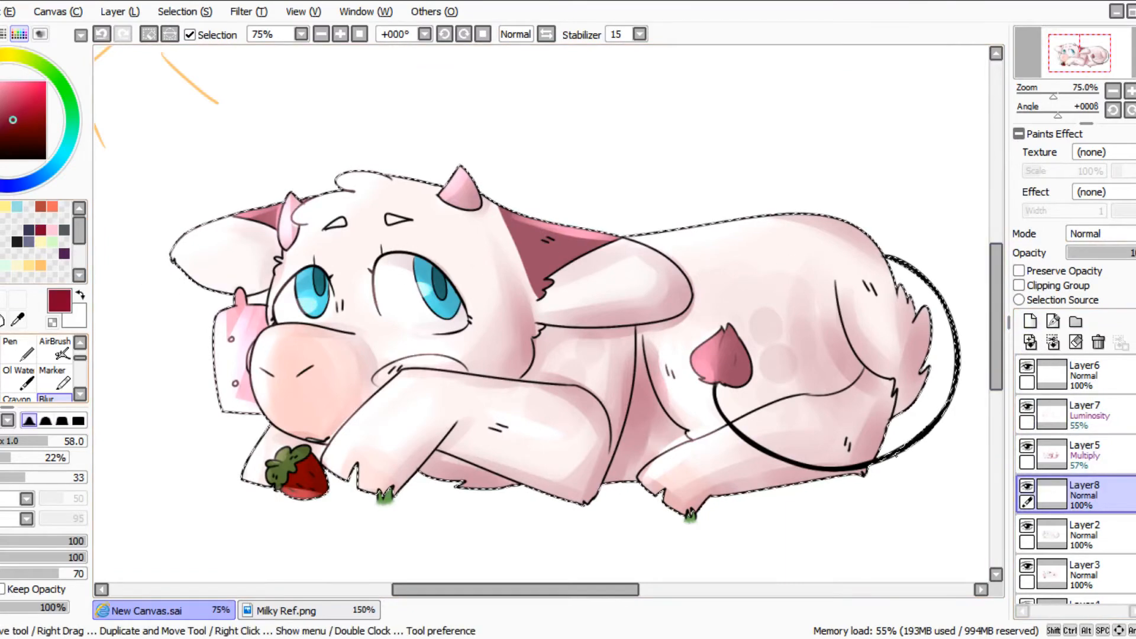
pyautogui.click(1, 379)
pyautogui.click(624, 453)
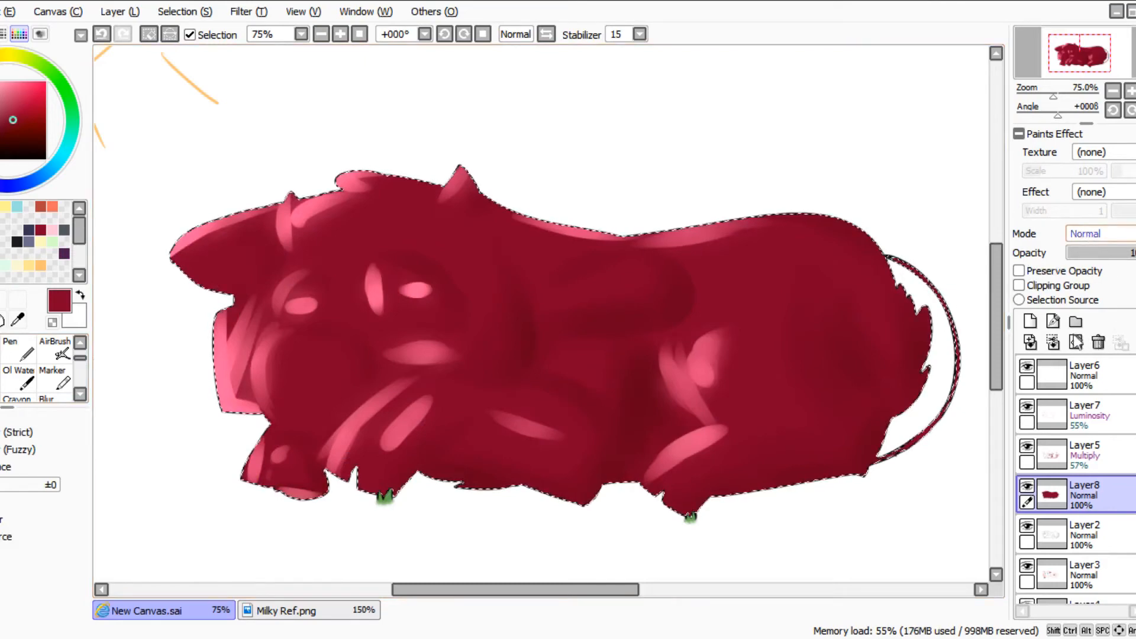
pyautogui.scroll(-6, 1084, 343)
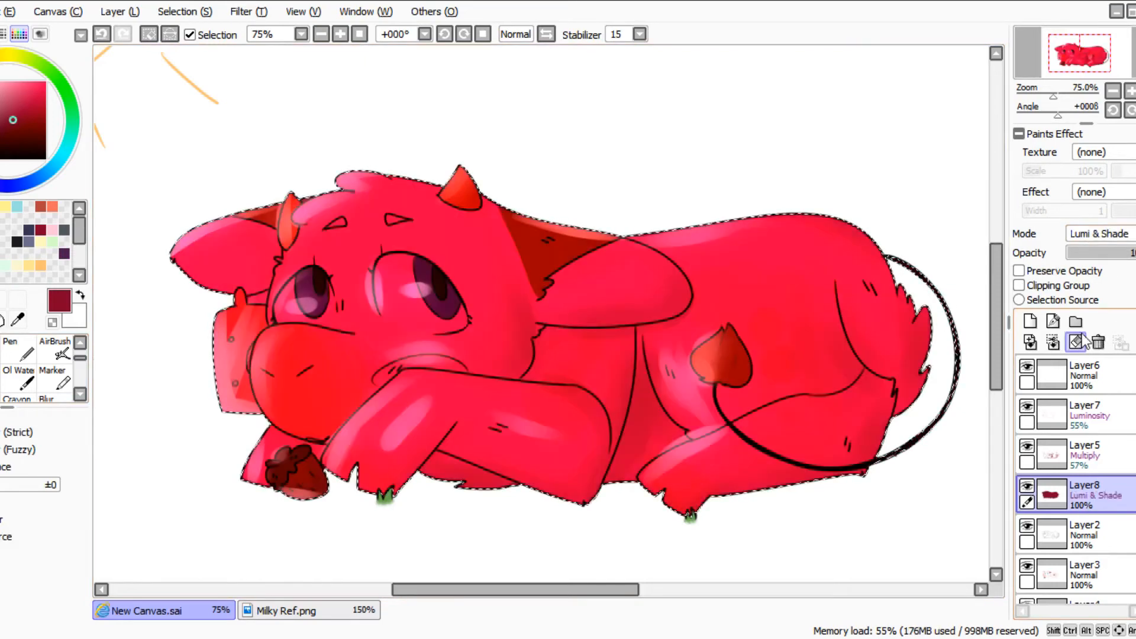
# Try erasing diagonal streaks from the dark red overlay with the Marker at size 37 in transparent colour.
pyautogui.click(67, 386)
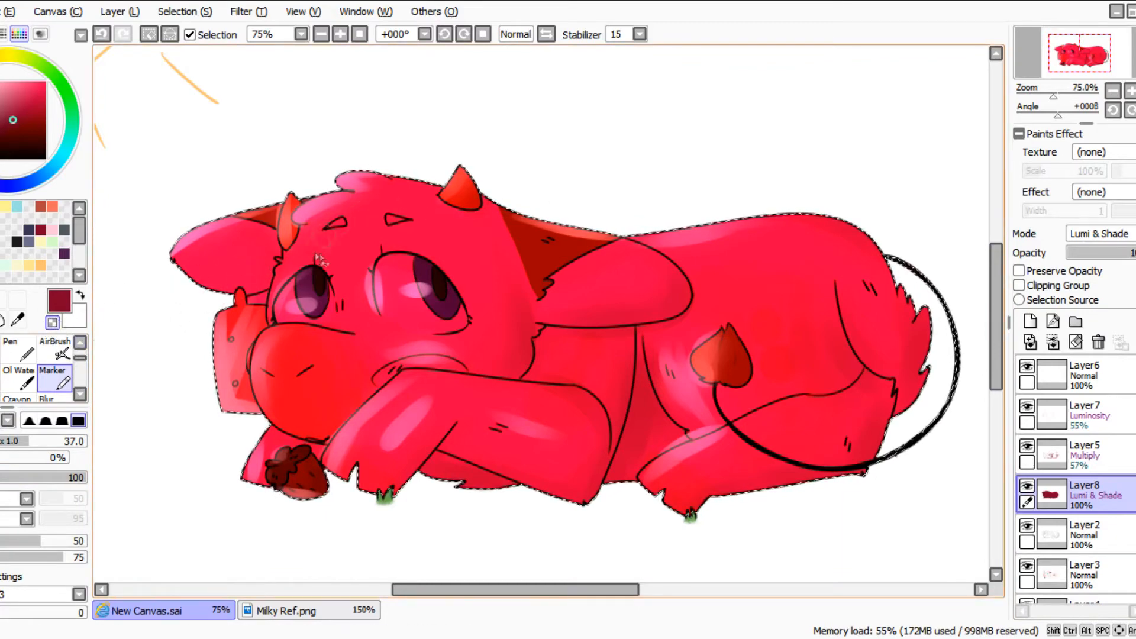
pyautogui.moveTo(605, 274)
pyautogui.mouseDown()
pyautogui.moveTo(852, 272)
pyautogui.moveTo(874, 402)
pyautogui.mouseUp()
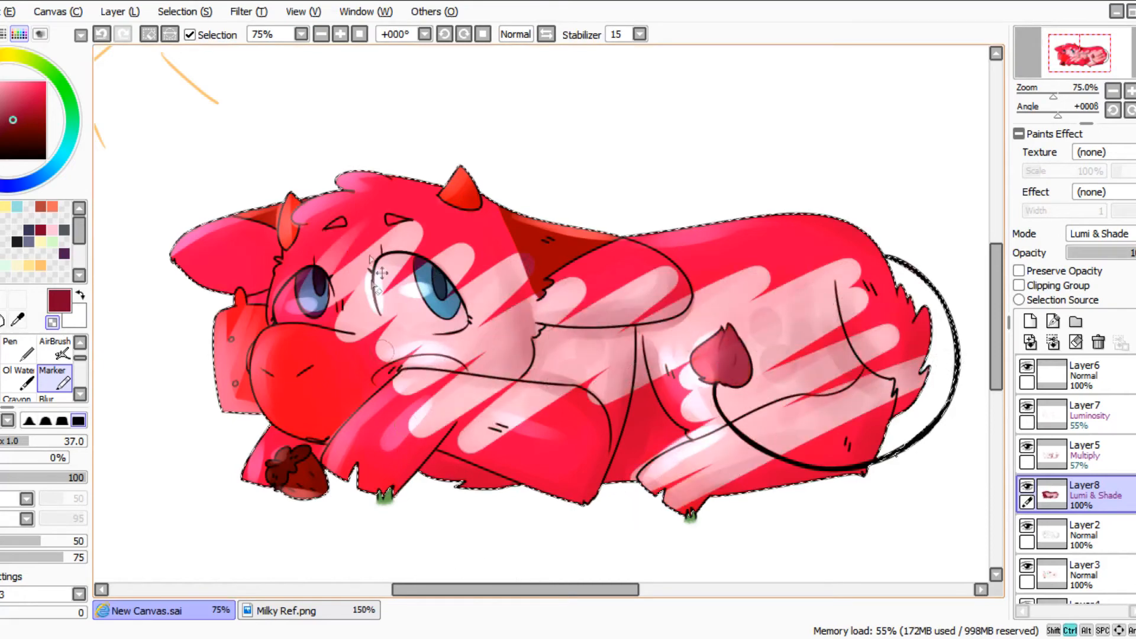
pyautogui.hotkey('ctrl', 'z')
pyautogui.hotkey('ctrl', 'z')
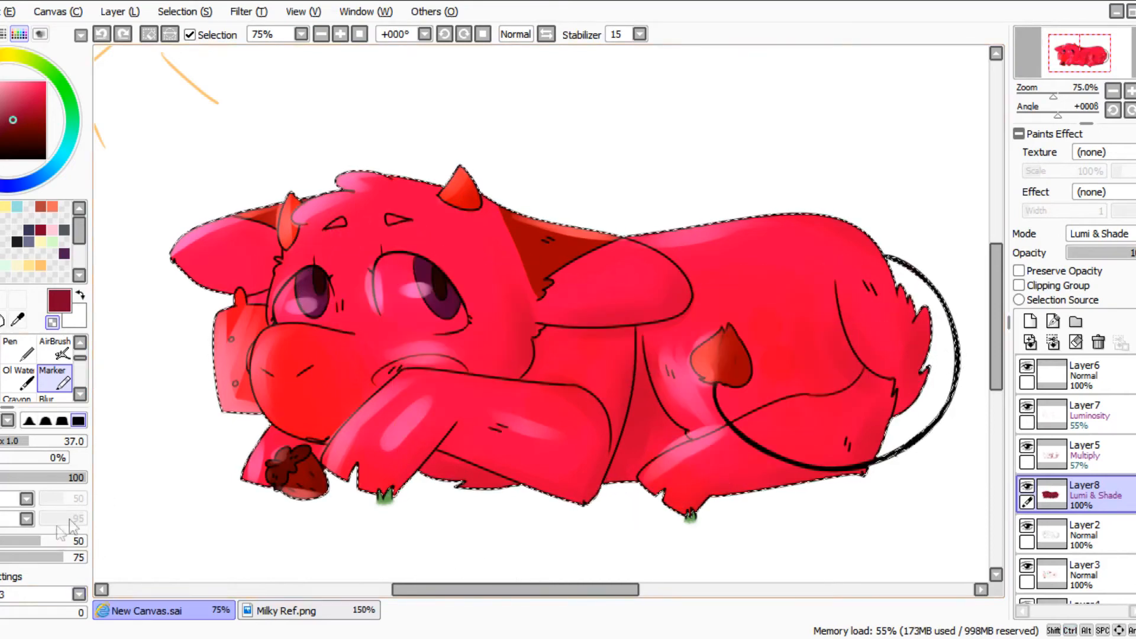
# Try erasing a patch of the overlay on the cow's flank and lowering the layer's opacity to 14%.
pyautogui.moveTo(1093, 252); pyautogui.dragTo(1132, 254)
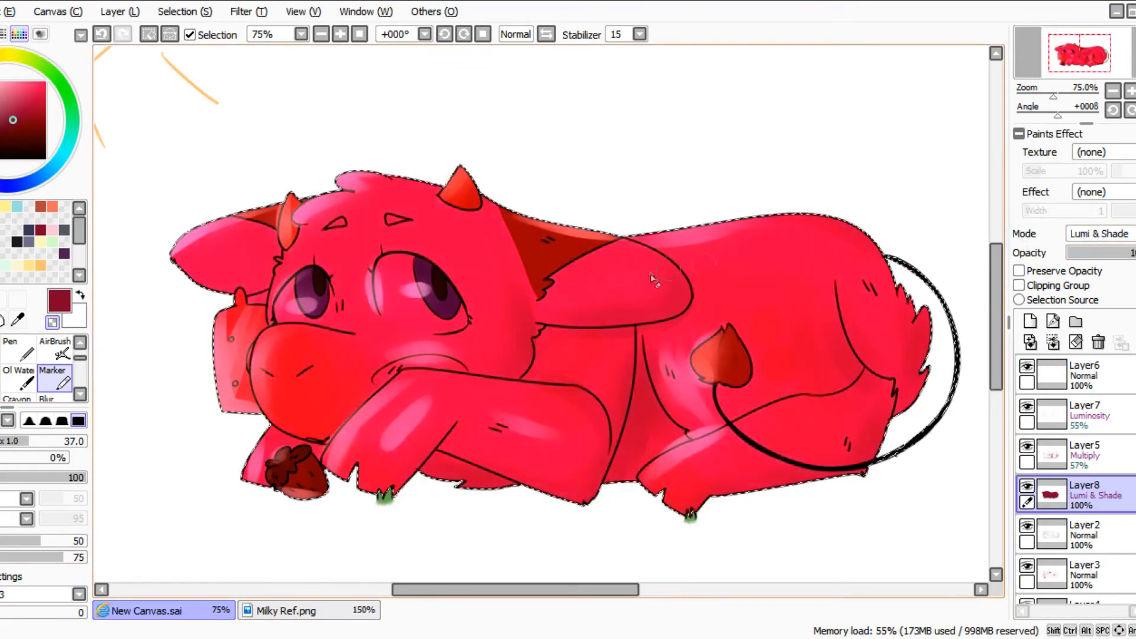
pyautogui.moveTo(732, 314); pyautogui.dragTo(804, 375)
pyautogui.moveTo(741, 259); pyautogui.dragTo(779, 344)
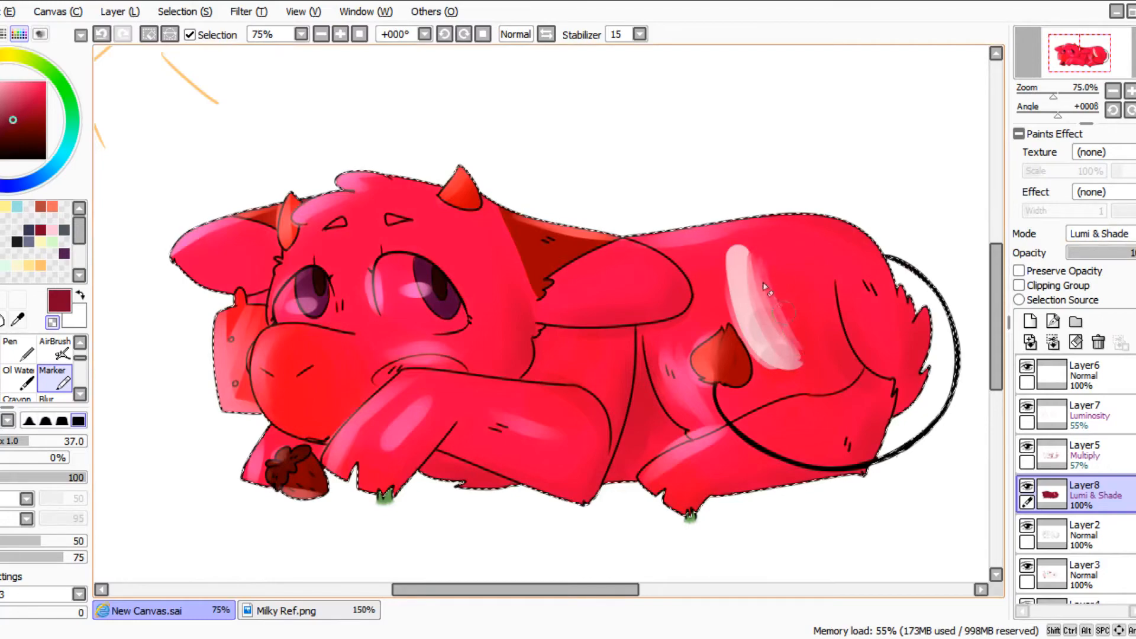
pyautogui.scroll(2, 813, 334)
pyautogui.moveTo(1127, 254); pyautogui.dragTo(1074, 253)
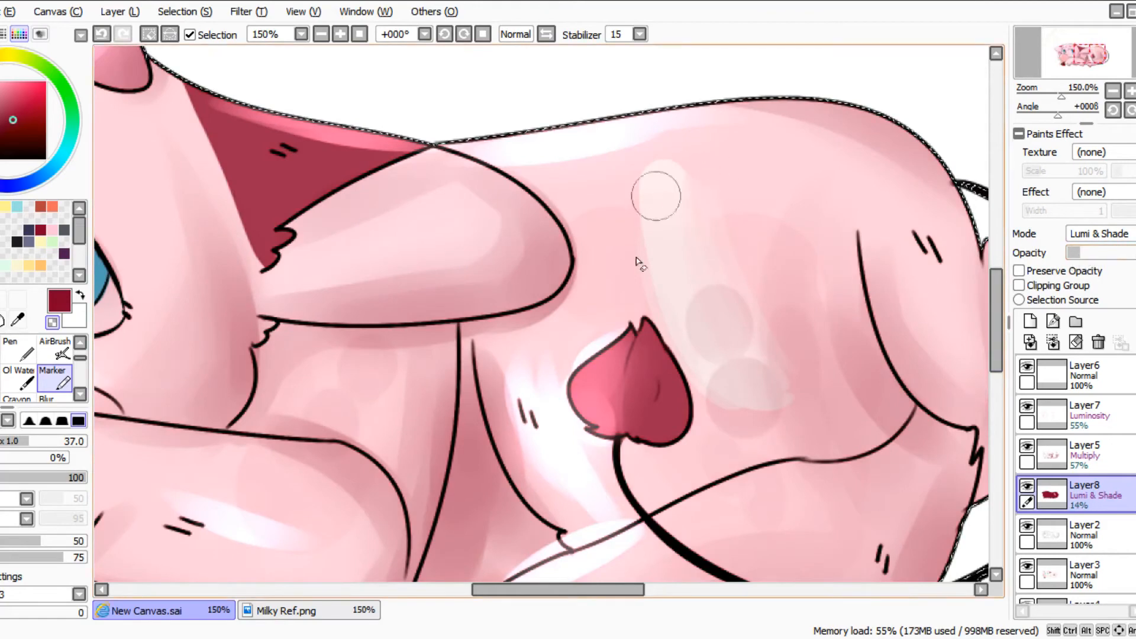
pyautogui.hotkey('ctrl', 'z')
pyautogui.hotkey('ctrl', 'z')
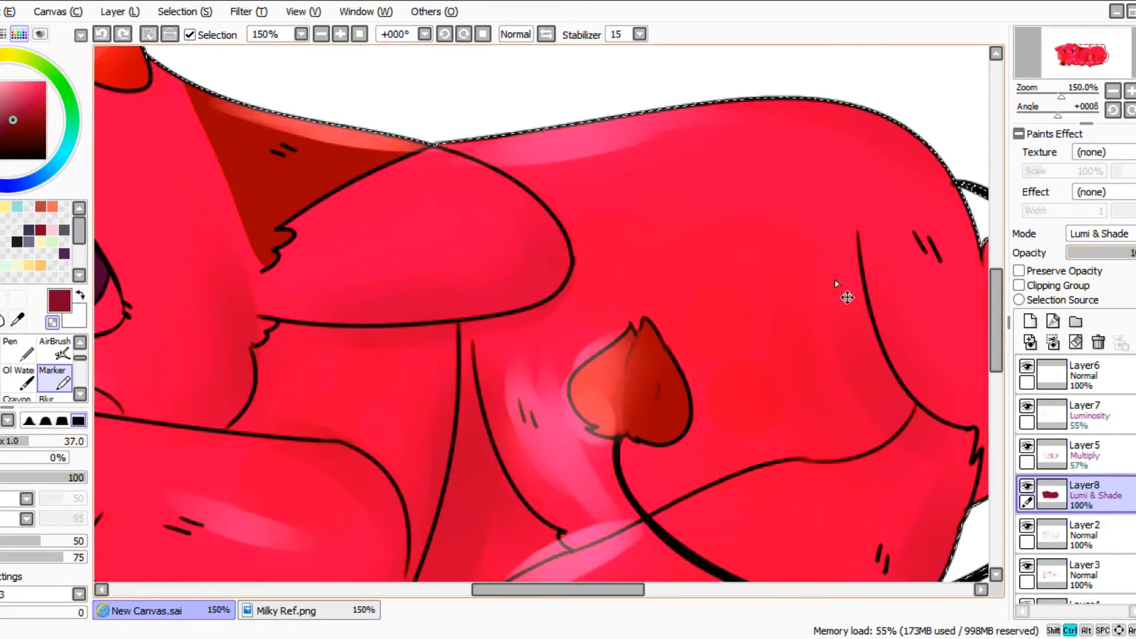
# Set the Lumi & Shade overlay's opacity to 34% and erase it over the front leg and larger eye with the Marker at size 60.
pyautogui.scroll(-3, 846, 285)
pyautogui.moveTo(1099, 253); pyautogui.dragTo(1098, 253)
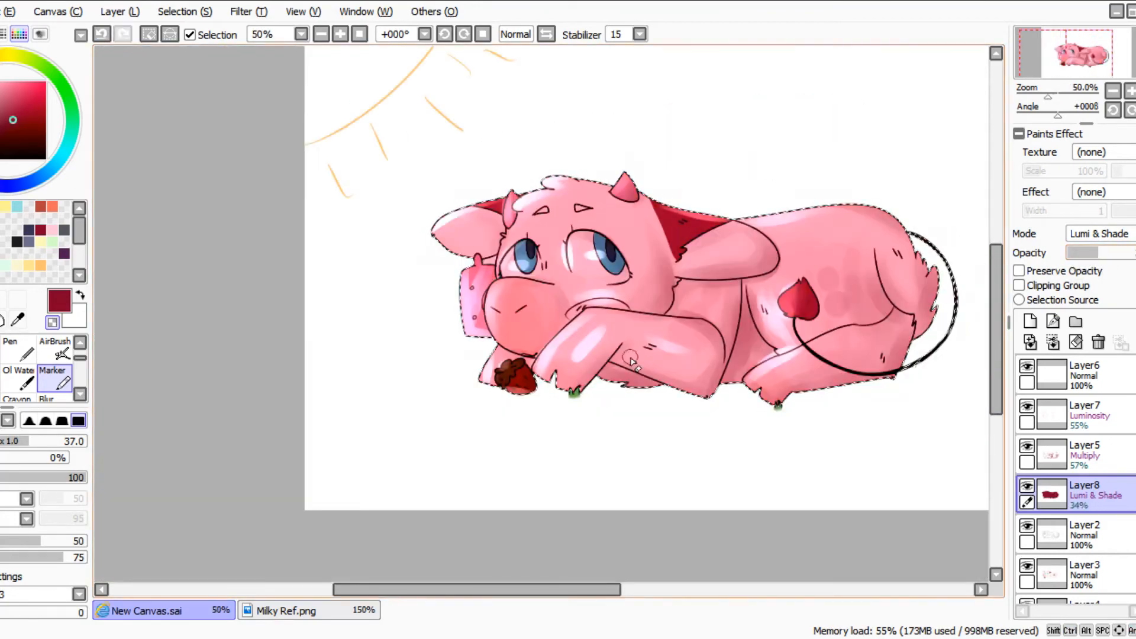
pyautogui.scroll(2, 629, 364)
pyautogui.moveTo(52, 443); pyautogui.dragTo(62, 441)
pyautogui.moveTo(556, 313)
pyautogui.mouseDown()
pyautogui.moveTo(540, 406)
pyautogui.moveTo(524, 413)
pyautogui.moveTo(660, 314)
pyautogui.moveTo(551, 408)
pyautogui.moveTo(568, 319)
pyautogui.moveTo(592, 308)
pyautogui.mouseUp()
pyautogui.hotkey('ctrl', 'z')
pyautogui.moveTo(556, 196)
pyautogui.mouseDown()
pyautogui.moveTo(604, 229)
pyautogui.moveTo(590, 217)
pyautogui.mouseUp()
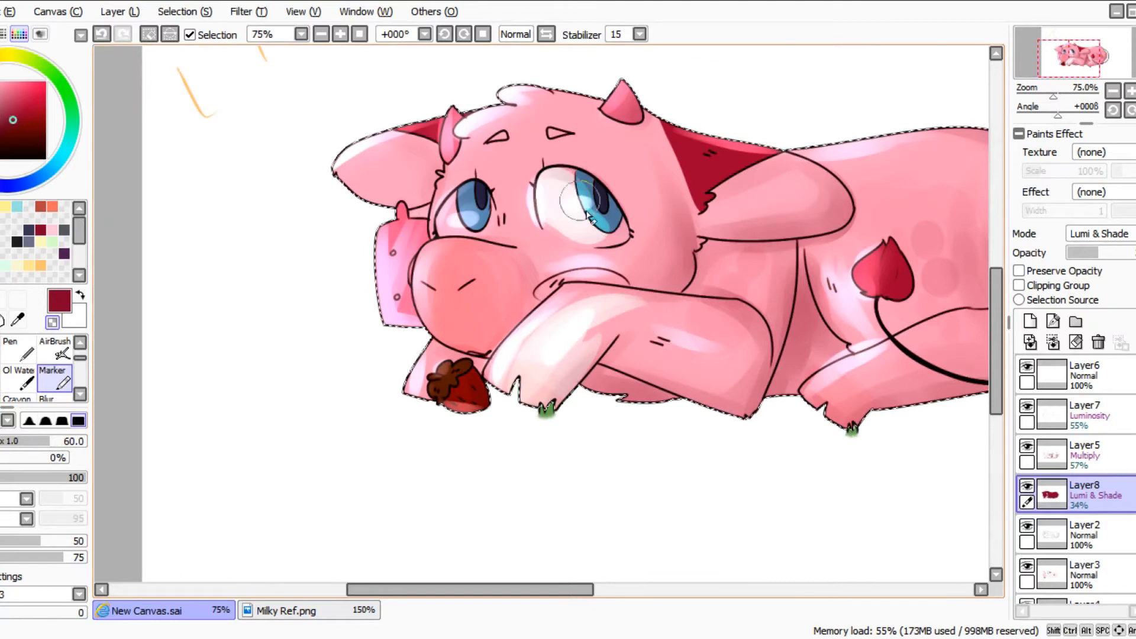
pyautogui.hotkey('ctrl', 'z')
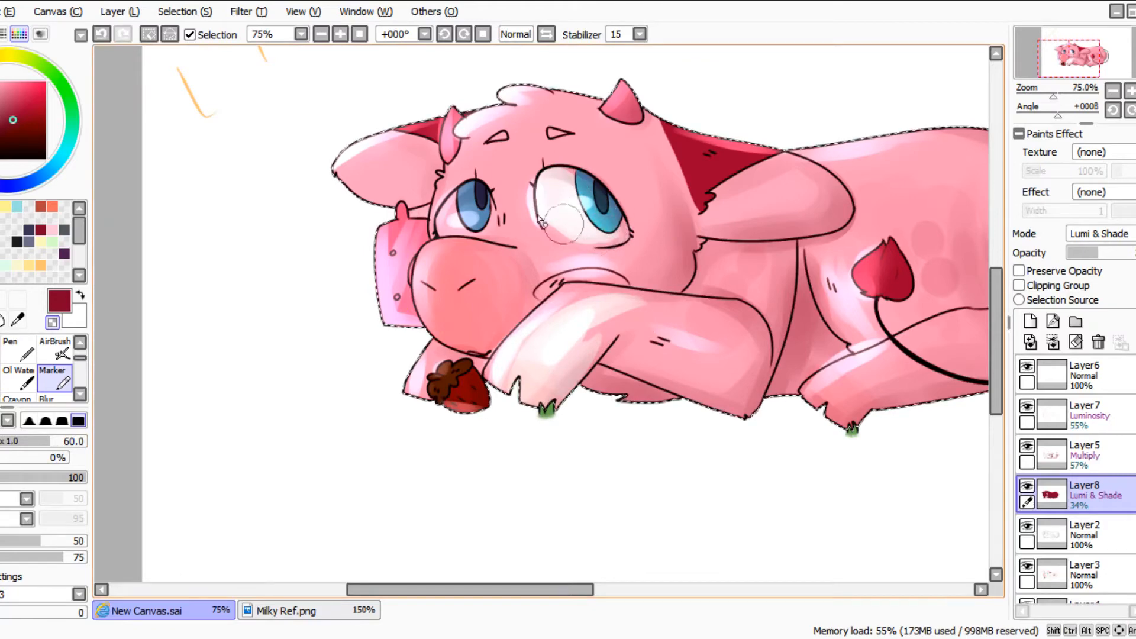
pyautogui.moveTo(998, 310); pyautogui.dragTo(997, 289)
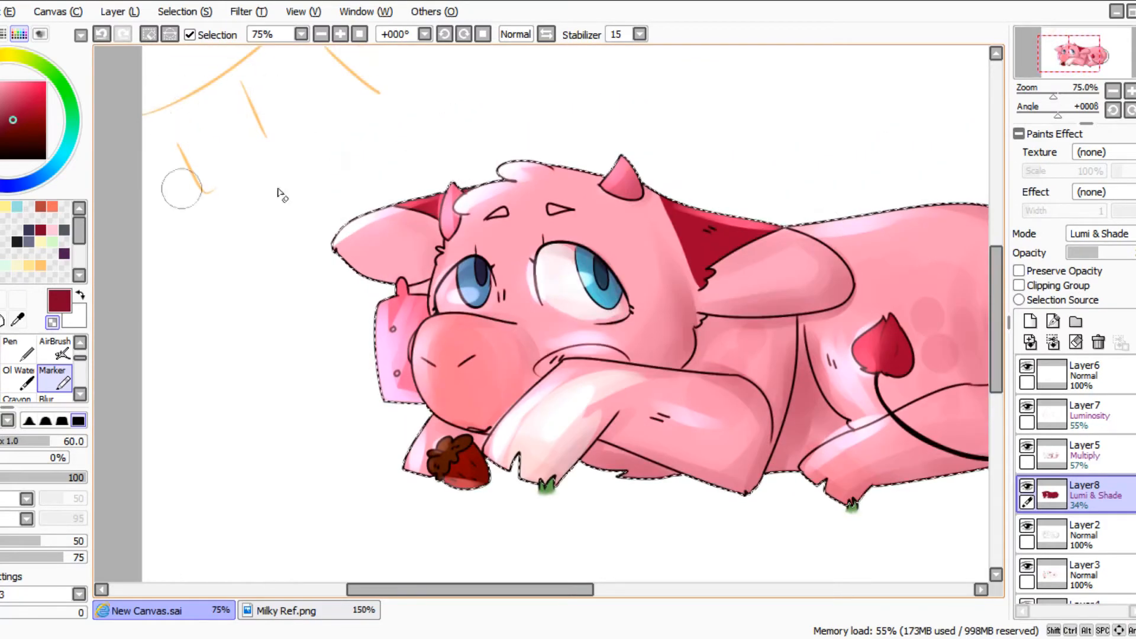
# Erase the overlay over the smaller eye, snout, forehead, far ear, back and belly with the transparent Marker.
pyautogui.moveTo(458, 299); pyautogui.dragTo(476, 284)
pyautogui.moveTo(441, 331)
pyautogui.mouseDown()
pyautogui.moveTo(451, 396)
pyautogui.moveTo(428, 371)
pyautogui.moveTo(466, 326)
pyautogui.moveTo(454, 404)
pyautogui.moveTo(473, 422)
pyautogui.moveTo(431, 390)
pyautogui.moveTo(495, 352)
pyautogui.moveTo(499, 381)
pyautogui.moveTo(514, 393)
pyautogui.moveTo(444, 376)
pyautogui.moveTo(553, 424)
pyautogui.moveTo(530, 417)
pyautogui.moveTo(581, 429)
pyautogui.moveTo(611, 394)
pyautogui.moveTo(686, 387)
pyautogui.mouseUp()
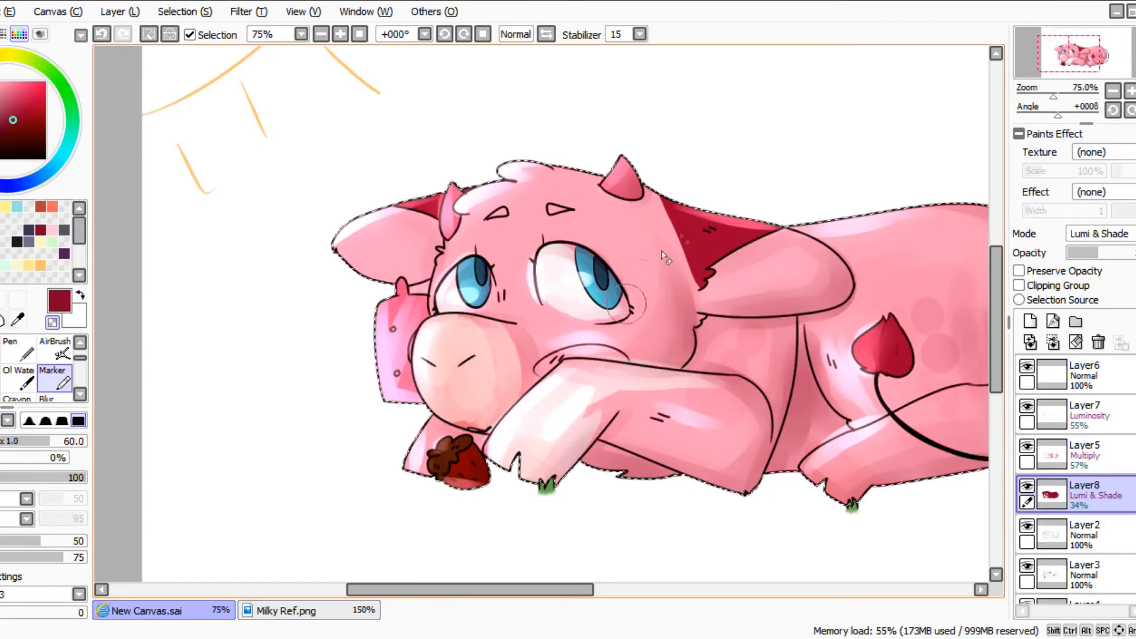
pyautogui.moveTo(409, 204)
pyautogui.mouseDown()
pyautogui.moveTo(343, 247)
pyautogui.moveTo(509, 172)
pyautogui.moveTo(384, 355)
pyautogui.moveTo(402, 326)
pyautogui.moveTo(444, 468)
pyautogui.moveTo(431, 354)
pyautogui.moveTo(520, 249)
pyautogui.moveTo(570, 228)
pyautogui.mouseUp()
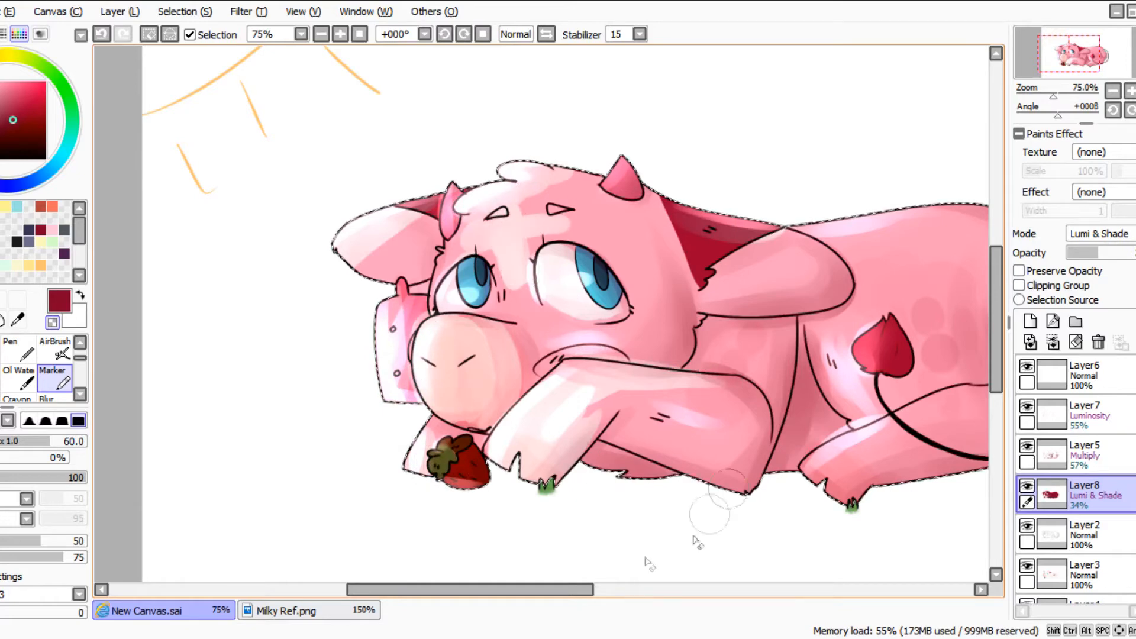
pyautogui.moveTo(473, 589); pyautogui.dragTo(524, 589)
pyautogui.moveTo(698, 331)
pyautogui.mouseDown()
pyautogui.moveTo(630, 476)
pyautogui.moveTo(604, 425)
pyautogui.moveTo(533, 378)
pyautogui.moveTo(591, 230)
pyautogui.moveTo(713, 225)
pyautogui.moveTo(858, 249)
pyautogui.moveTo(875, 331)
pyautogui.mouseUp()
# Enlarge the Marker to size 92 and erase broad lit areas of the overlay across the forehead, cheek and flank.
pyautogui.click(76, 443)
pyautogui.click(79, 441)
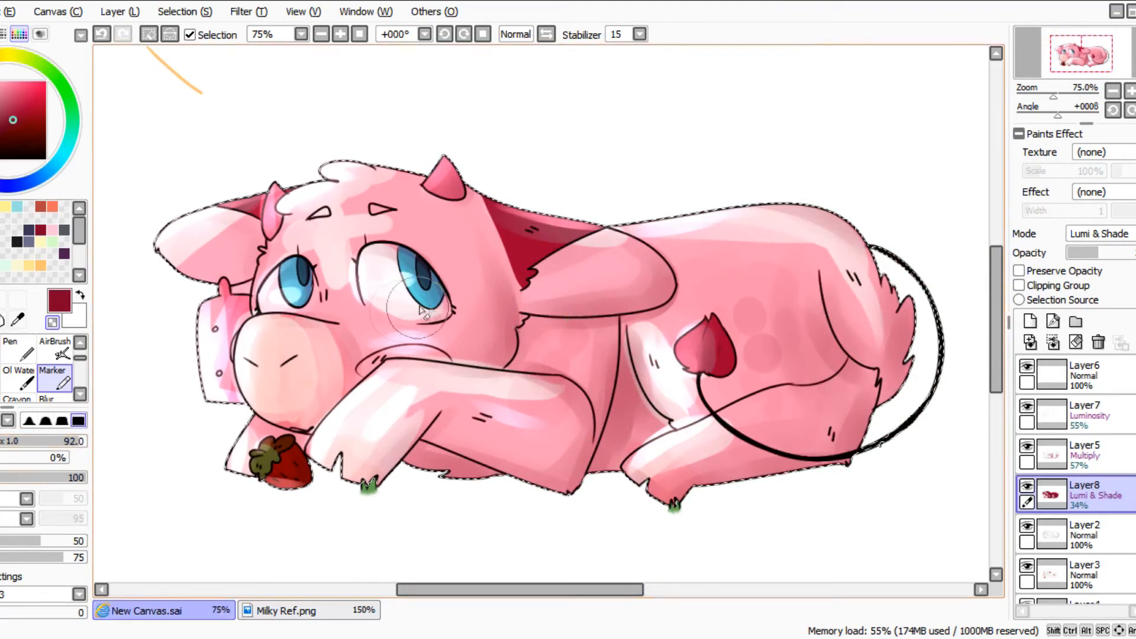
pyautogui.moveTo(491, 225)
pyautogui.mouseDown()
pyautogui.moveTo(465, 257)
pyautogui.moveTo(482, 333)
pyautogui.moveTo(472, 352)
pyautogui.moveTo(440, 225)
pyautogui.moveTo(466, 255)
pyautogui.moveTo(334, 225)
pyautogui.moveTo(334, 204)
pyautogui.moveTo(444, 257)
pyautogui.moveTo(331, 282)
pyautogui.moveTo(445, 256)
pyautogui.moveTo(403, 208)
pyautogui.moveTo(456, 144)
pyautogui.moveTo(284, 195)
pyautogui.mouseUp()
pyautogui.moveTo(721, 265)
pyautogui.mouseDown()
pyautogui.moveTo(709, 384)
pyautogui.moveTo(698, 249)
pyautogui.moveTo(799, 283)
pyautogui.moveTo(694, 427)
pyautogui.mouseUp()
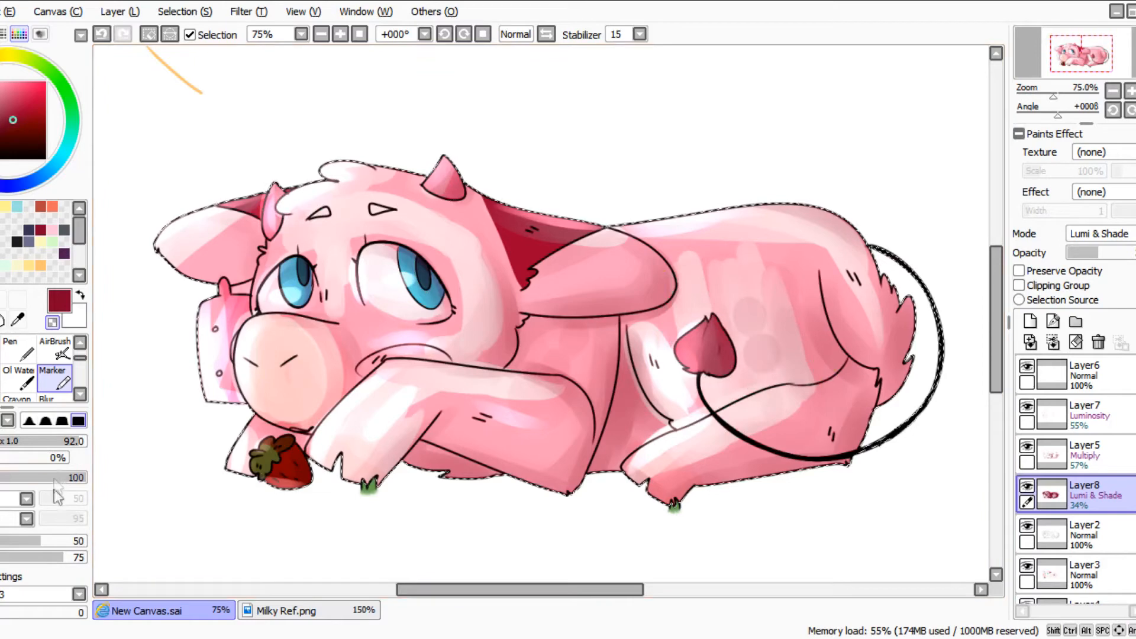
# Erase more of the overlay over the hind leg, front leg, ears, face and strawberry leaves.
pyautogui.moveTo(686, 318)
pyautogui.mouseDown()
pyautogui.moveTo(747, 246)
pyautogui.moveTo(816, 426)
pyautogui.moveTo(779, 284)
pyautogui.moveTo(822, 414)
pyautogui.mouseUp()
pyautogui.moveTo(402, 414)
pyautogui.mouseDown()
pyautogui.moveTo(533, 414)
pyautogui.moveTo(577, 436)
pyautogui.moveTo(509, 444)
pyautogui.moveTo(524, 456)
pyautogui.mouseUp()
pyautogui.moveTo(588, 316)
pyautogui.mouseDown()
pyautogui.moveTo(532, 378)
pyautogui.moveTo(586, 278)
pyautogui.moveTo(651, 287)
pyautogui.mouseUp()
pyautogui.moveTo(188, 265)
pyautogui.mouseDown()
pyautogui.moveTo(213, 236)
pyautogui.moveTo(195, 254)
pyautogui.mouseUp()
pyautogui.moveTo(343, 308)
pyautogui.mouseDown()
pyautogui.moveTo(377, 349)
pyautogui.moveTo(468, 291)
pyautogui.moveTo(414, 216)
pyautogui.moveTo(480, 288)
pyautogui.moveTo(474, 322)
pyautogui.moveTo(429, 234)
pyautogui.moveTo(495, 292)
pyautogui.moveTo(420, 206)
pyautogui.mouseUp()
pyautogui.moveTo(260, 467); pyautogui.dragTo(296, 467)
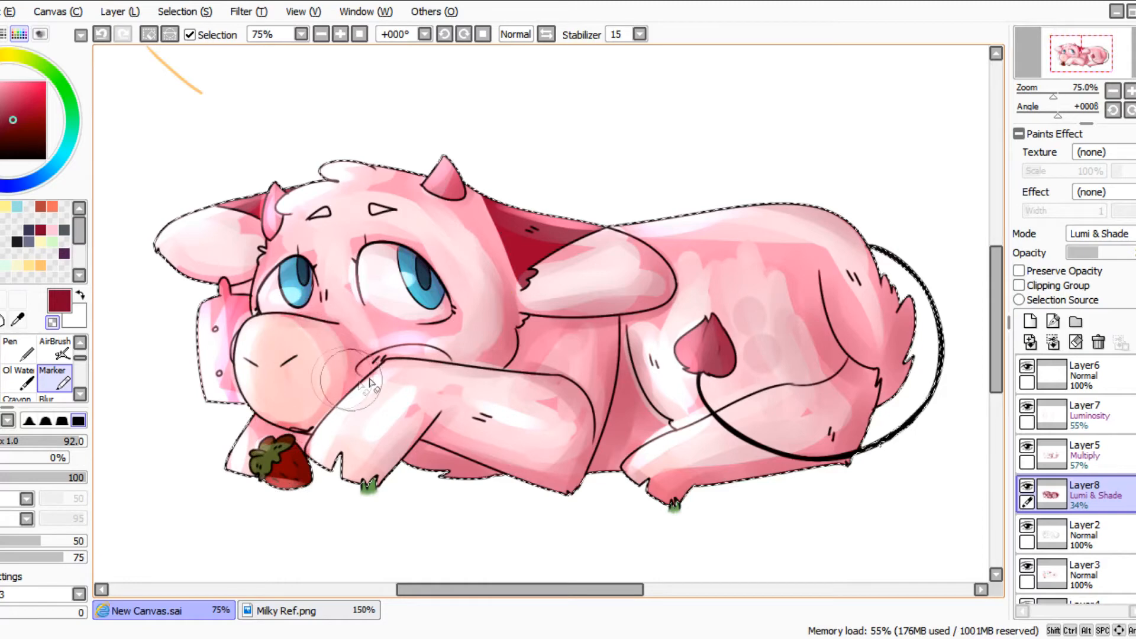
# Soften the erased edges of the overlay with the Blur tool at size 100 and lower the layer's opacity to 29%.
pyautogui.click(48, 398)
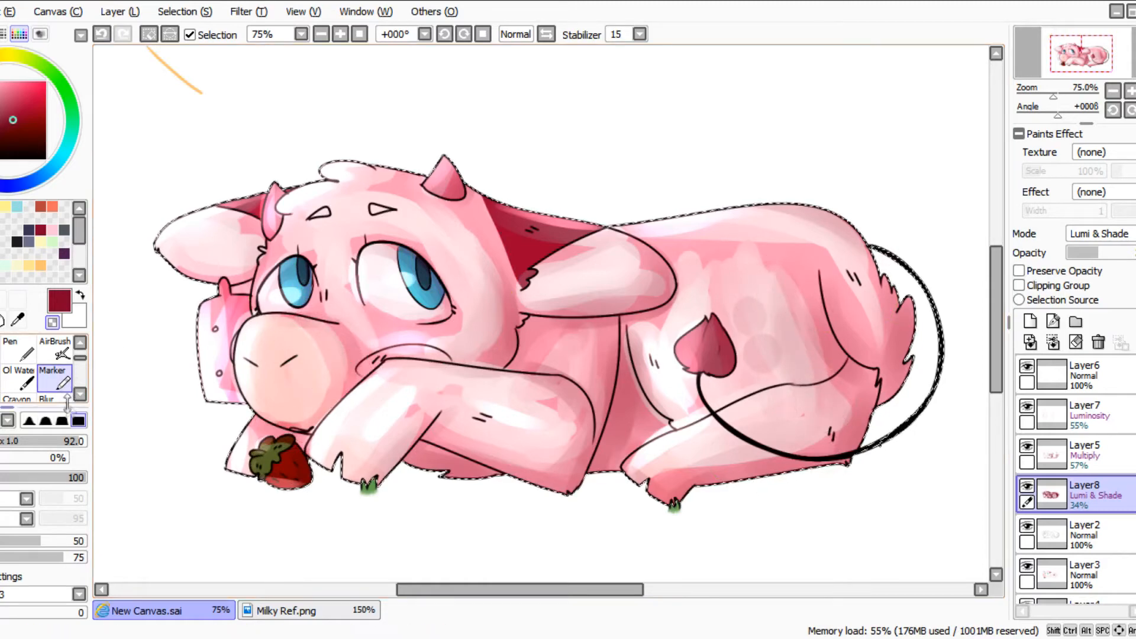
pyautogui.click(83, 442)
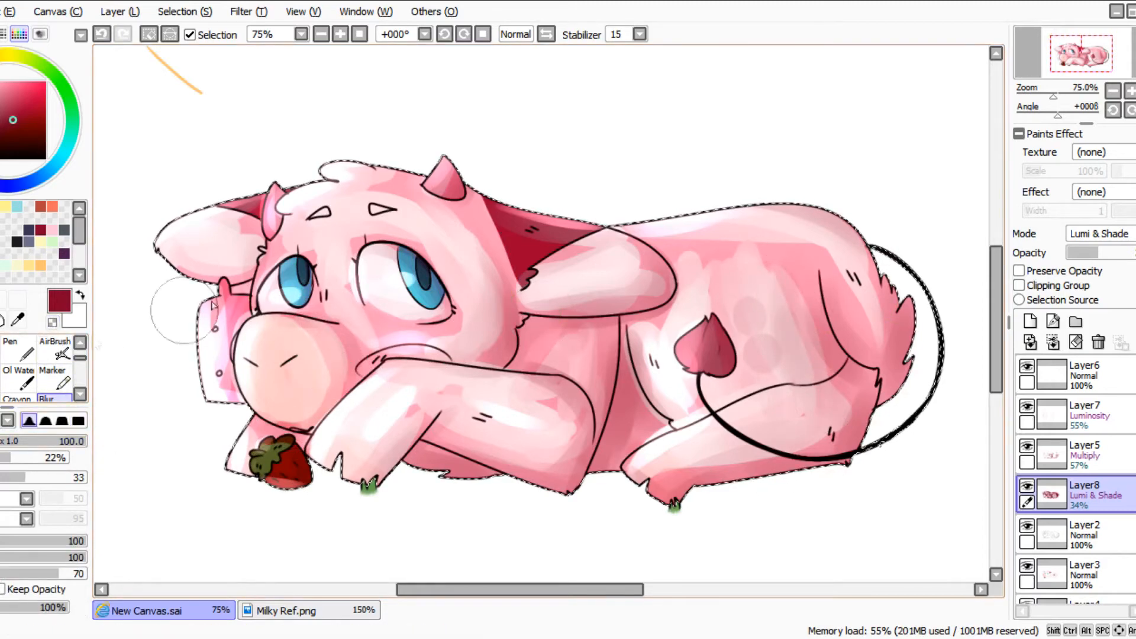
pyautogui.moveTo(193, 251)
pyautogui.mouseDown()
pyautogui.moveTo(172, 282)
pyautogui.moveTo(203, 286)
pyautogui.mouseUp()
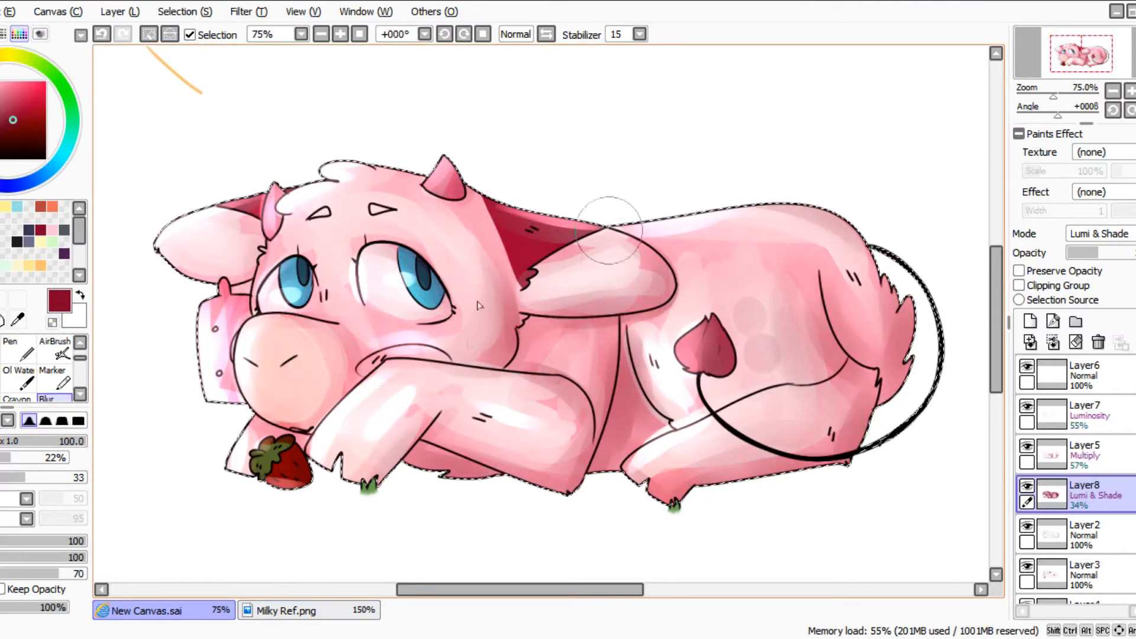
pyautogui.moveTo(1098, 253); pyautogui.dragTo(1094, 253)
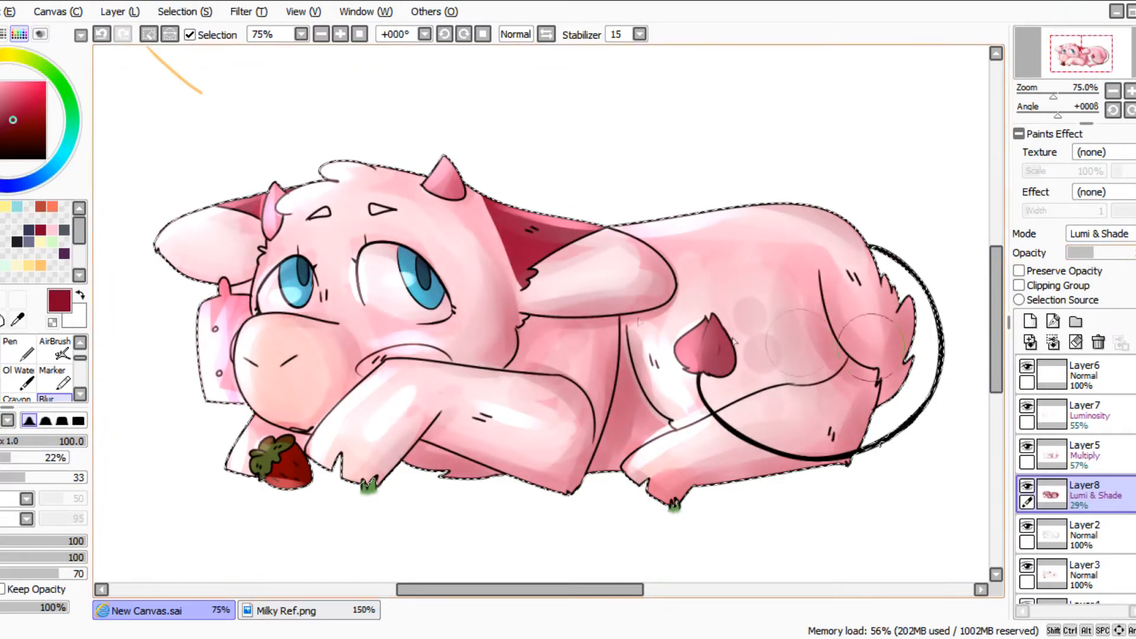
# Clear the cow selection and delete Layer6, which holds the sun sketch.
pyautogui.click(149, 34)
pyautogui.scroll(-2, 574, 268)
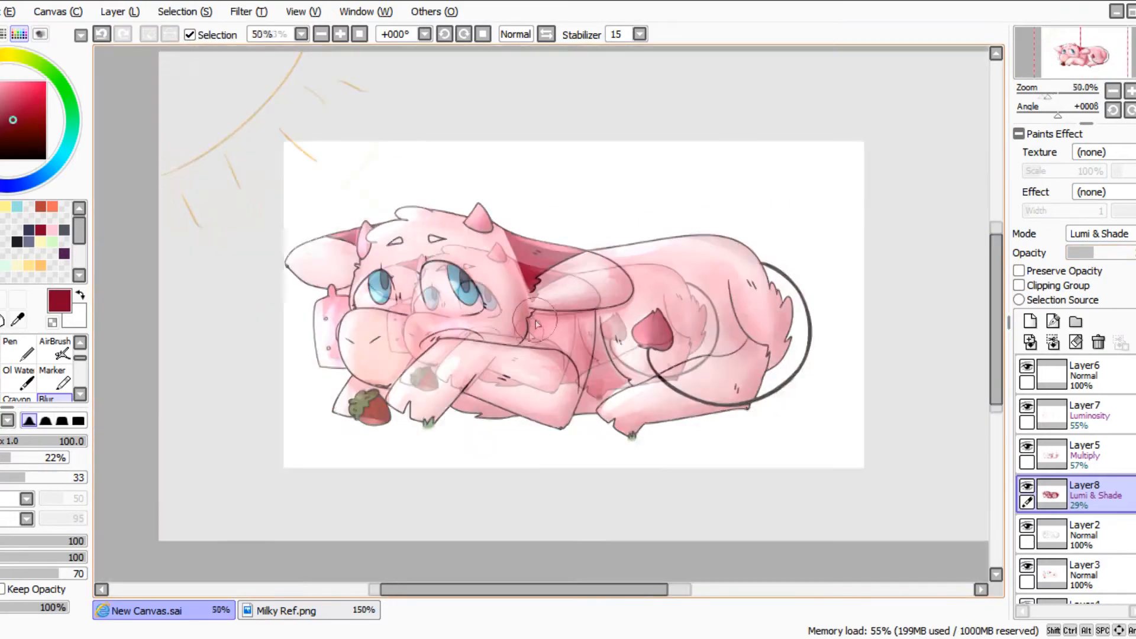
pyautogui.scroll(2, 504, 319)
pyautogui.click(1082, 376)
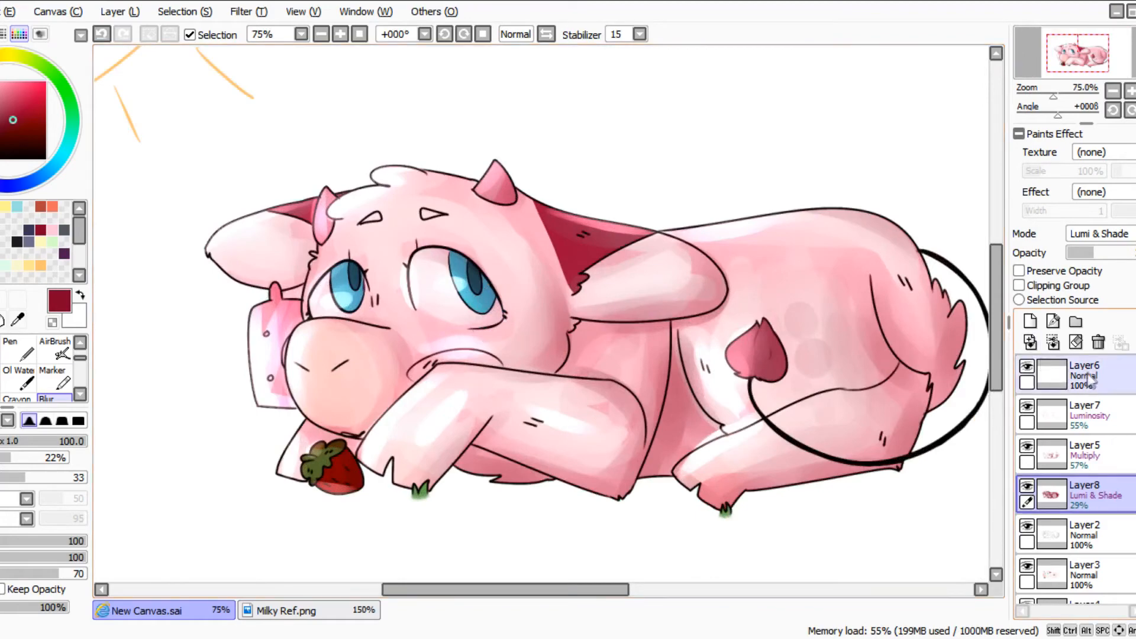
pyautogui.click(1097, 342)
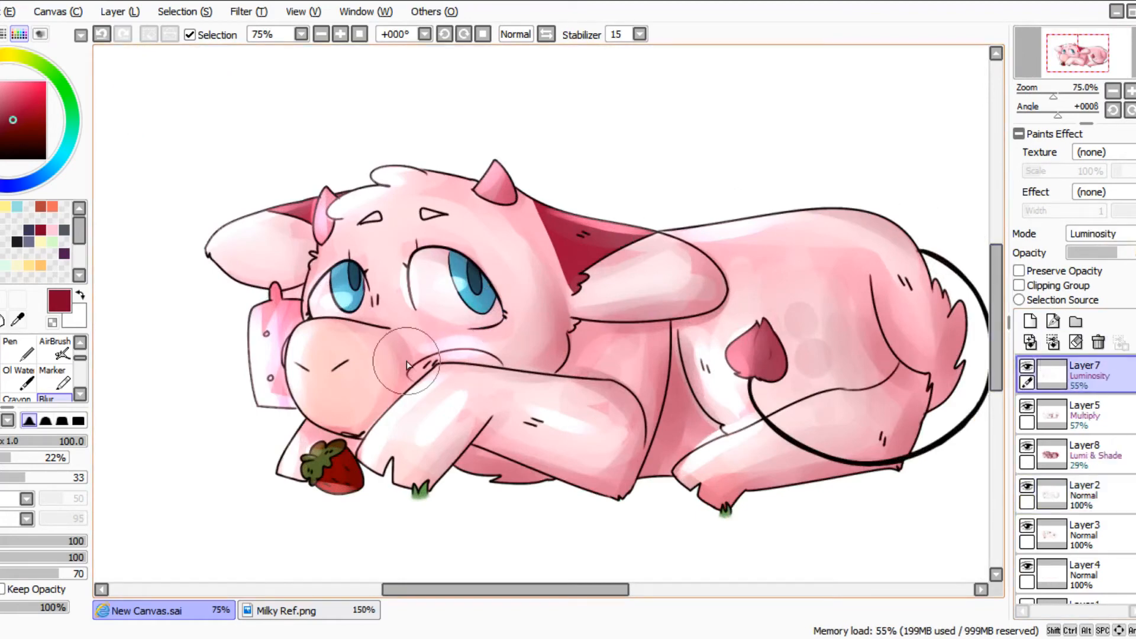
# Lock the transparency of the line art on Layer2 with Preserve Opacity and choose the Color brush in dark maroon.
pyautogui.click(1041, 495)
pyautogui.click(1027, 487)
pyautogui.click(1027, 487)
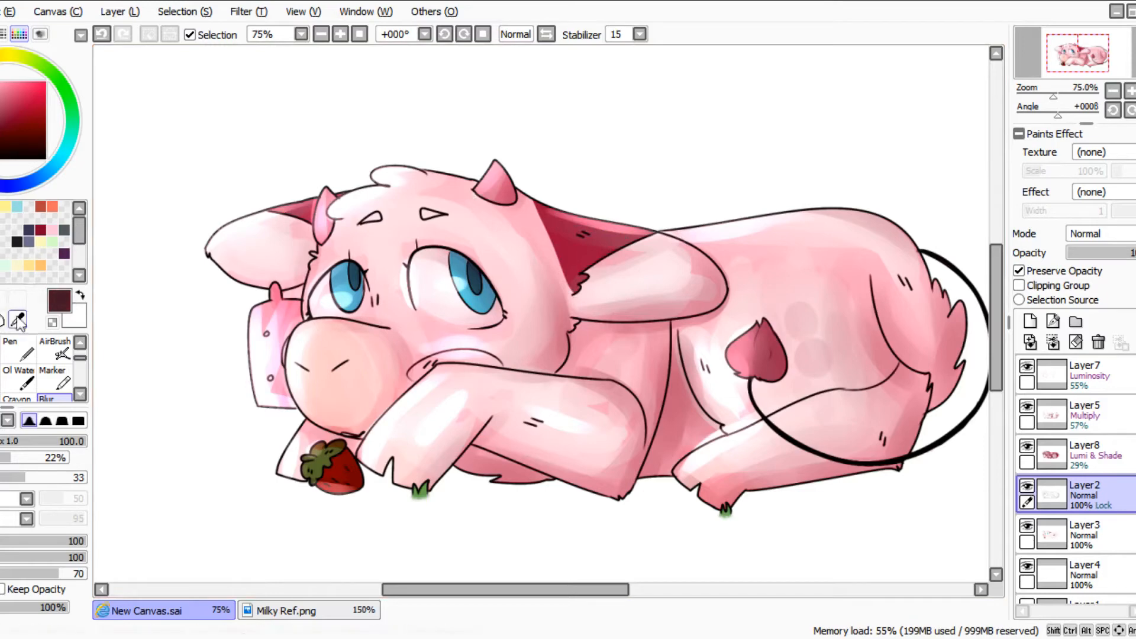
pyautogui.scroll(2, 82, 358)
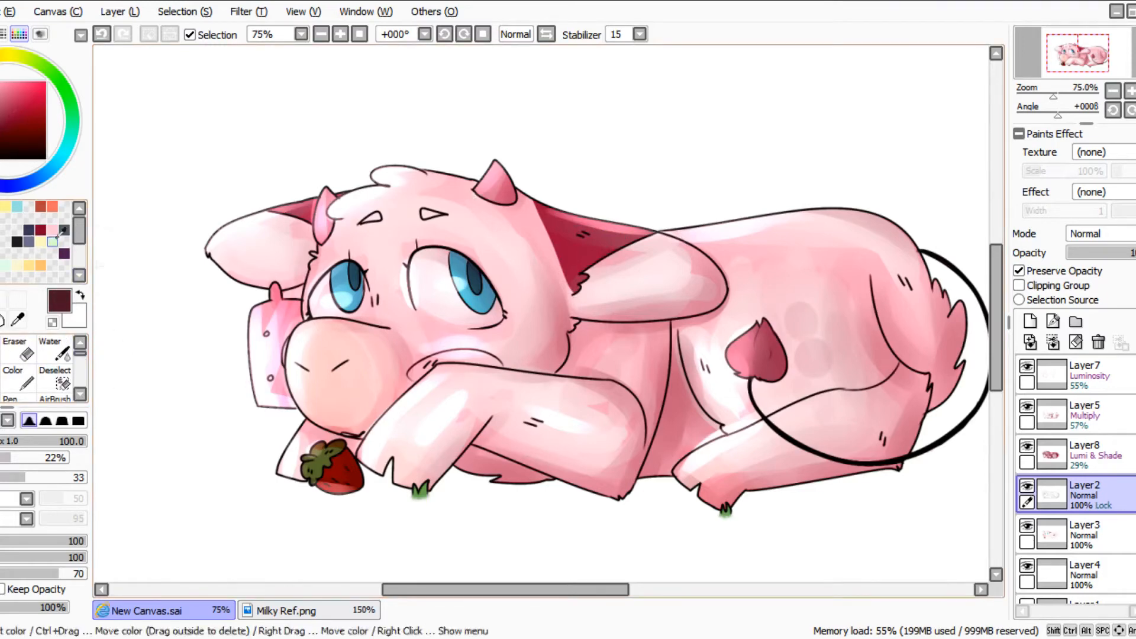
pyautogui.click(22, 384)
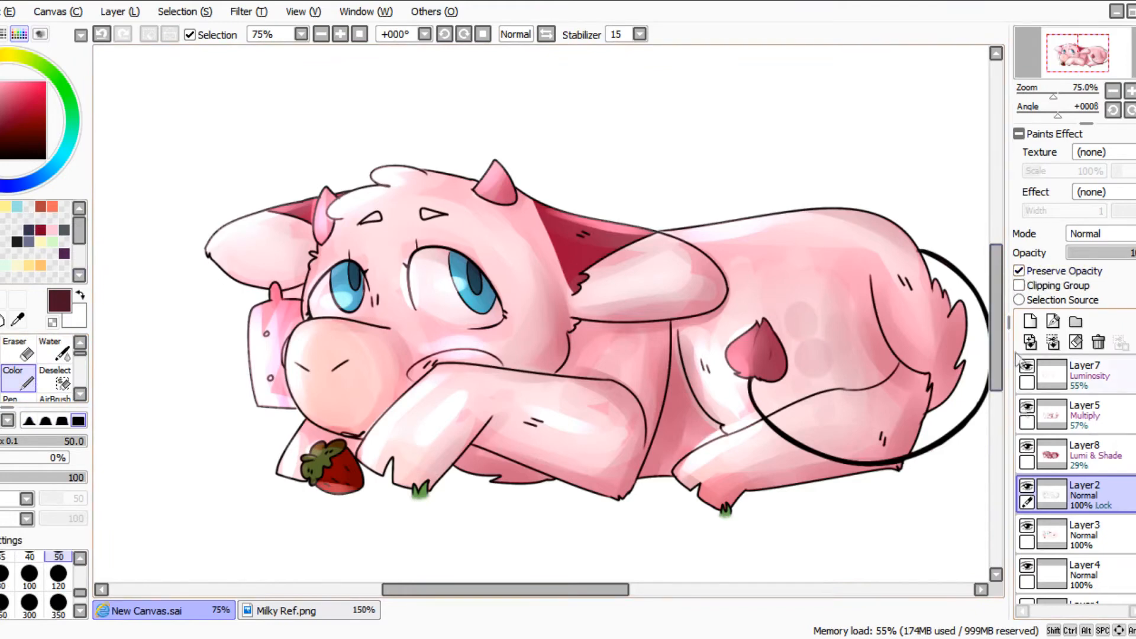
pyautogui.click(1026, 486)
pyautogui.click(1026, 487)
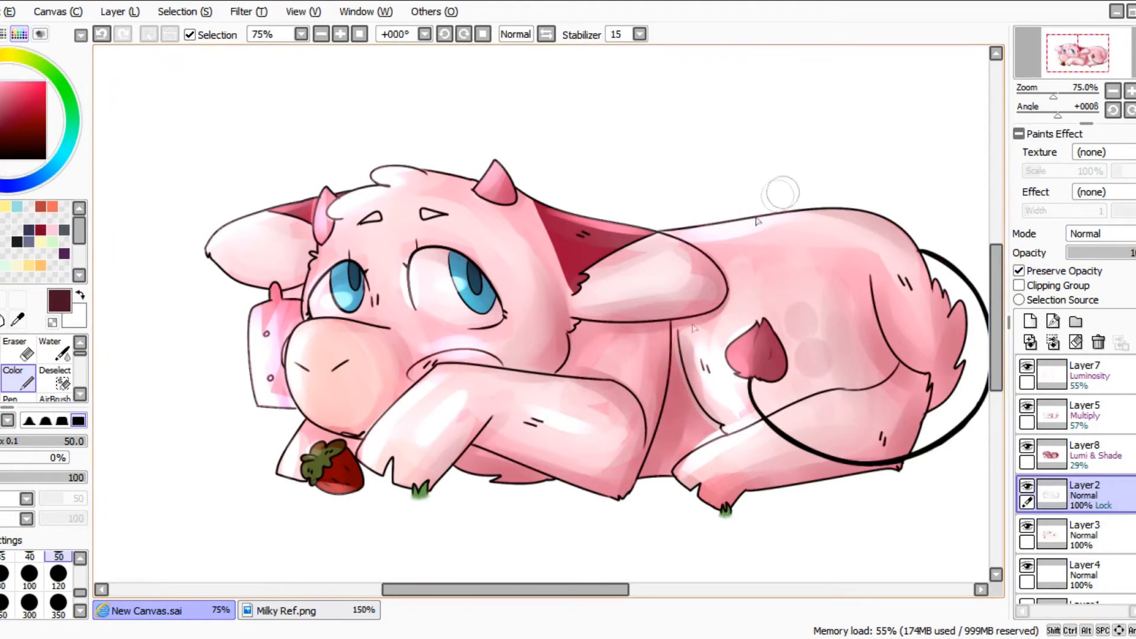
# Recolour all of the cow's line art dark maroon with the Color brush at size 500.
pyautogui.scroll(6, 625, 447)
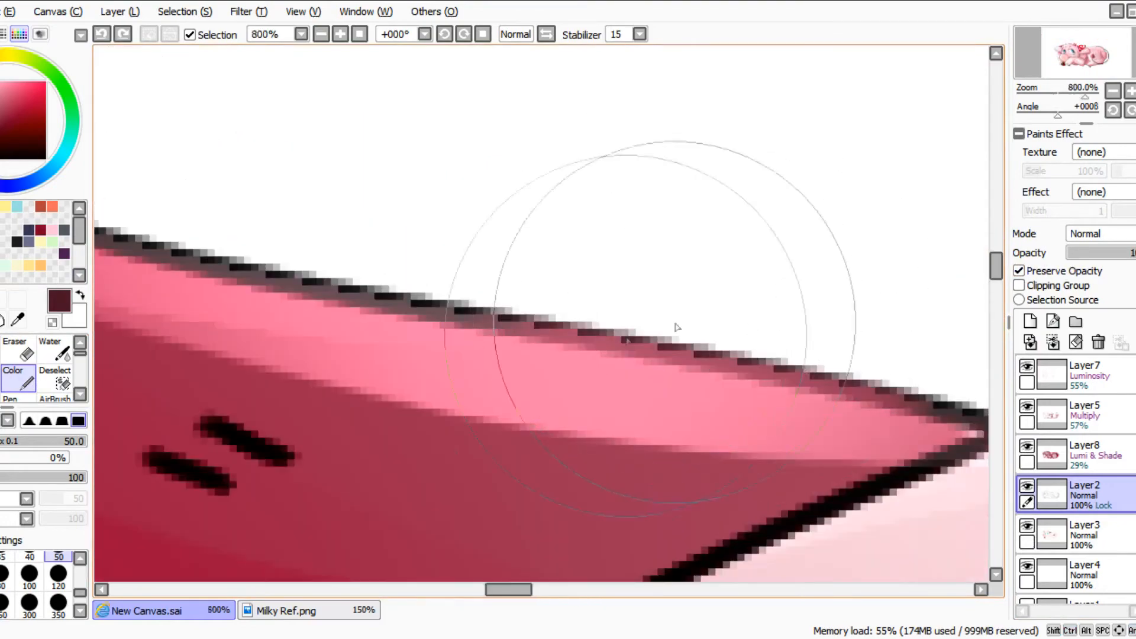
pyautogui.scroll(-3, 753, 324)
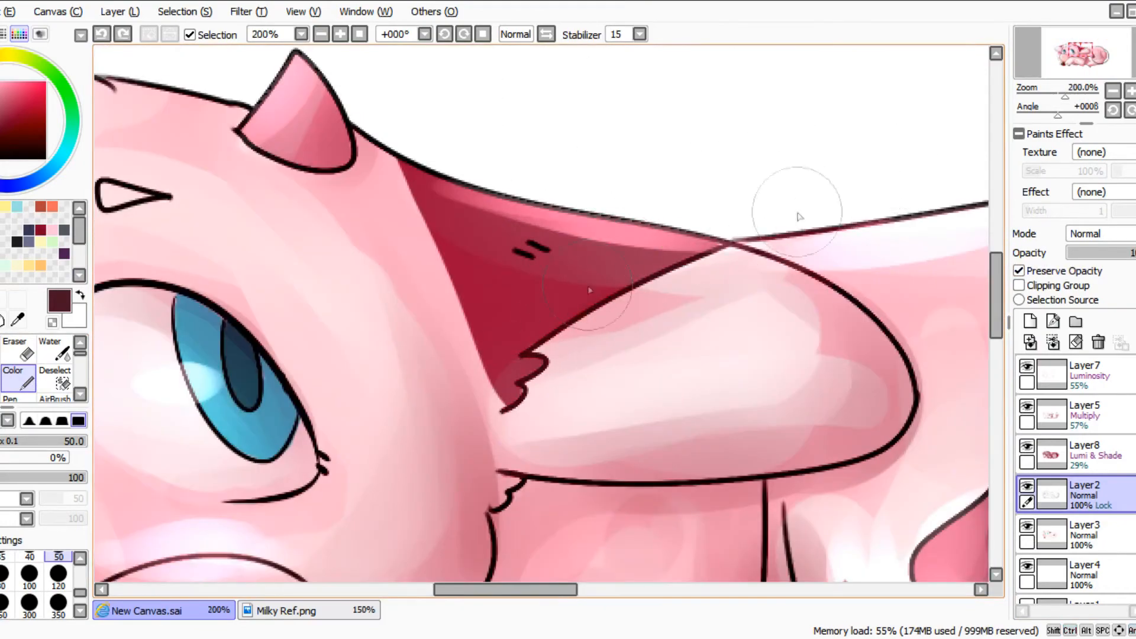
pyautogui.scroll(-4, 687, 140)
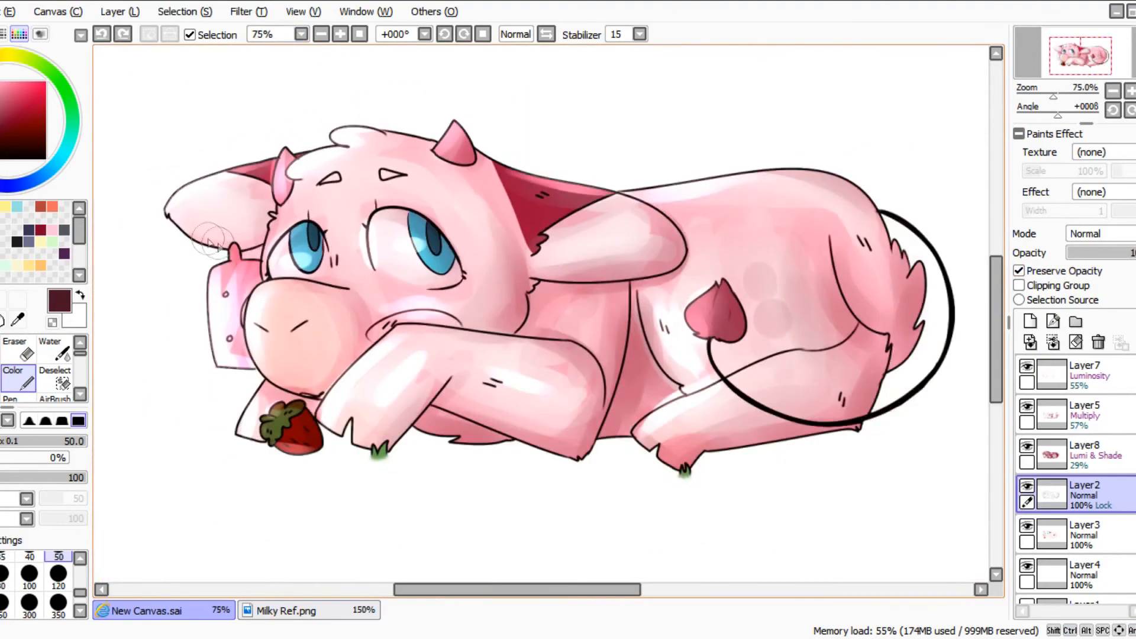
pyautogui.scroll(-1, 369, 200)
pyautogui.scroll(1, 369, 200)
pyautogui.click(80, 610)
pyautogui.click(4, 602)
pyautogui.moveTo(201, 296)
pyautogui.mouseDown()
pyautogui.moveTo(269, 301)
pyautogui.moveTo(479, 176)
pyautogui.moveTo(816, 248)
pyautogui.moveTo(857, 331)
pyautogui.mouseUp()
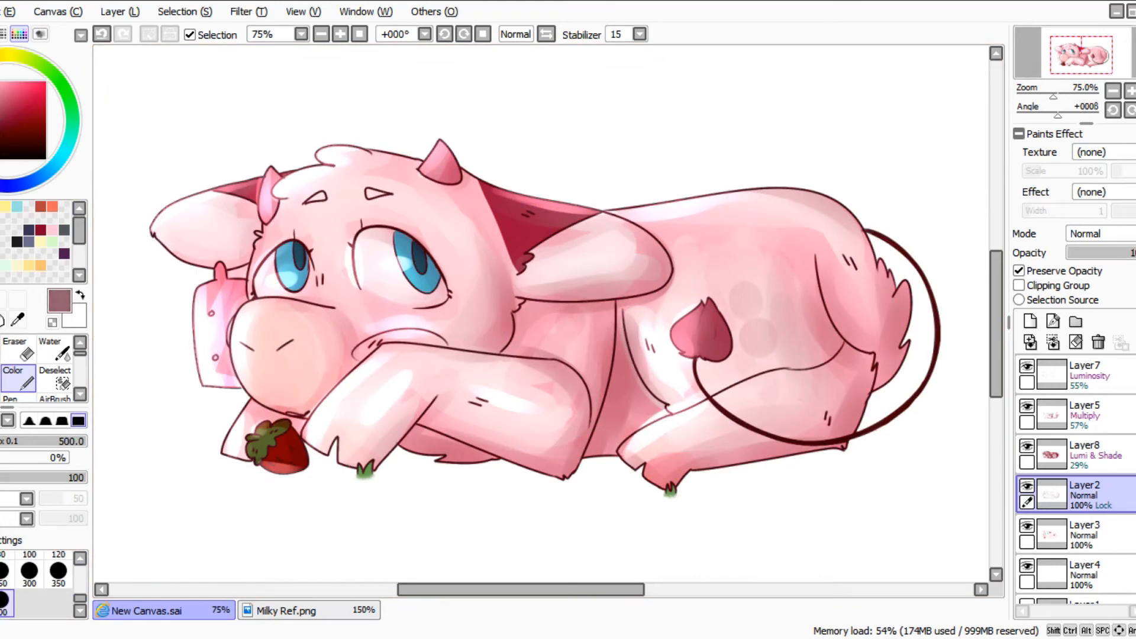
# Tint the outlines around the far ear, head and eyes dusty pink with the brush at size 120 and density 45.
pyautogui.moveTo(30, 477); pyautogui.dragTo(37, 478)
pyautogui.click(58, 571)
pyautogui.moveTo(170, 222)
pyautogui.mouseDown()
pyautogui.moveTo(349, 144)
pyautogui.moveTo(394, 152)
pyautogui.moveTo(267, 256)
pyautogui.moveTo(296, 272)
pyautogui.moveTo(196, 316)
pyautogui.moveTo(300, 395)
pyautogui.moveTo(324, 431)
pyautogui.moveTo(447, 358)
pyautogui.mouseUp()
pyautogui.moveTo(402, 182)
pyautogui.mouseDown()
pyautogui.moveTo(471, 160)
pyautogui.moveTo(528, 196)
pyautogui.mouseUp()
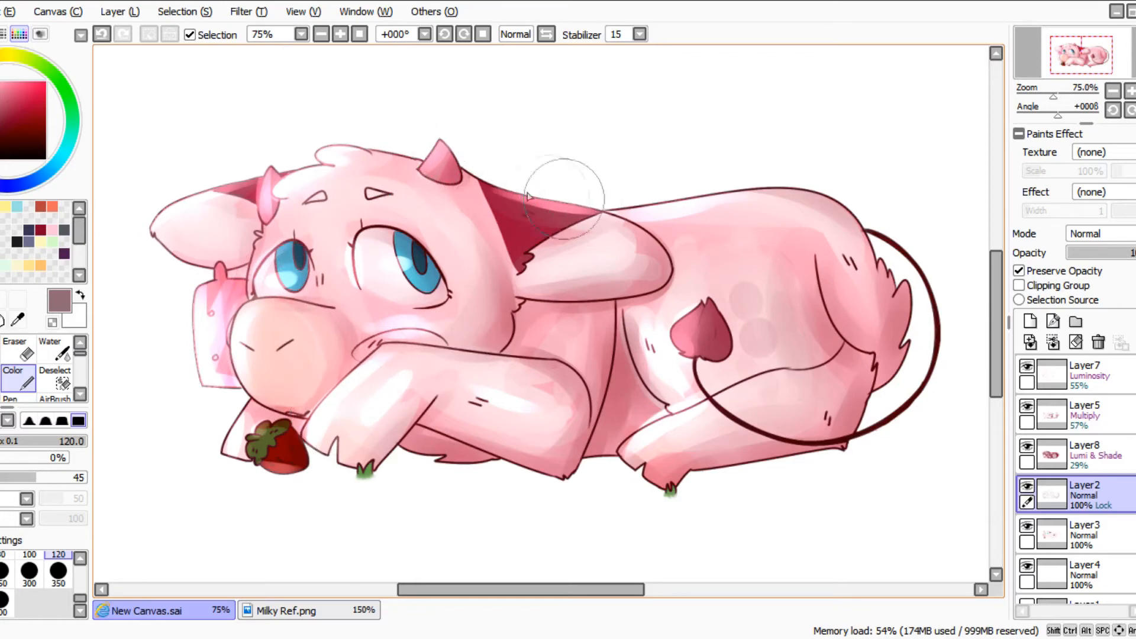
pyautogui.moveTo(340, 270)
pyautogui.mouseDown()
pyautogui.moveTo(359, 284)
pyautogui.moveTo(369, 210)
pyautogui.mouseUp()
pyautogui.moveTo(634, 442); pyautogui.dragTo(689, 428)
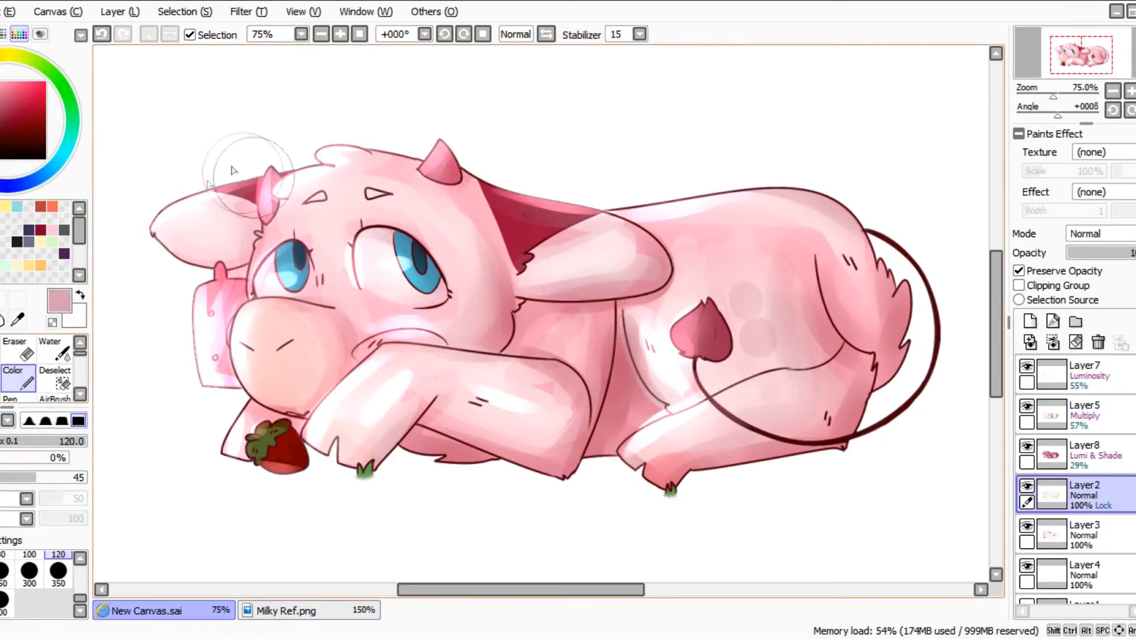
# Lighten the outlines around the snout, strawberry, front hoof, near ear and tail tuft with light pink.
pyautogui.moveTo(295, 332)
pyautogui.mouseDown()
pyautogui.moveTo(253, 363)
pyautogui.moveTo(228, 469)
pyautogui.mouseUp()
pyautogui.moveTo(341, 418)
pyautogui.mouseDown()
pyautogui.moveTo(373, 370)
pyautogui.moveTo(377, 447)
pyautogui.mouseUp()
pyautogui.moveTo(621, 361)
pyautogui.mouseDown()
pyautogui.moveTo(584, 418)
pyautogui.moveTo(603, 284)
pyautogui.mouseUp()
pyautogui.moveTo(507, 193); pyautogui.dragTo(657, 208)
pyautogui.moveTo(626, 290)
pyautogui.mouseDown()
pyautogui.moveTo(615, 349)
pyautogui.moveTo(658, 366)
pyautogui.moveTo(686, 315)
pyautogui.moveTo(669, 338)
pyautogui.mouseUp()
# Retouch the outlines around the hind hoof, chest and larger eye with dark red.
pyautogui.moveTo(627, 463); pyautogui.dragTo(618, 485)
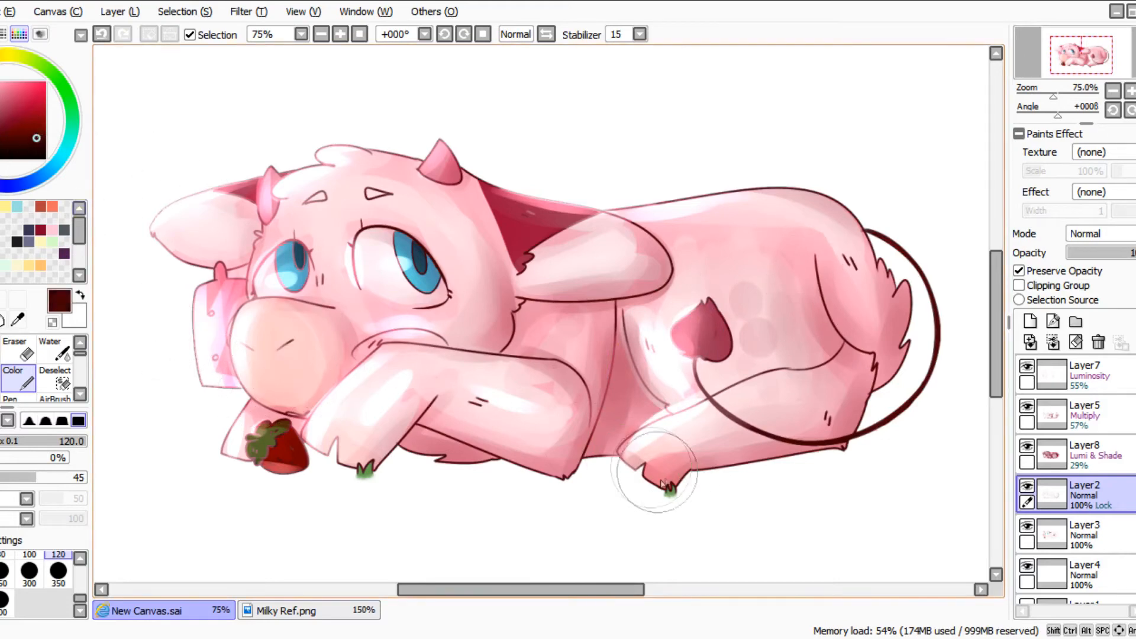
pyautogui.moveTo(591, 441)
pyautogui.mouseDown()
pyautogui.moveTo(624, 331)
pyautogui.moveTo(628, 367)
pyautogui.mouseUp()
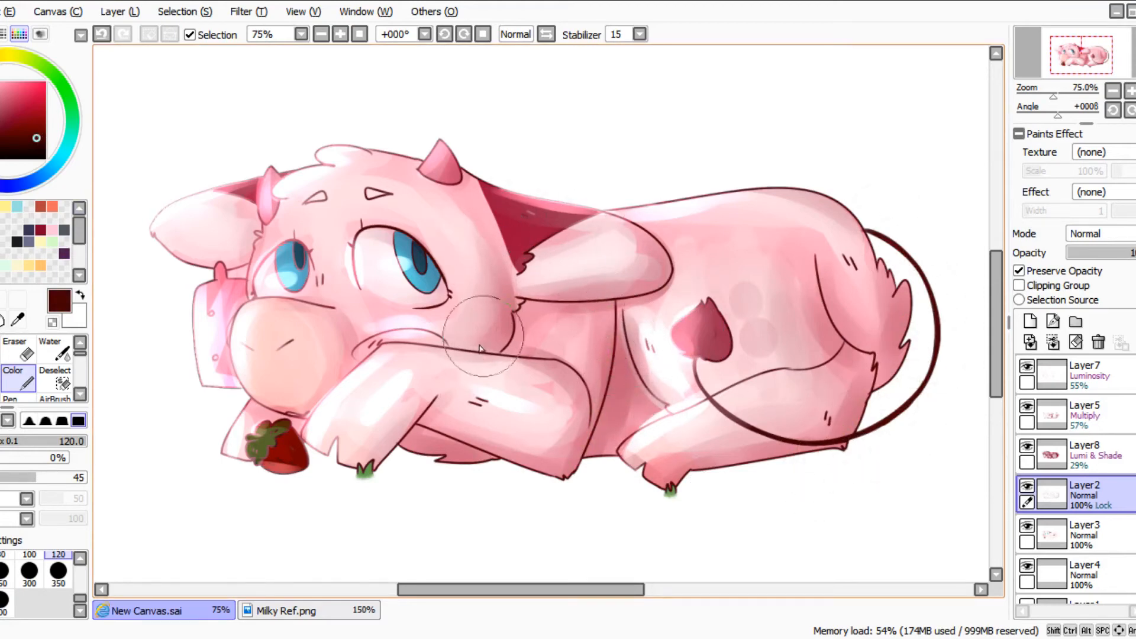
pyautogui.moveTo(444, 263); pyautogui.dragTo(430, 281)
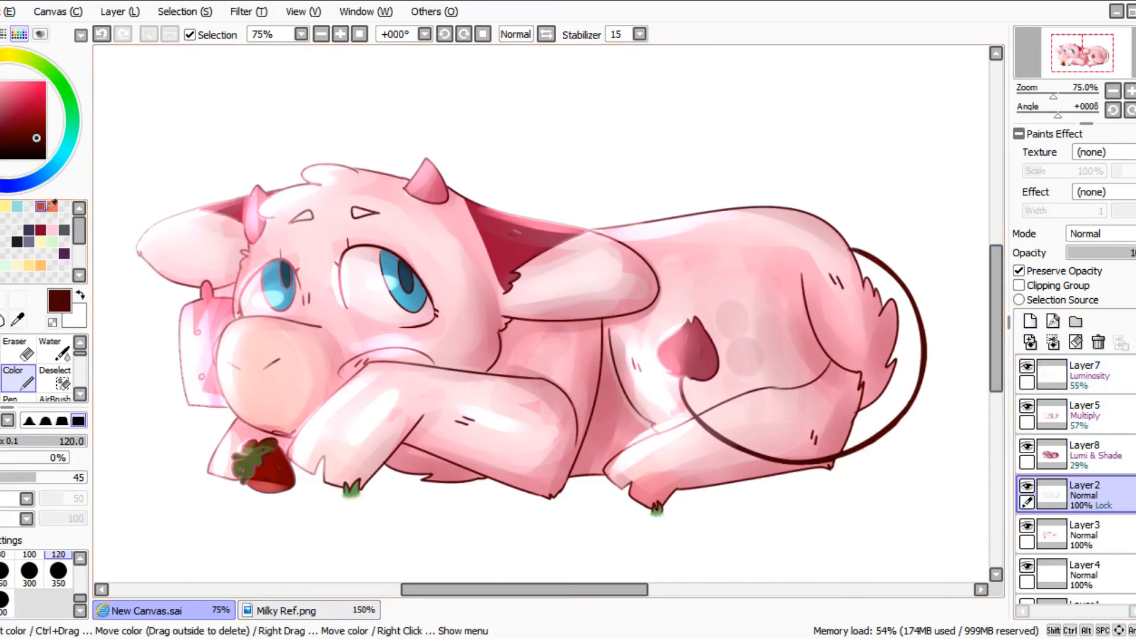
# Sample blue from the larger iris and faintly tint parts of the body outline with the brush at density 24.
pyautogui.keyDown('alt'); pyautogui.click(403, 281); pyautogui.keyUp('alt')
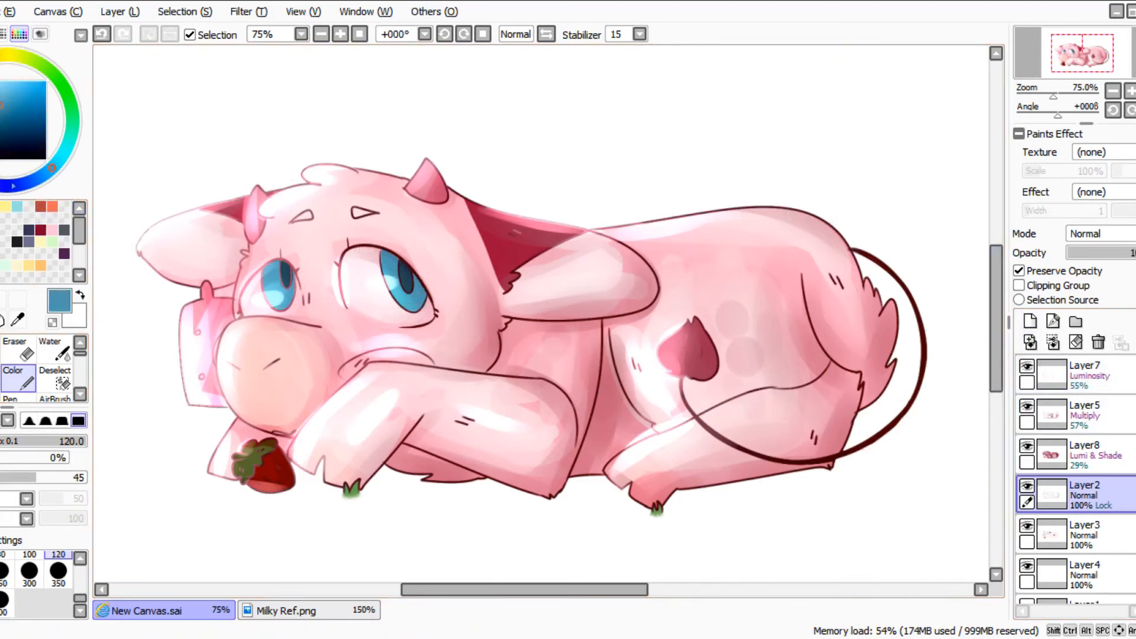
pyautogui.click(17, 477)
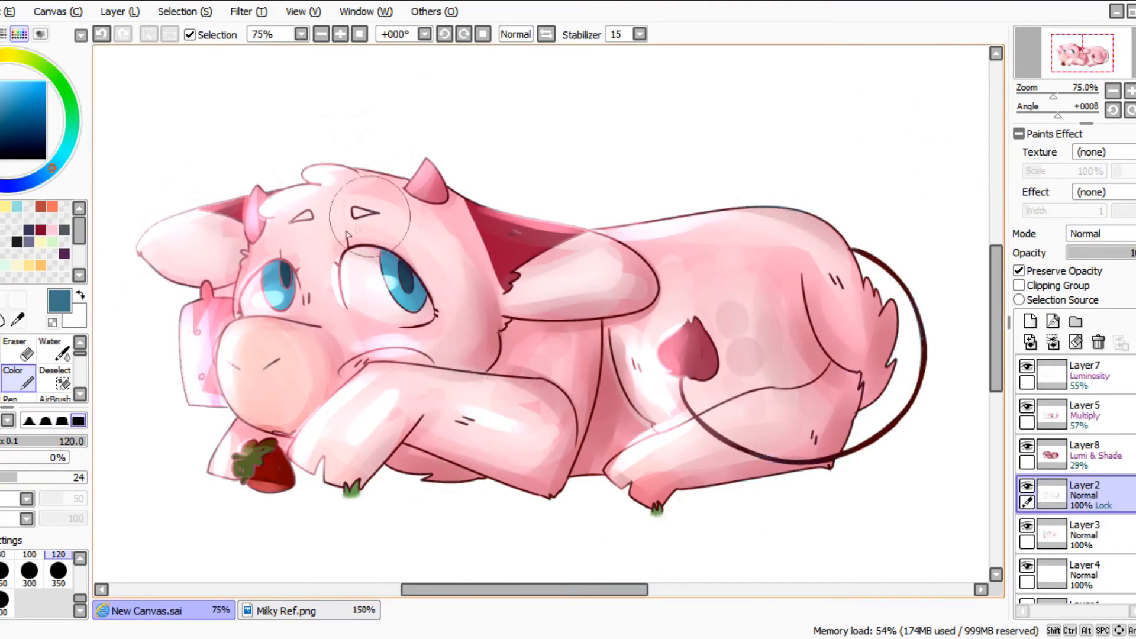
pyautogui.hotkey('ctrl', 'z')
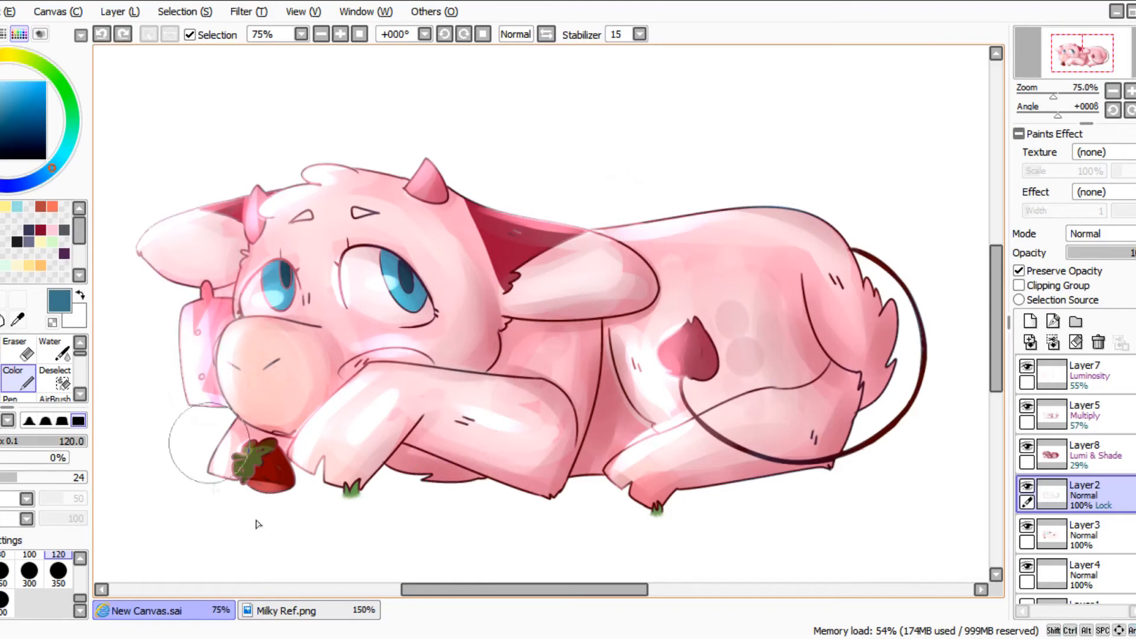
pyautogui.click(204, 348)
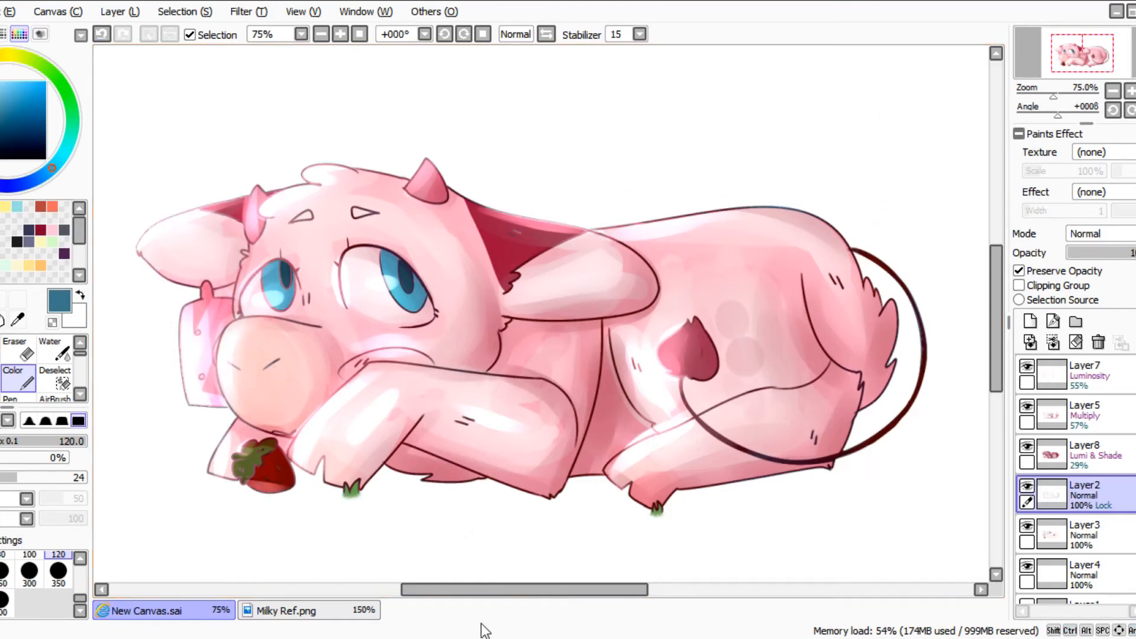
pyautogui.scroll(-2, 616, 532)
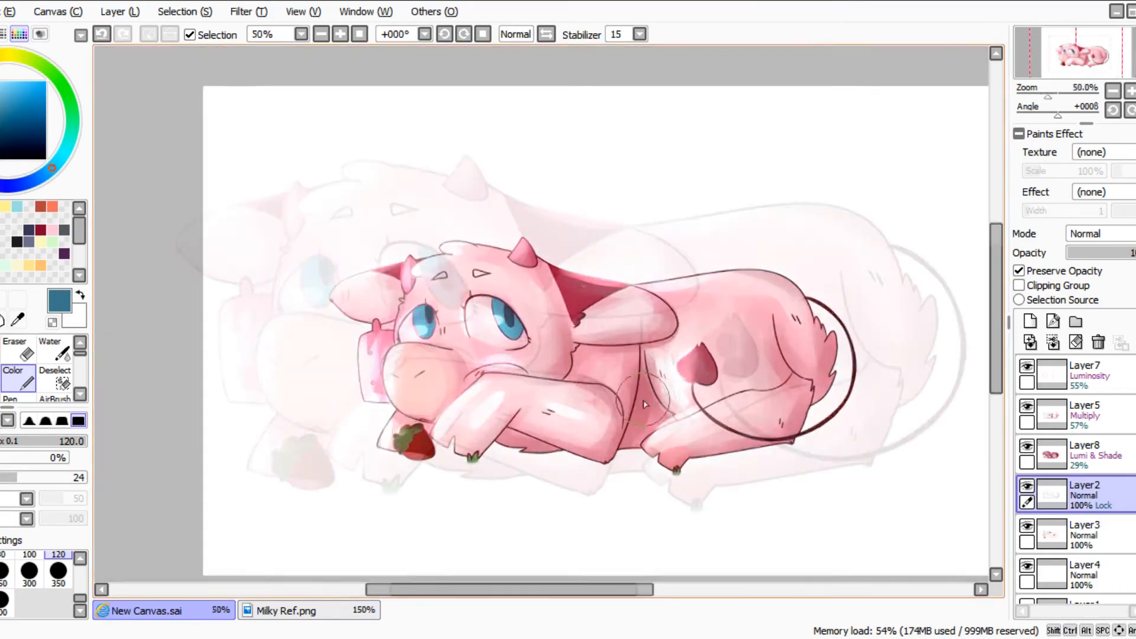
pyautogui.scroll(1, 645, 404)
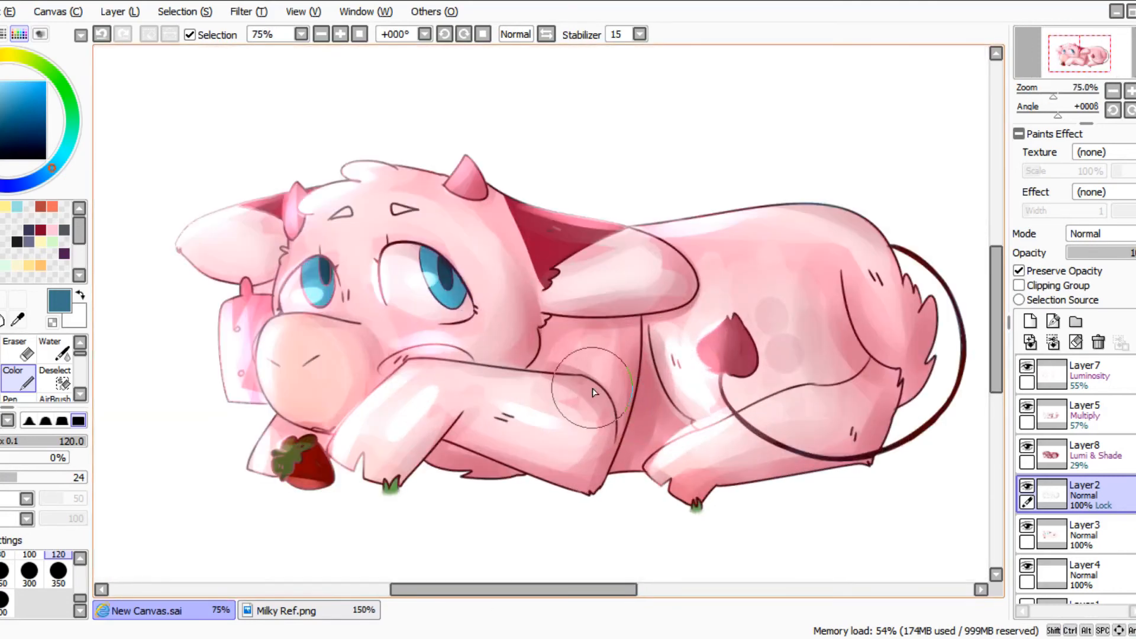
# Recolour the outlines of both eyes dark navy, using the brush at size 50 and density 100.
pyautogui.scroll(1, 518, 451)
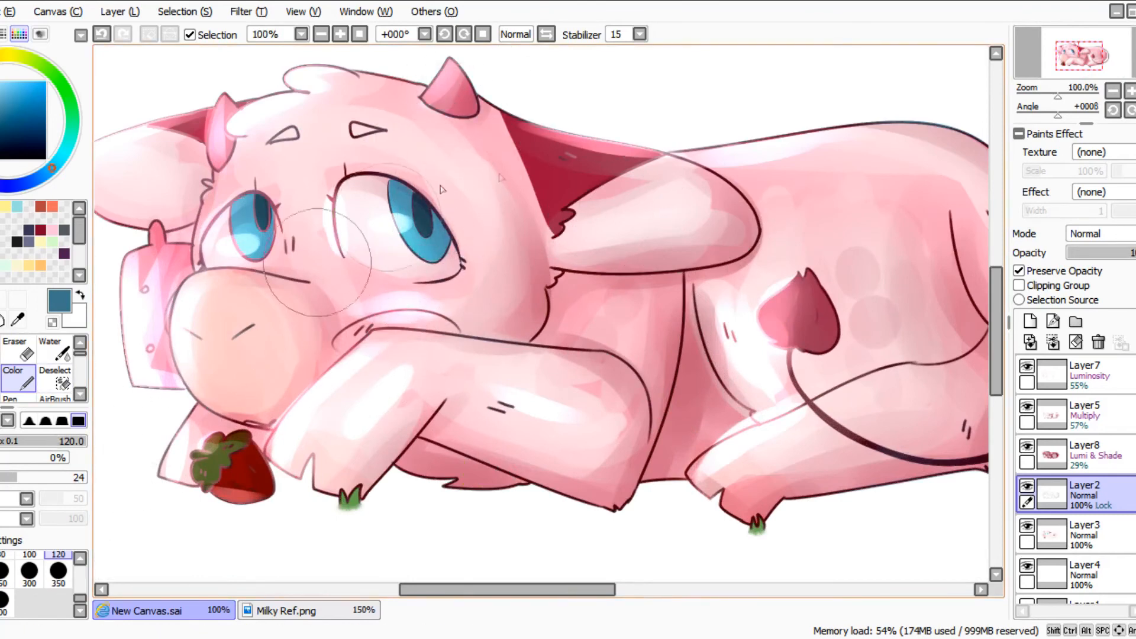
pyautogui.press('[')
pyautogui.press('[')
pyautogui.press('[')
pyautogui.press('[')
pyautogui.press('[')
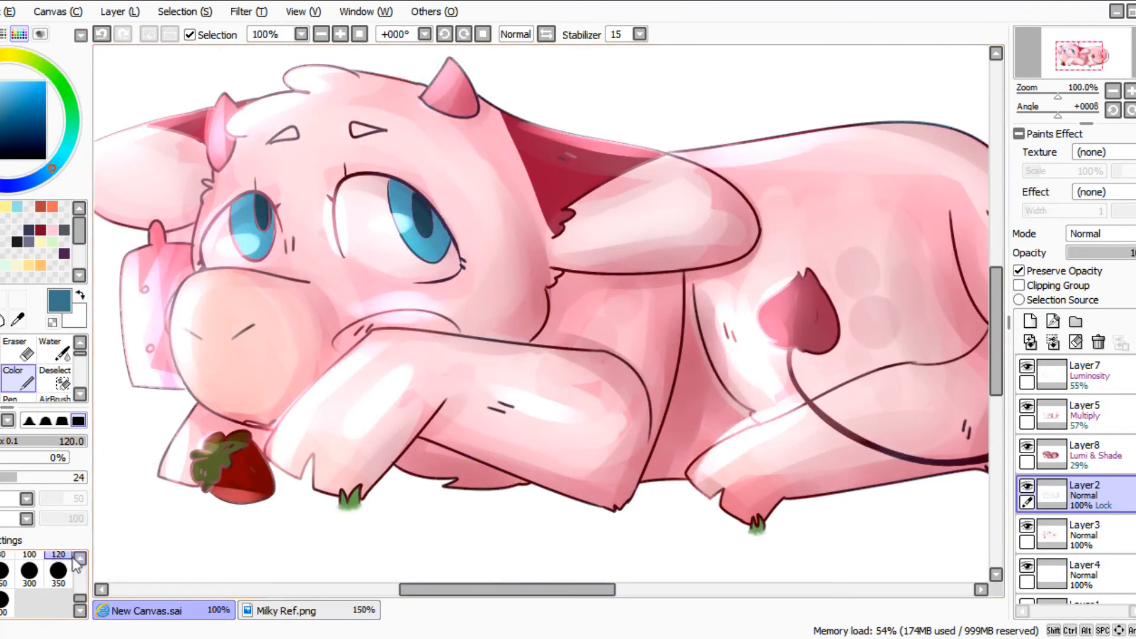
pyautogui.keyDown('alt'); pyautogui.click(424, 218); pyautogui.keyUp('alt')
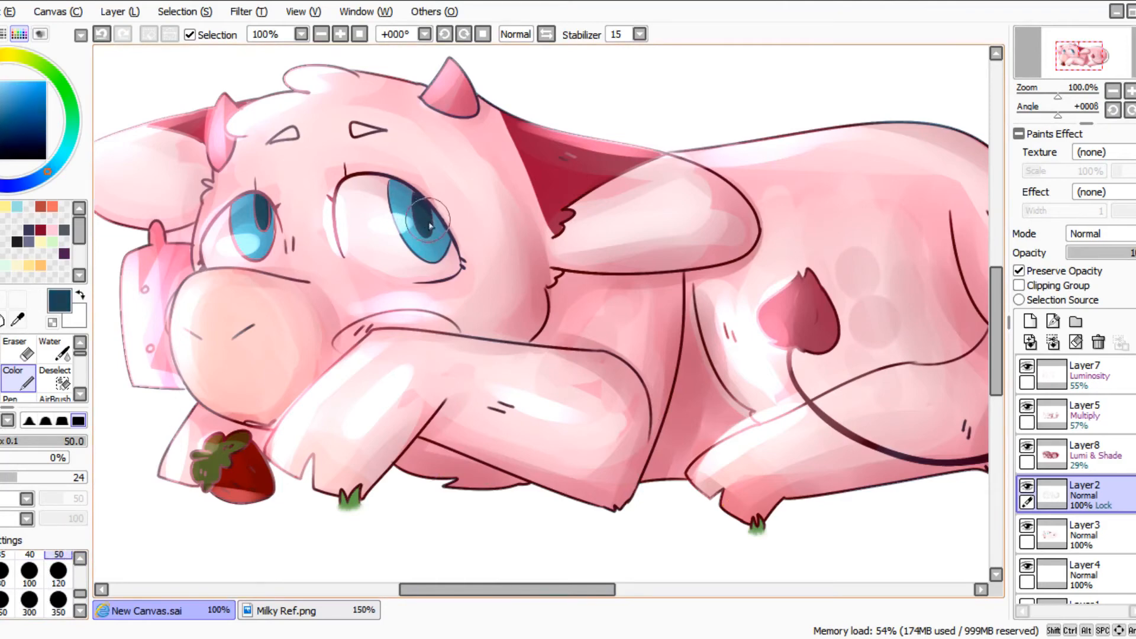
pyautogui.click(9, 151)
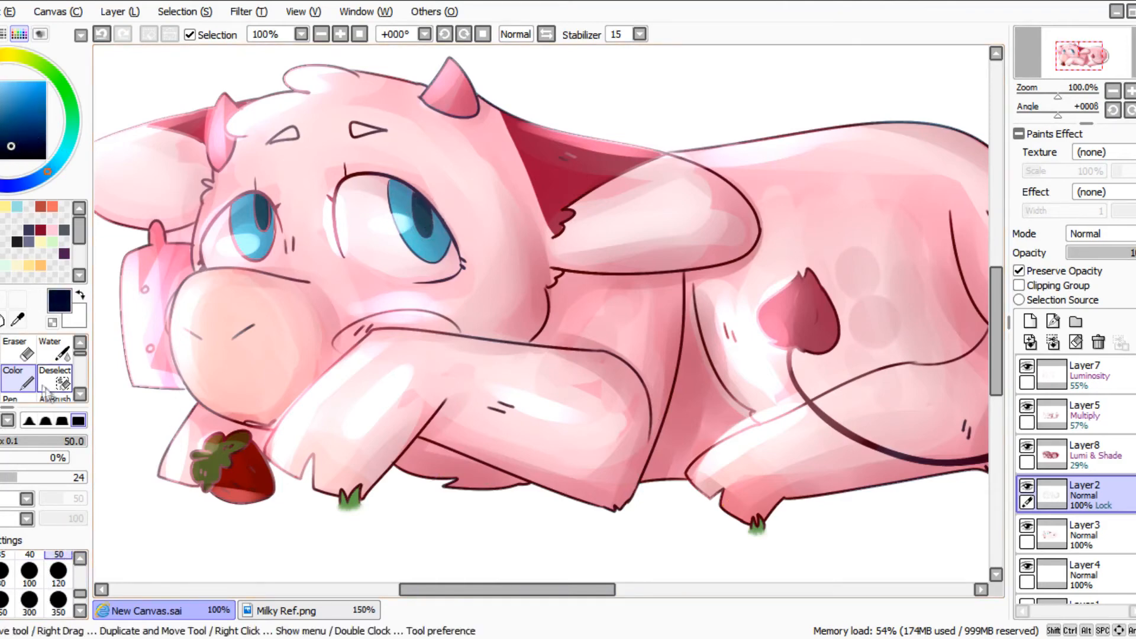
pyautogui.moveTo(69, 482); pyautogui.dragTo(87, 478)
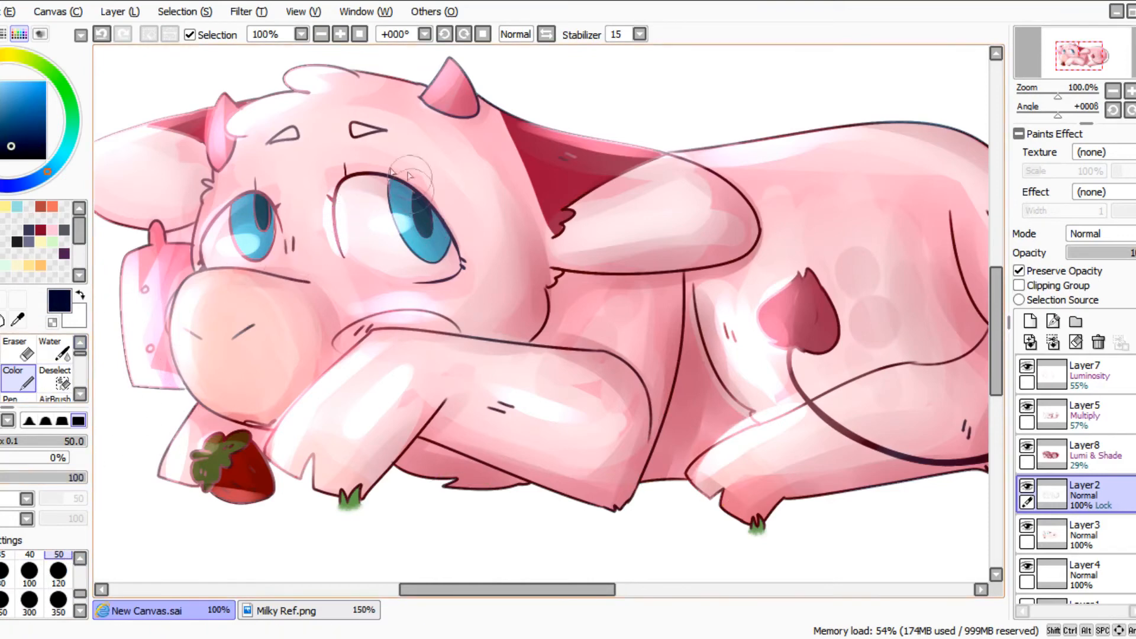
pyautogui.moveTo(434, 191)
pyautogui.mouseDown()
pyautogui.moveTo(464, 264)
pyautogui.moveTo(418, 278)
pyautogui.mouseUp()
pyautogui.moveTo(278, 204); pyautogui.dragTo(283, 254)
pyautogui.moveTo(222, 213); pyautogui.dragTo(278, 201)
pyautogui.moveTo(264, 260); pyautogui.dragTo(248, 222)
# Sample blue from the smaller iris and tint the inner outline of the larger eye with the brush at density 52.
pyautogui.keyDown('alt'); pyautogui.click(247, 223); pyautogui.keyUp('alt')
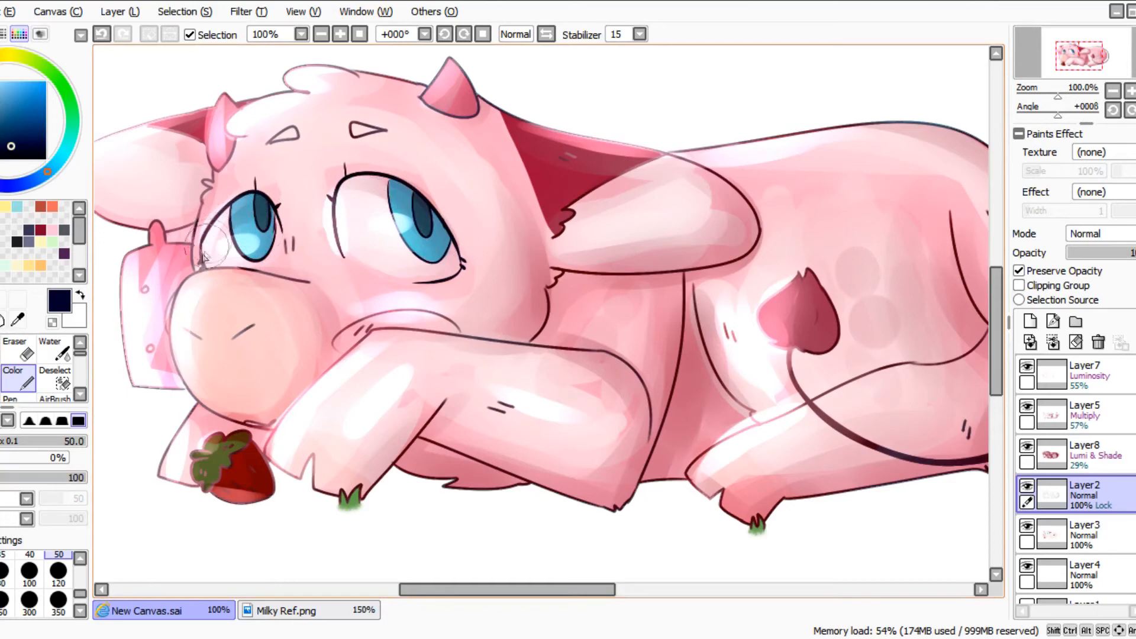
pyautogui.moveTo(360, 192); pyautogui.dragTo(334, 247)
pyautogui.moveTo(352, 165); pyautogui.dragTo(331, 274)
pyautogui.hotkey('ctrl', 'z')
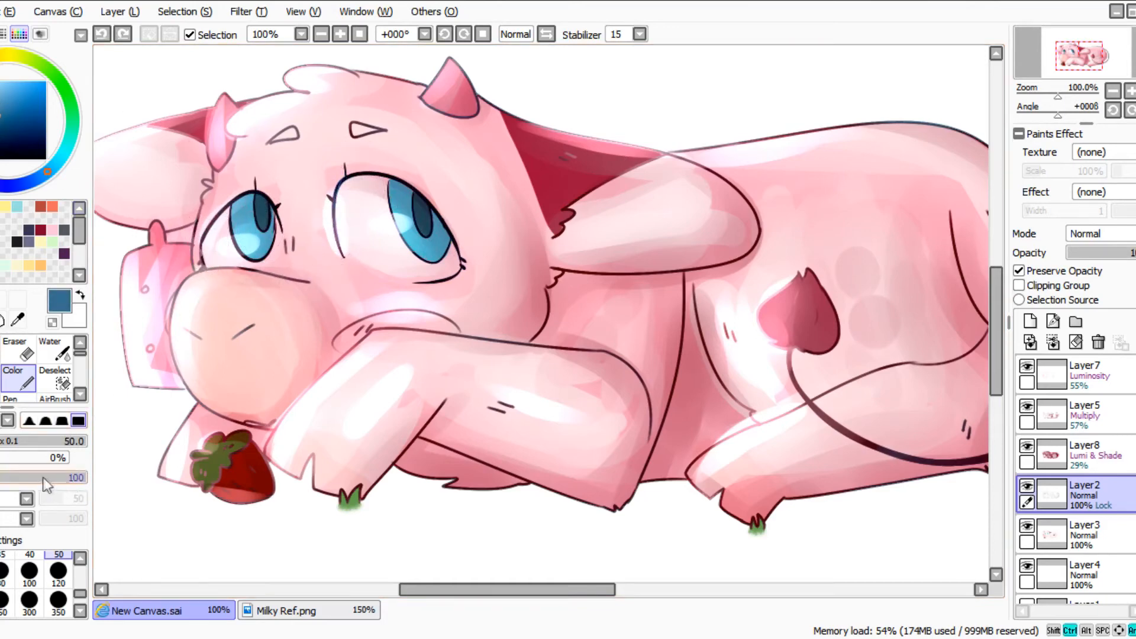
pyautogui.moveTo(348, 174)
pyautogui.mouseDown()
pyautogui.moveTo(342, 248)
pyautogui.moveTo(349, 213)
pyautogui.mouseUp()
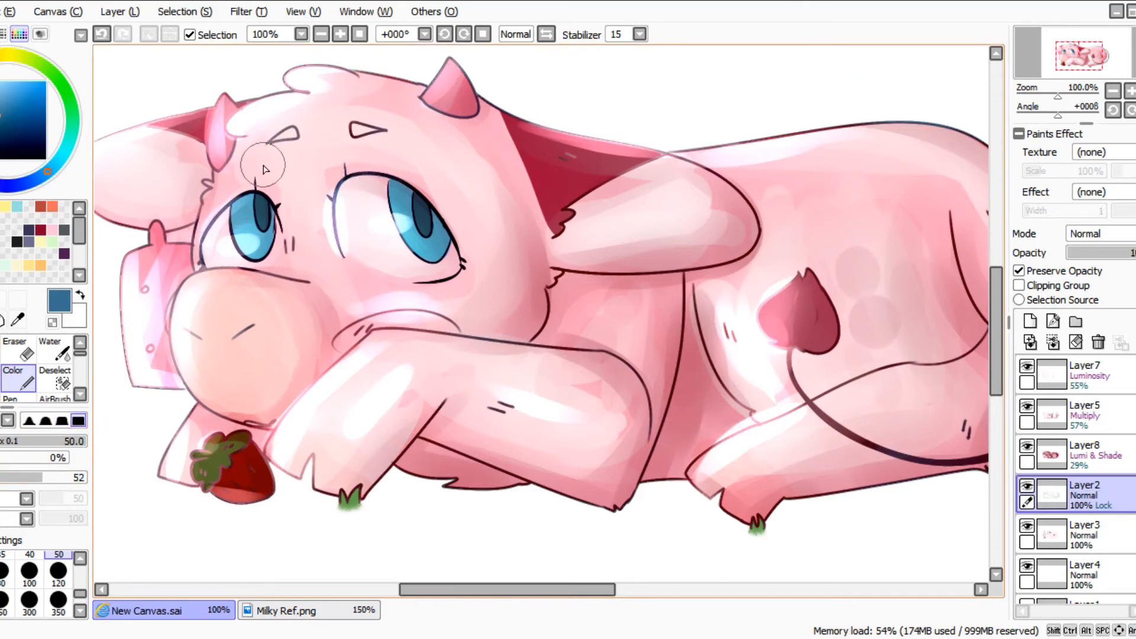
# Add a new layer above Layer7, at the top of the layer stack.
pyautogui.scroll(-1, 346, 208)
pyautogui.scroll(-1, 346, 208)
pyautogui.scroll(2, 349, 204)
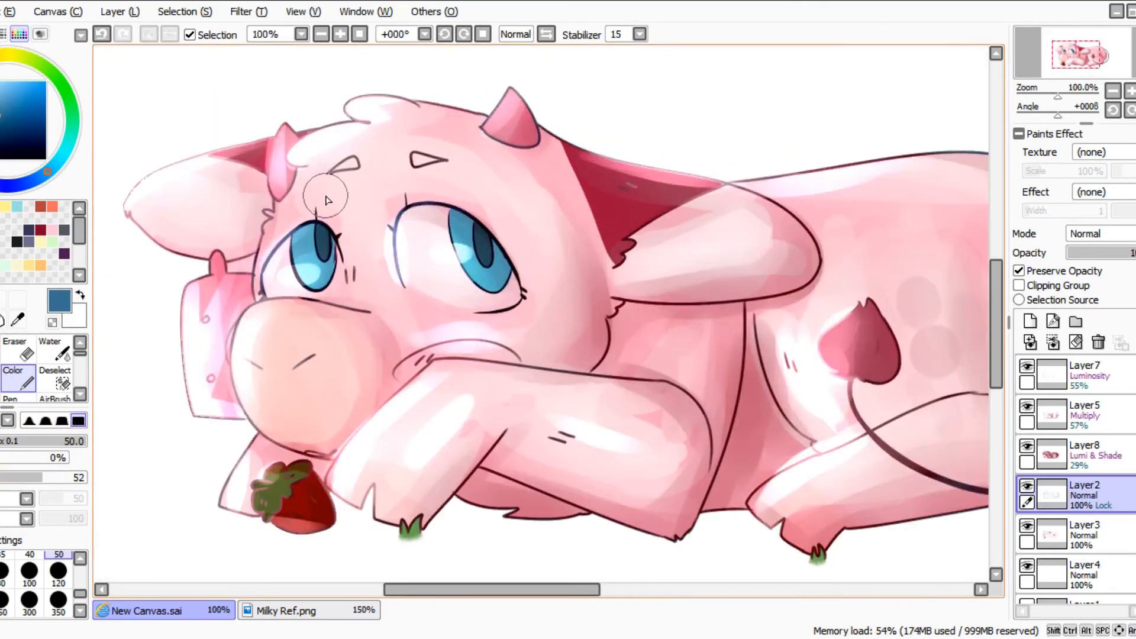
pyautogui.scroll(-1, 399, 190)
pyautogui.scroll(2, 399, 191)
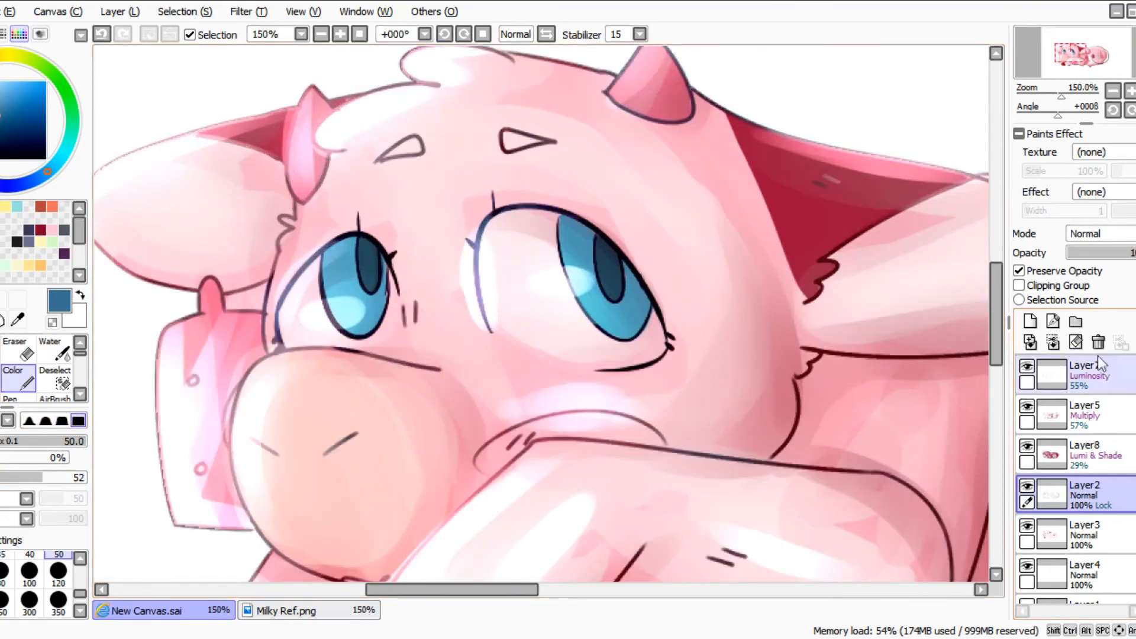
pyautogui.click(1053, 374)
pyautogui.click(1029, 321)
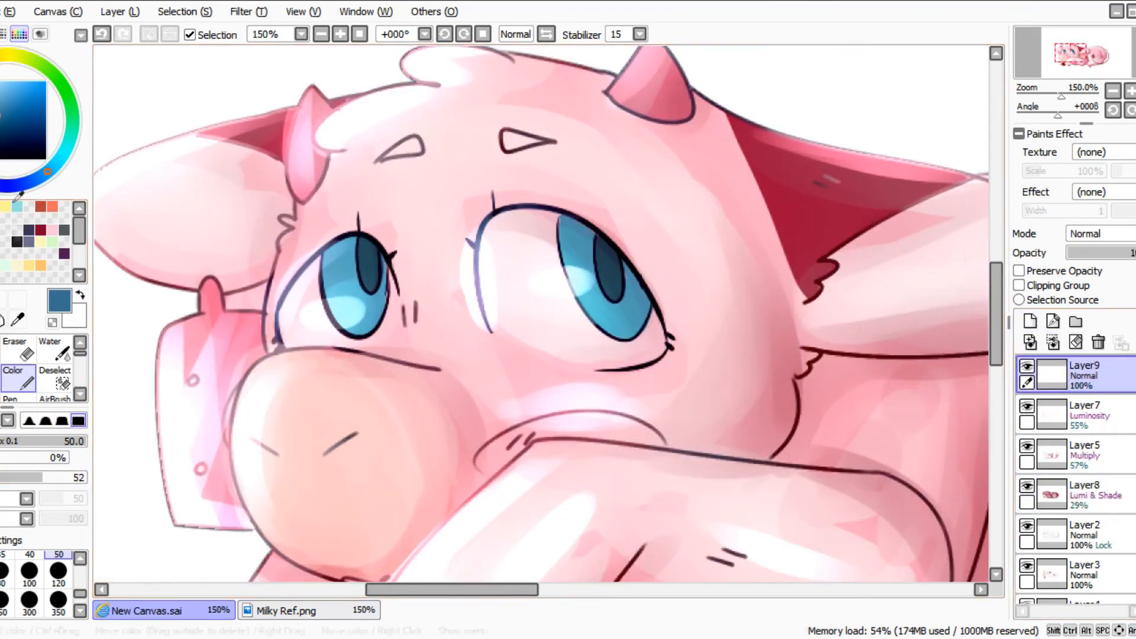
# Paint a round green dab over the lower half of each iris with the brush at size 50.
pyautogui.click(68, 145)
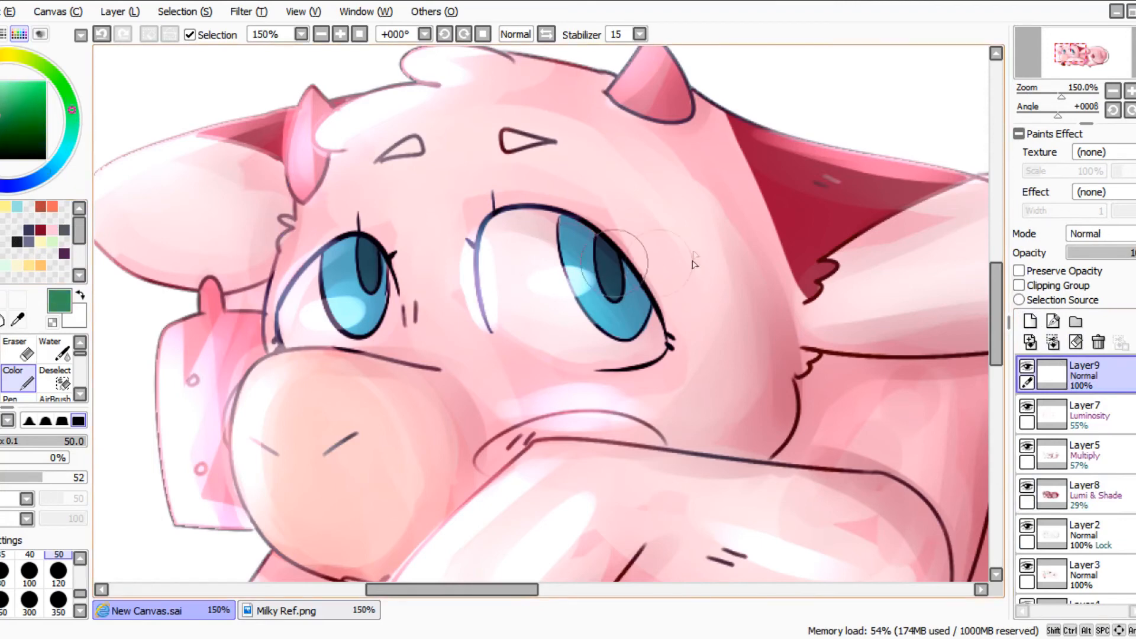
pyautogui.click(58, 163)
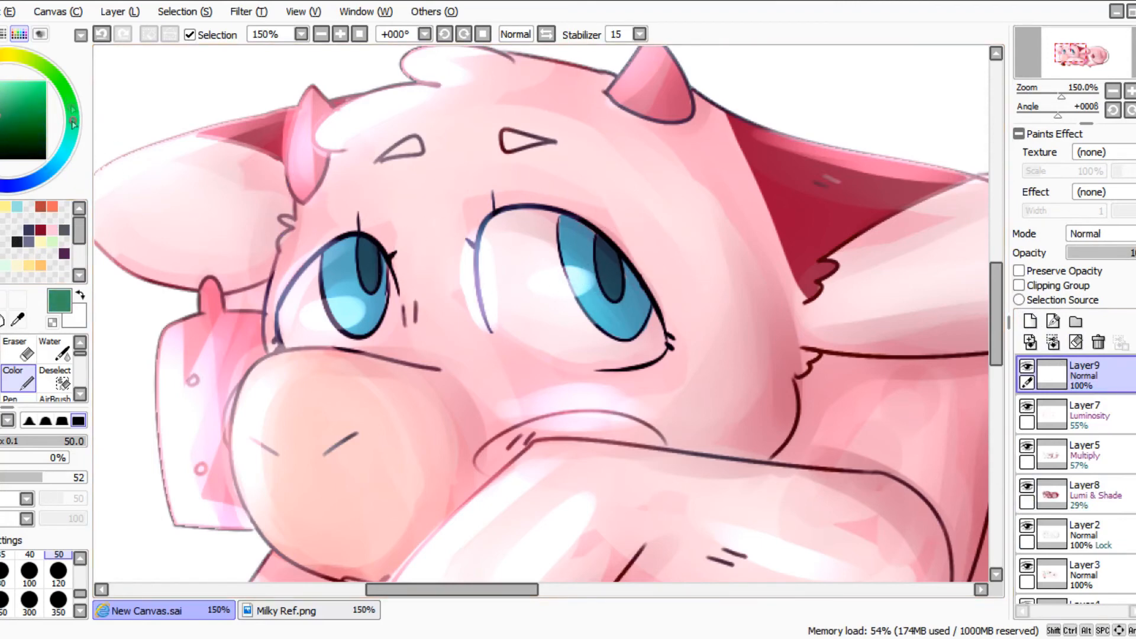
pyautogui.moveTo(57, 79)
pyautogui.mouseDown()
pyautogui.moveTo(0, 92)
pyautogui.moveTo(0, 142)
pyautogui.mouseUp()
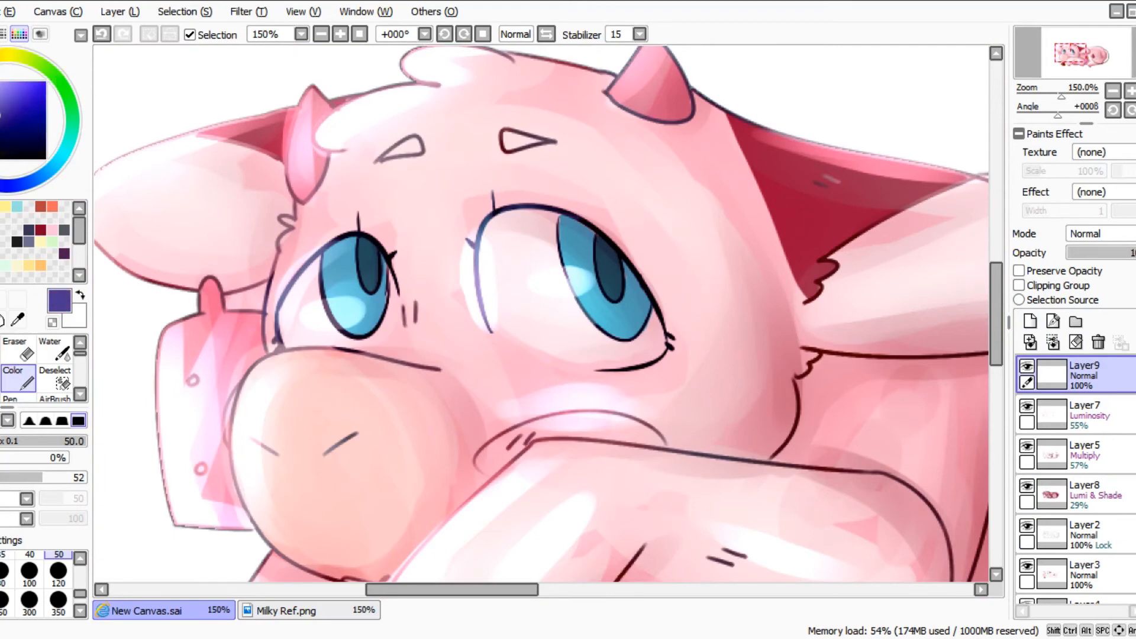
pyautogui.click(67, 89)
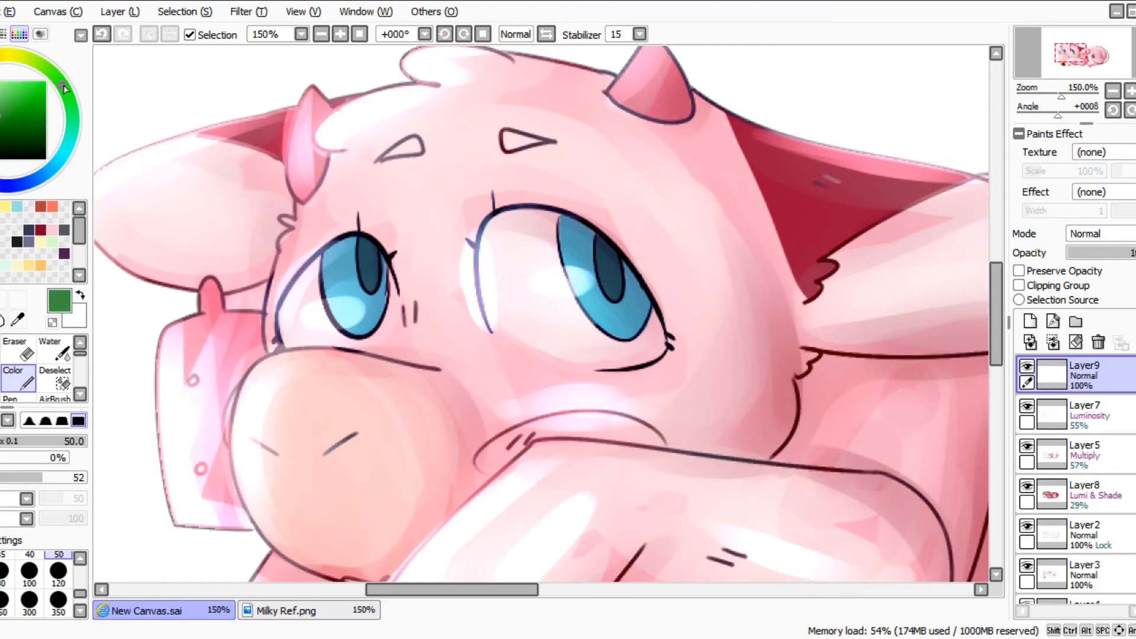
pyautogui.click(23, 111)
pyautogui.press('b')
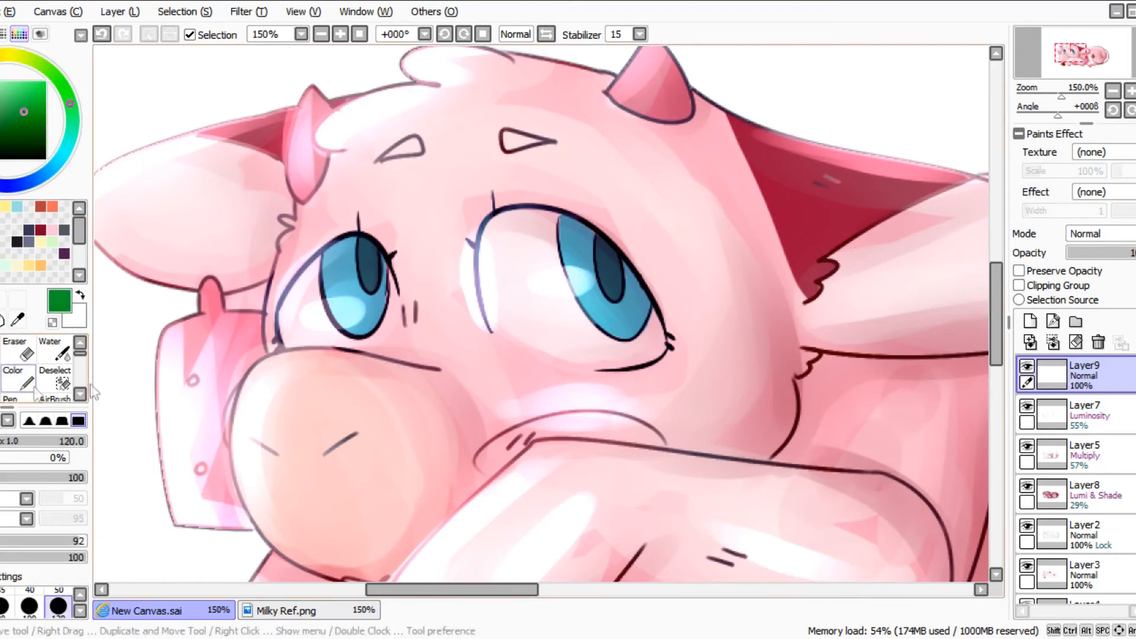
pyautogui.click(58, 605)
pyautogui.moveTo(615, 311); pyautogui.dragTo(616, 339)
pyautogui.hotkey('ctrl', 'z')
pyautogui.moveTo(346, 308); pyautogui.dragTo(355, 324)
pyautogui.hotkey('ctrl', 'z')
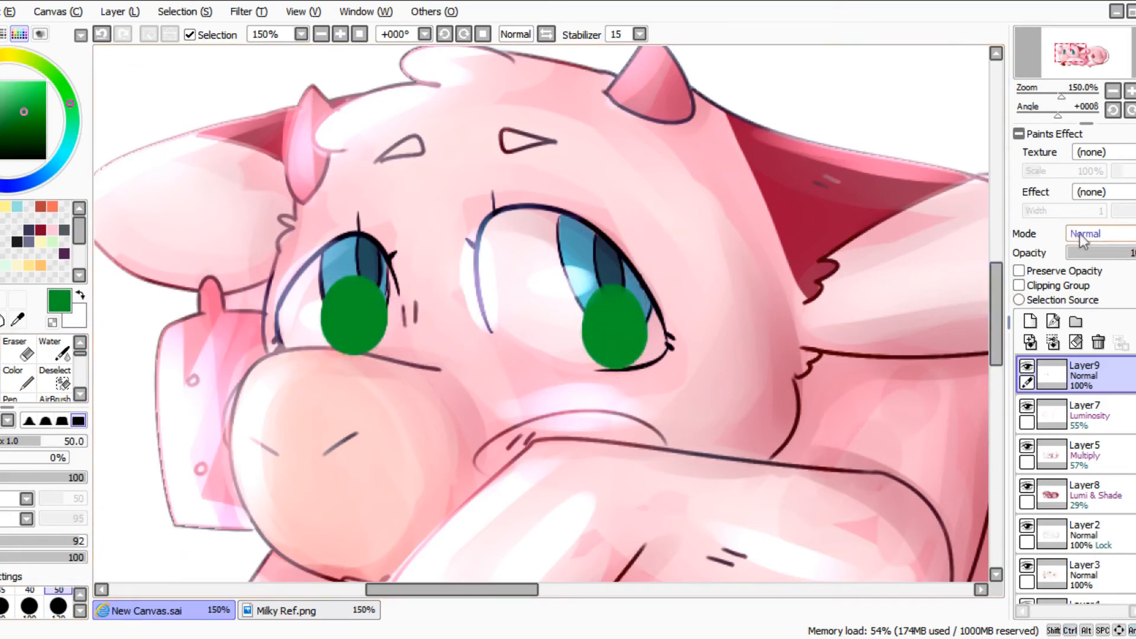
# Set the green dab layer to Luminosity mode at 55% opacity.
pyautogui.scroll(-4, 1095, 300)
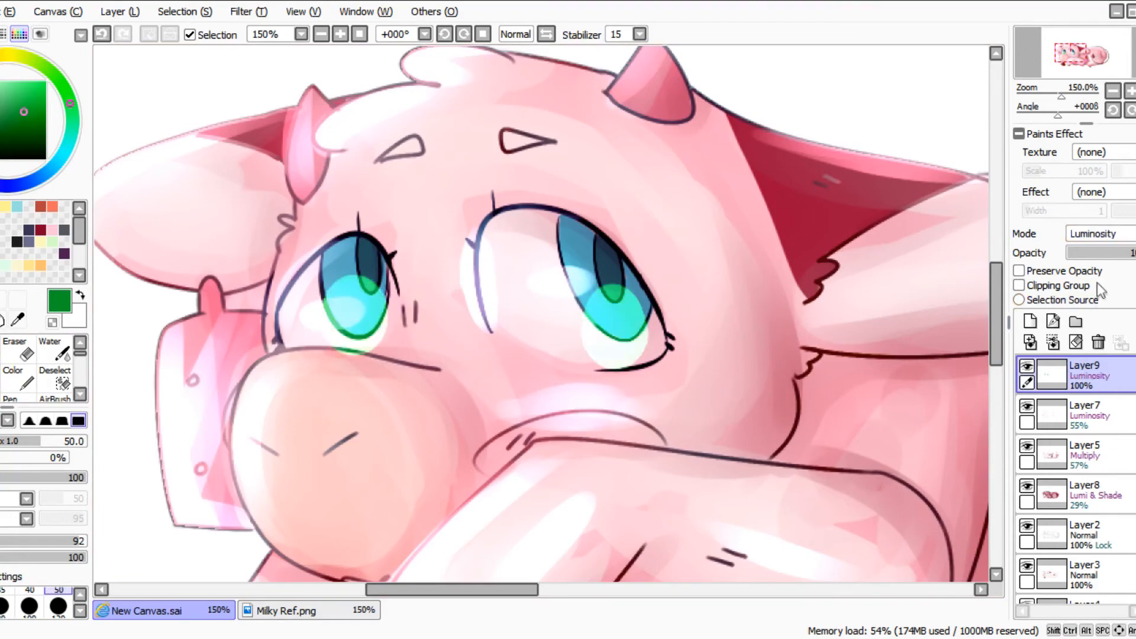
pyautogui.click(1113, 258)
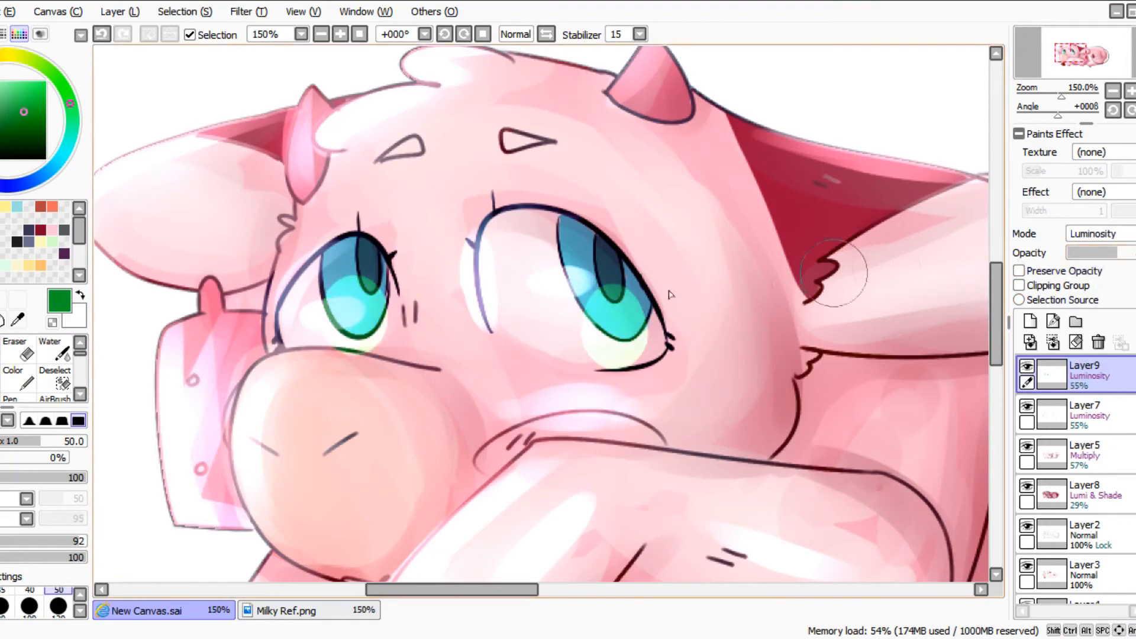
pyautogui.scroll(-2, 569, 222)
pyautogui.scroll(3, 572, 280)
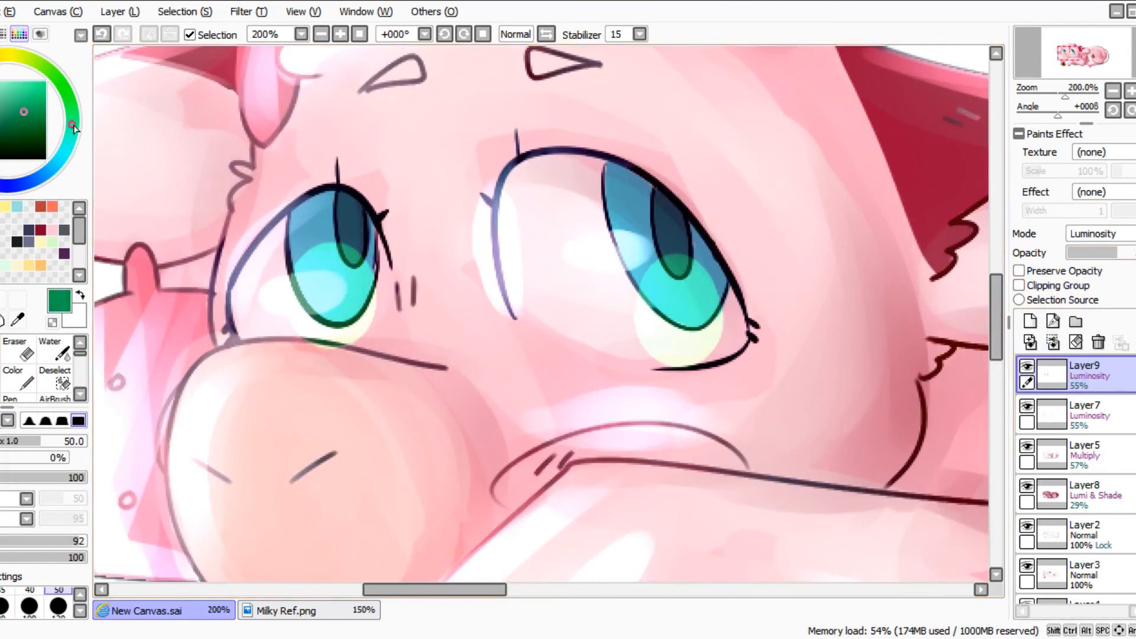
# Preserve the glow layer's opacity and repaint both iris dabs with a bluer green at brush density 100.
pyautogui.click(1020, 270)
pyautogui.click(16, 379)
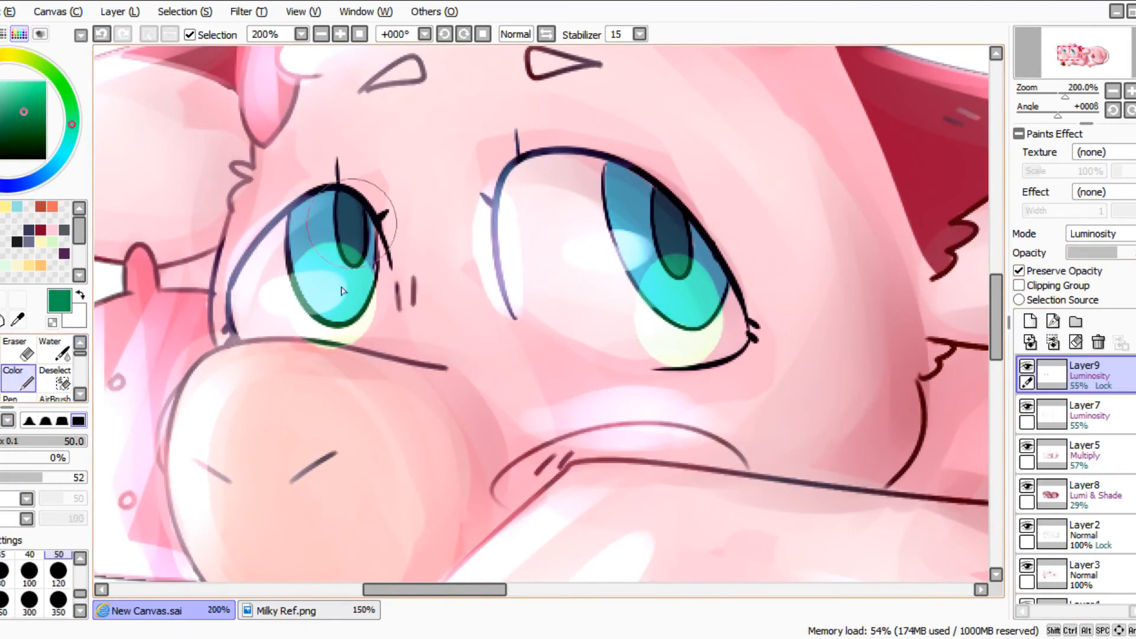
pyautogui.moveTo(42, 477); pyautogui.dragTo(190, 470)
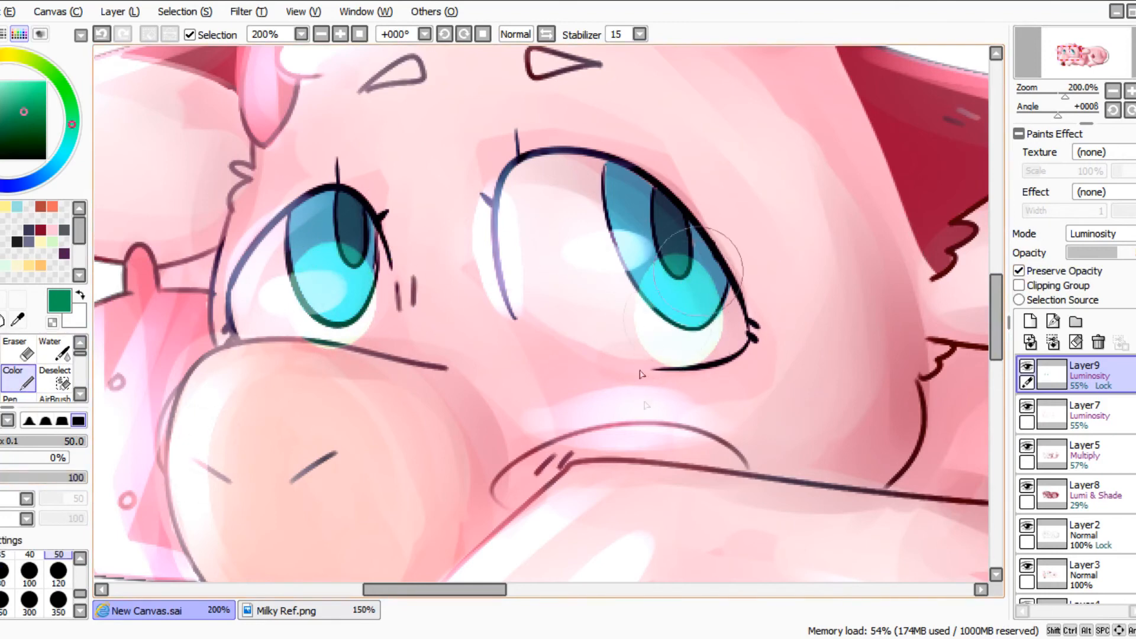
# Add another new layer and paint soft pale pink highlights across the inner edge of both irises at brush size 24.
pyautogui.click(1030, 324)
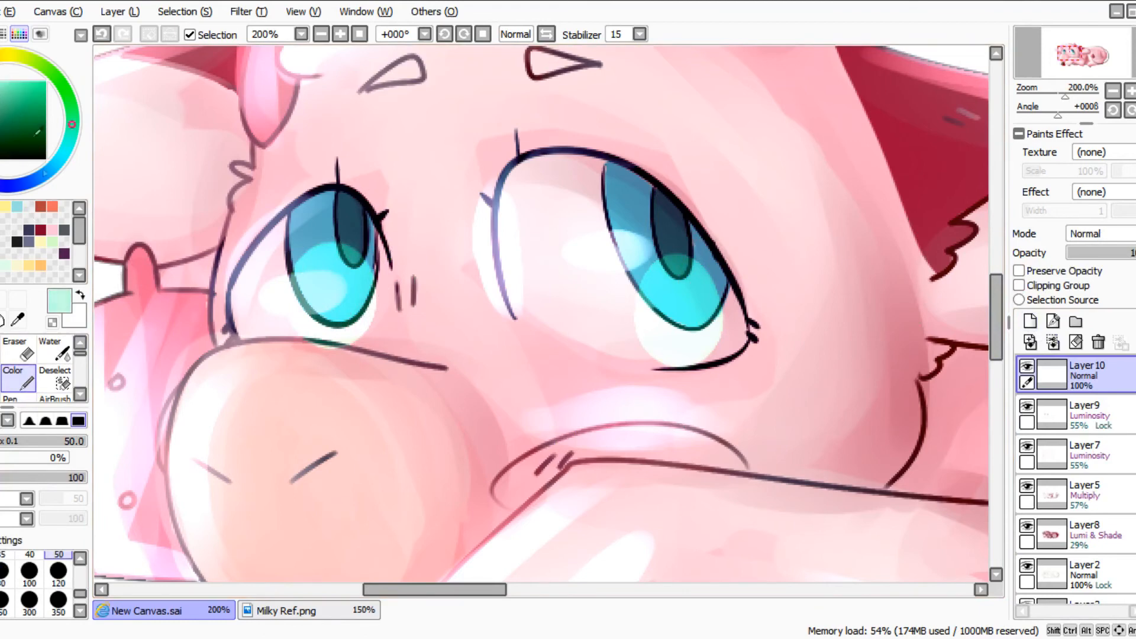
pyautogui.click(52, 229)
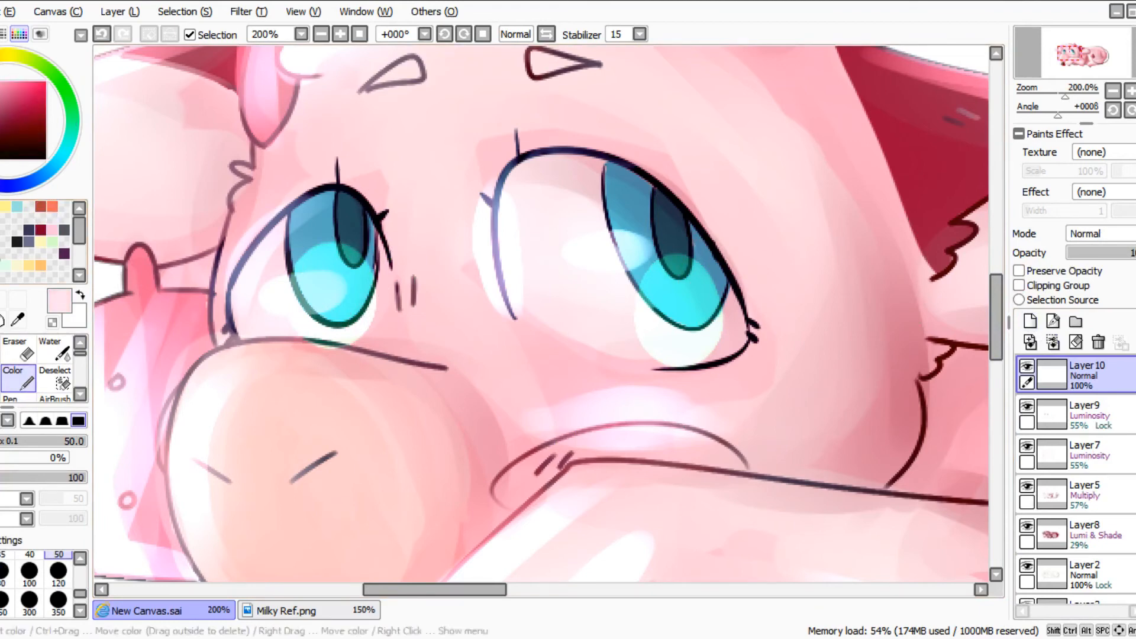
pyautogui.click(0, 350)
pyautogui.moveTo(633, 237)
pyautogui.mouseDown()
pyautogui.moveTo(582, 239)
pyautogui.moveTo(651, 246)
pyautogui.mouseUp()
pyautogui.hotkey('ctrl', 'z')
pyautogui.moveTo(278, 245); pyautogui.dragTo(316, 278)
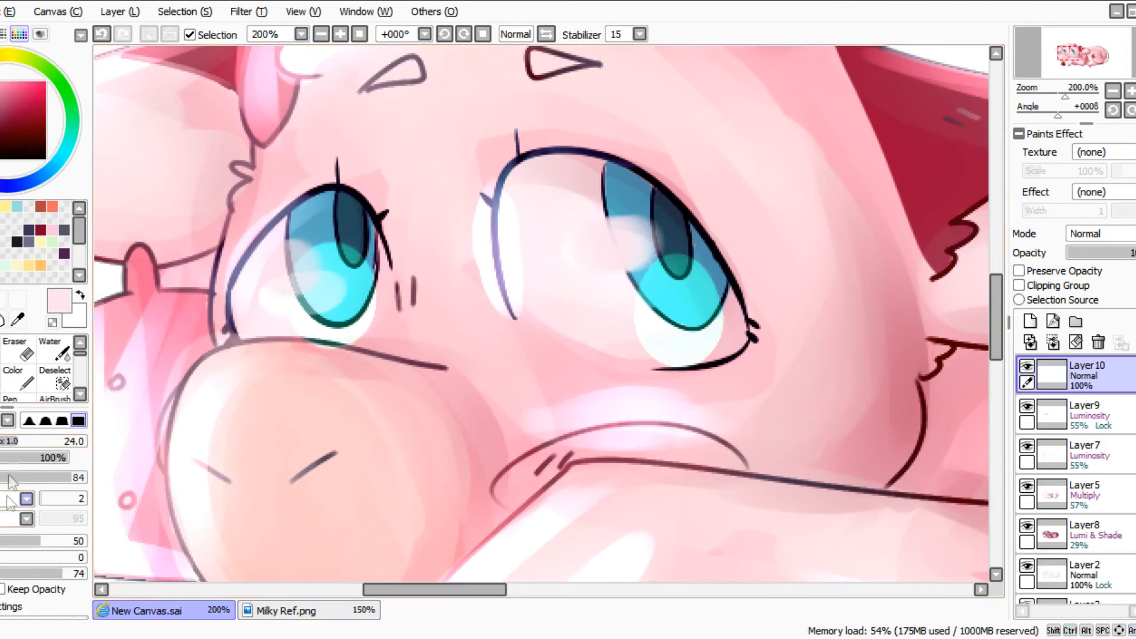
pyautogui.hotkey('ctrl', 'z')
# Reduce the brush size to 1 and add a thin curved highlight along the outer edge of each iris.
pyautogui.moveTo(9, 446); pyautogui.dragTo(2, 450)
pyautogui.moveTo(679, 233); pyautogui.dragTo(709, 295)
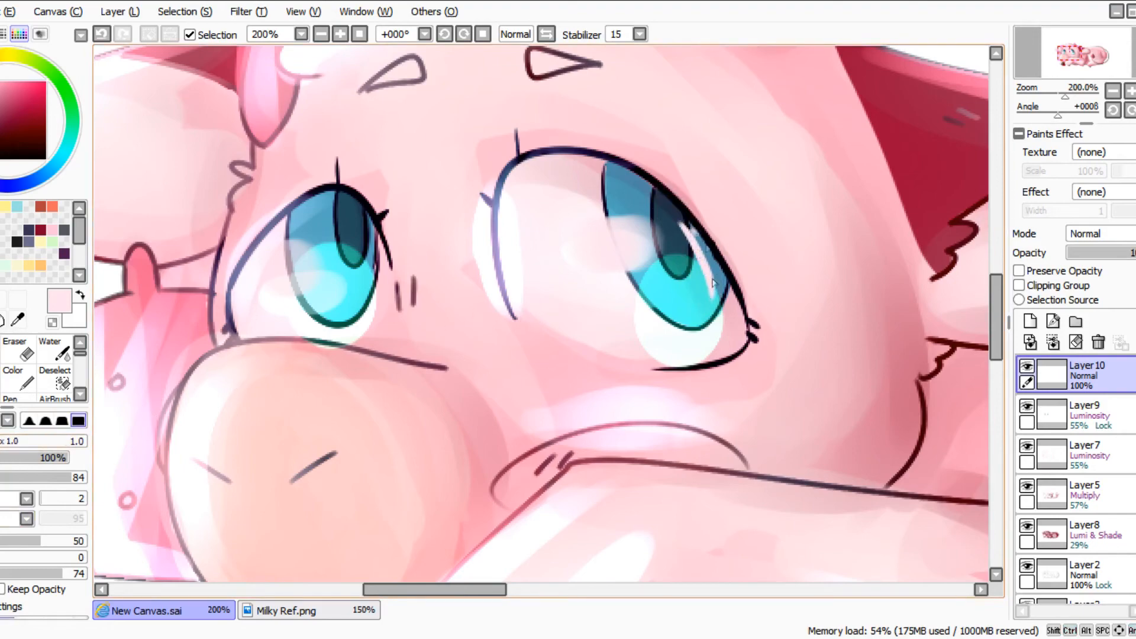
pyautogui.moveTo(374, 228)
pyautogui.mouseDown()
pyautogui.moveTo(366, 311)
pyautogui.moveTo(351, 320)
pyautogui.mouseUp()
# Set the pink eye highlight layer to Luminosity mode at 46% opacity.
pyautogui.scroll(-3, 352, 316)
pyautogui.scroll(1, 398, 291)
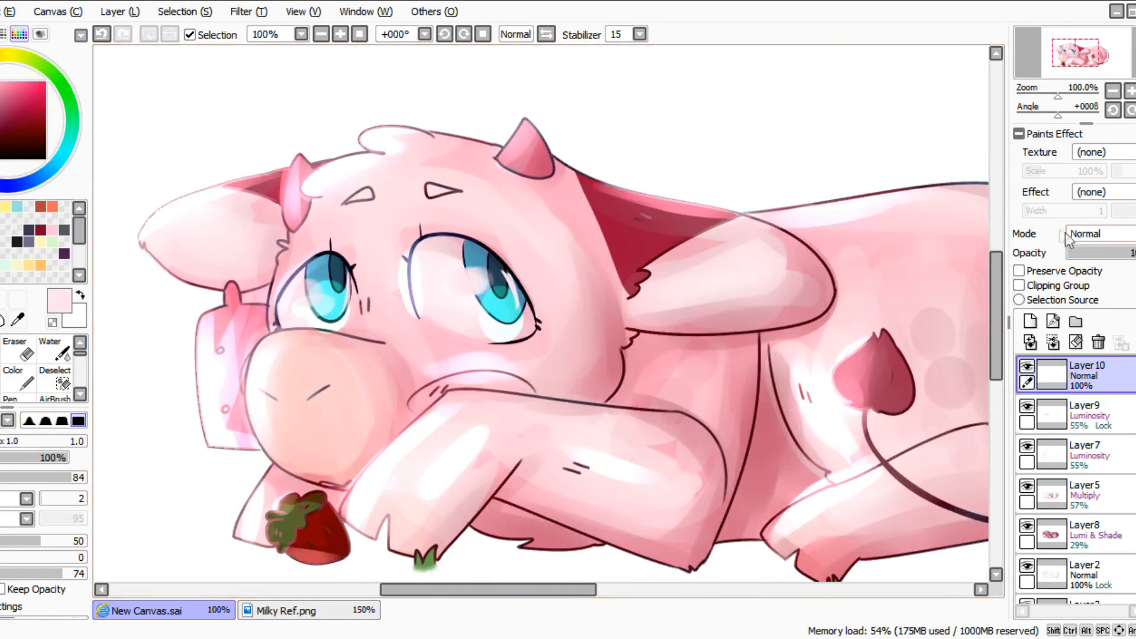
pyautogui.click(1099, 233)
pyautogui.click(1088, 281)
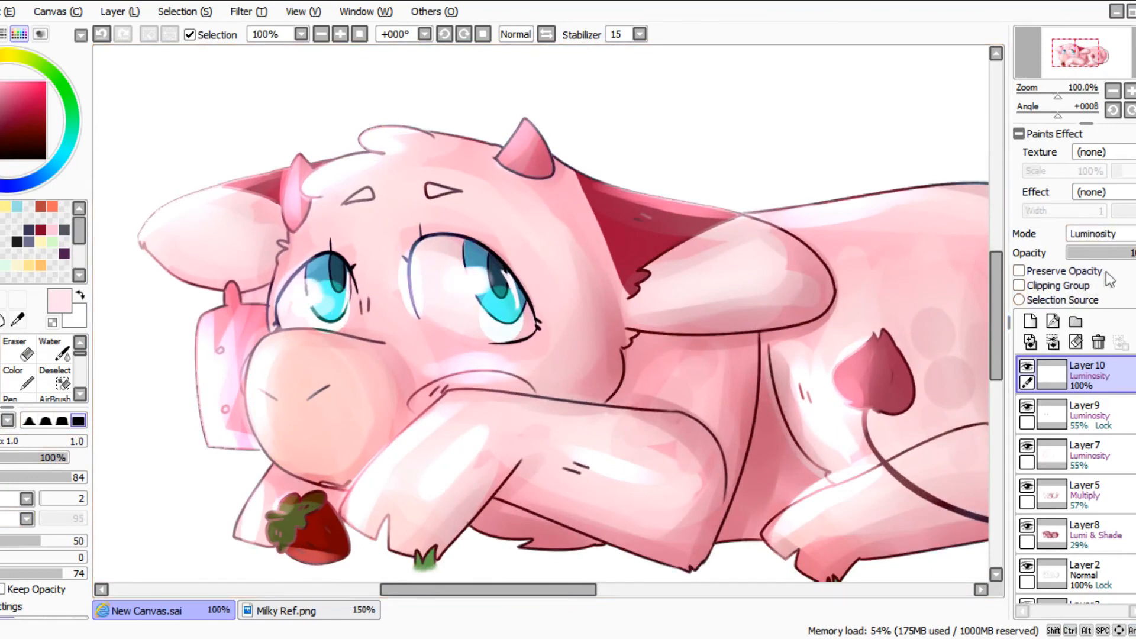
pyautogui.moveTo(1109, 254); pyautogui.dragTo(1094, 252)
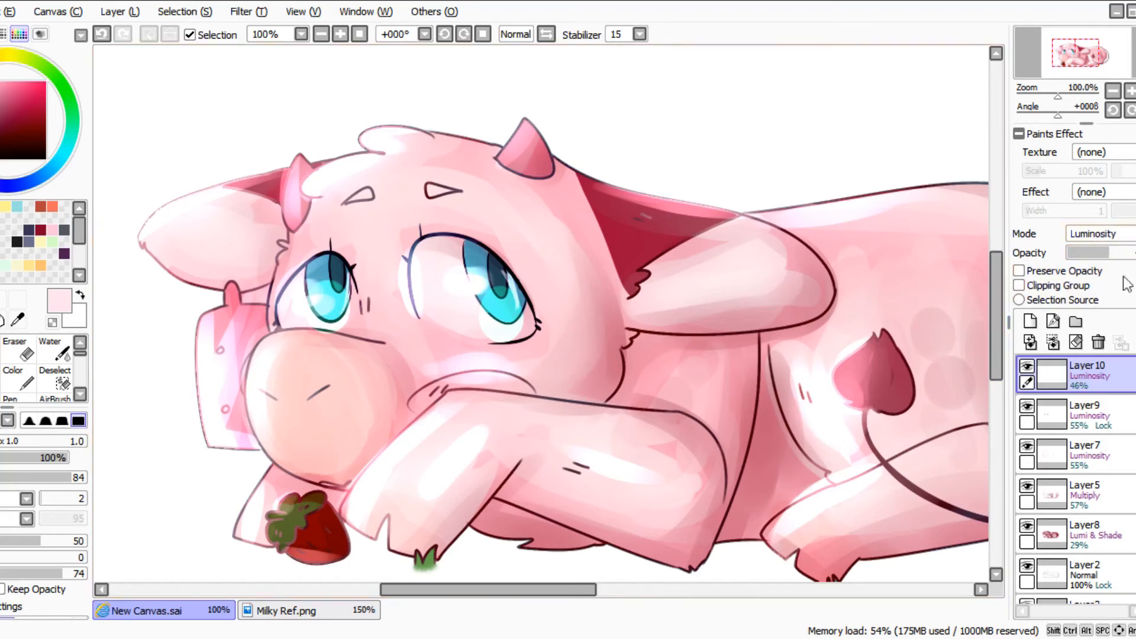
# Sample dark red from the strawberry and add a new layer above the eye highlight layer.
pyautogui.scroll(-2, 453, 177)
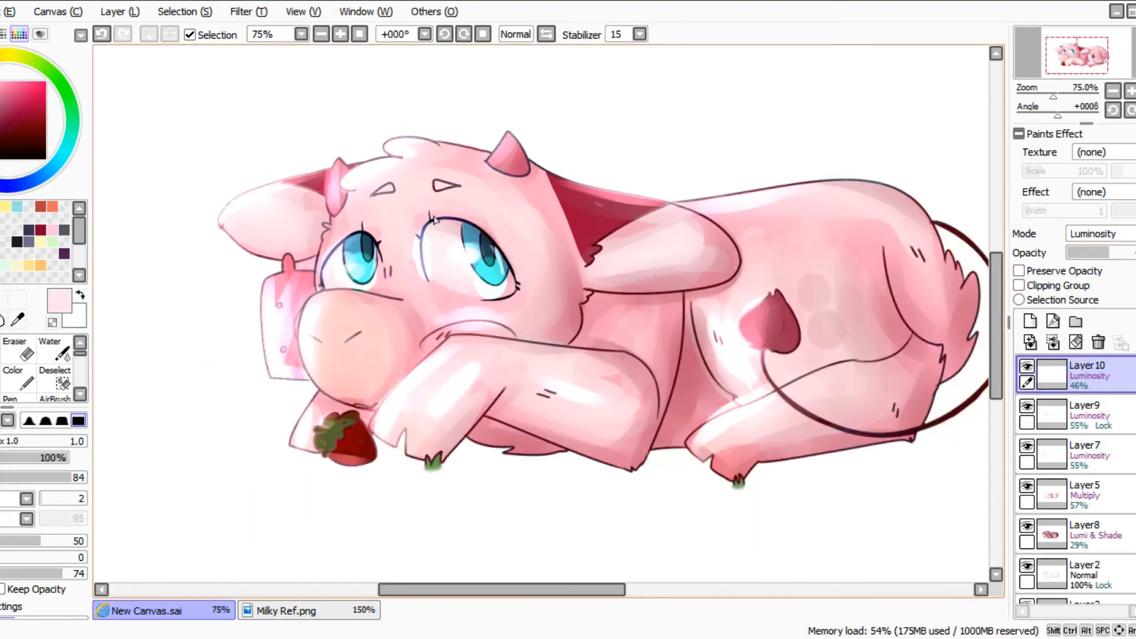
pyautogui.scroll(-1, 367, 348)
pyautogui.scroll(2, 396, 295)
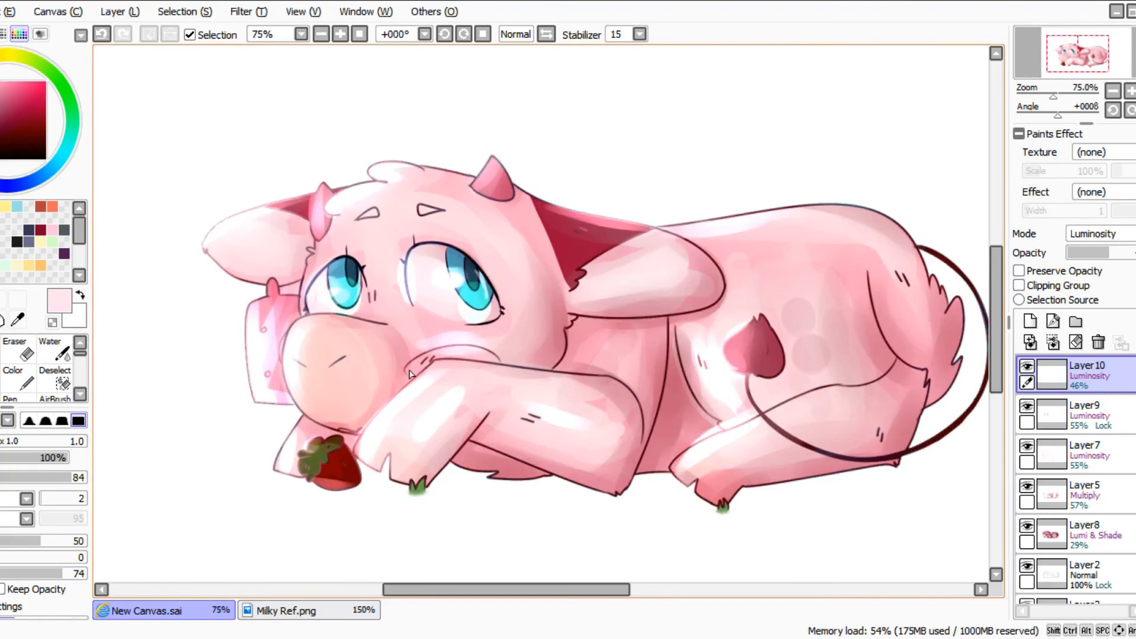
pyautogui.scroll(4, 409, 369)
pyautogui.moveTo(604, 179); pyautogui.dragTo(461, 456)
pyautogui.hotkey('ctrl', 'z')
pyautogui.rightClick(372, 532)
pyautogui.moveTo(640, 190); pyautogui.dragTo(388, 421)
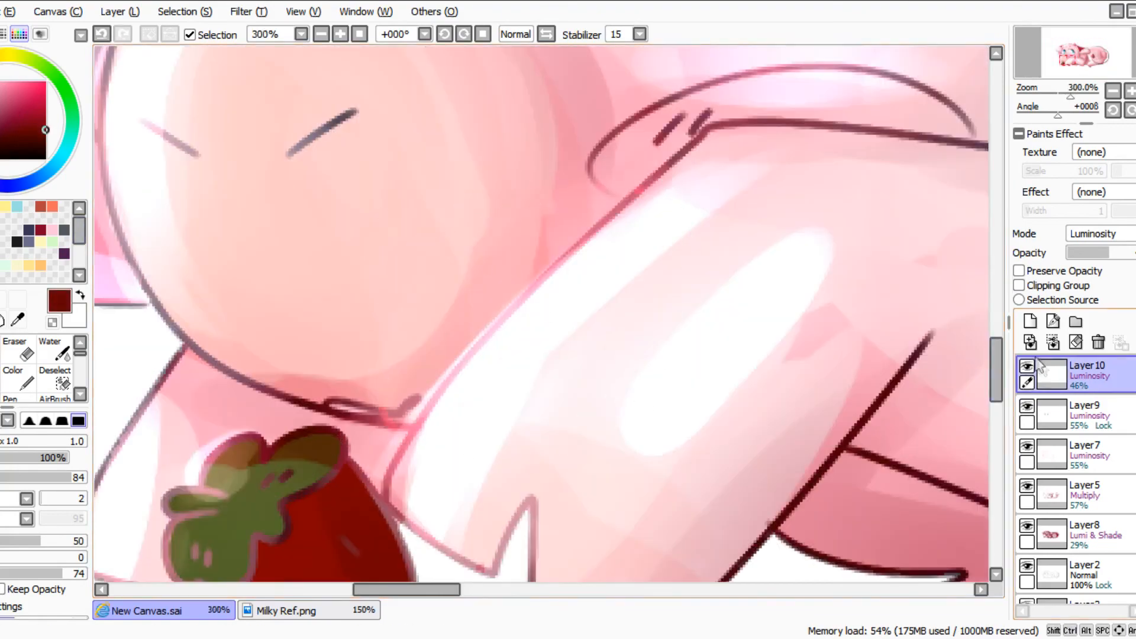
pyautogui.click(1030, 322)
# Try drawing a dark red loop over the muzzle edge and front leg, and undo the strokes.
pyautogui.moveTo(538, 170); pyautogui.dragTo(515, 296)
pyautogui.moveTo(621, 213); pyautogui.dragTo(420, 483)
pyautogui.hotkey('ctrl', 'z')
pyautogui.scroll(-4, 441, 339)
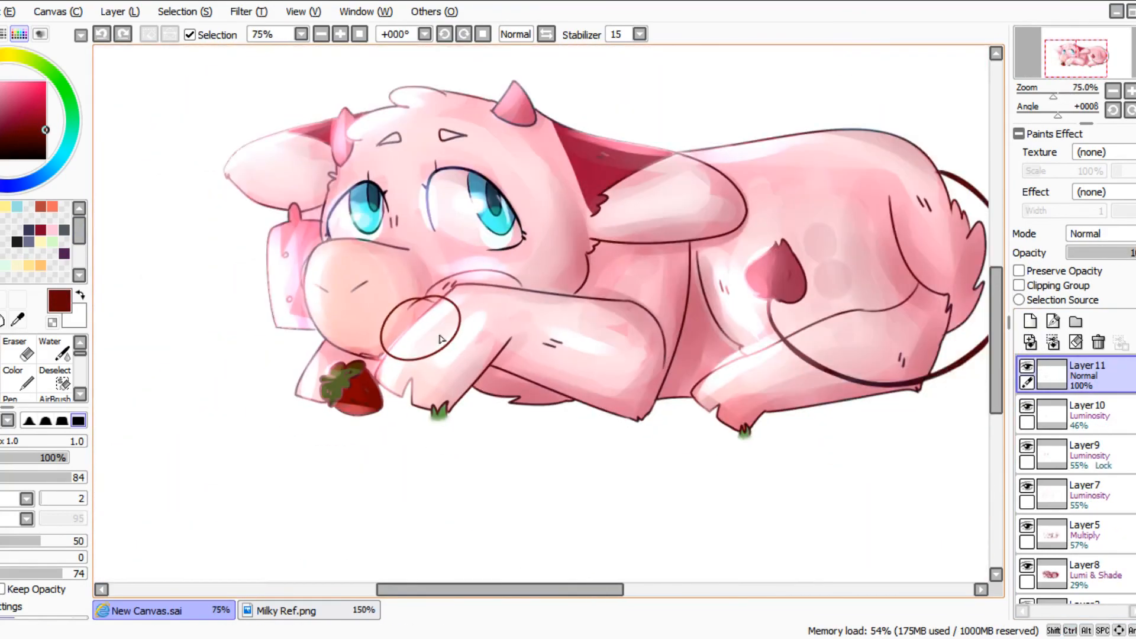
pyautogui.scroll(1, 441, 339)
pyautogui.hotkey('ctrl', 'z')
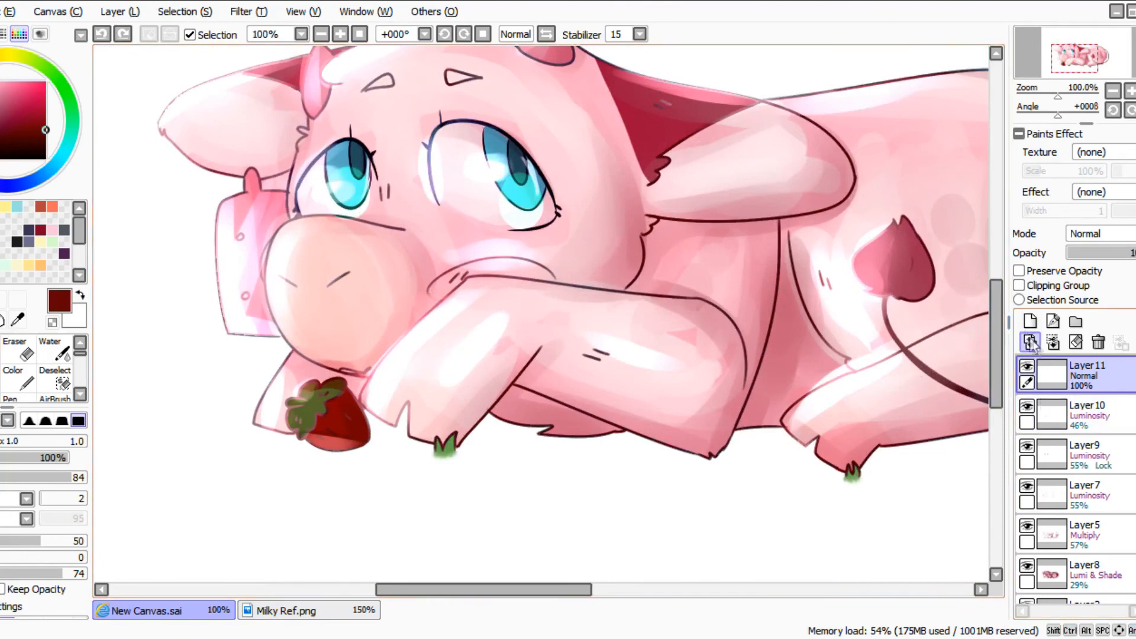
# Choose a light pink brush colour and set the new top layer to Luminosity mode.
pyautogui.moveTo(18, 116); pyautogui.dragTo(4, 71)
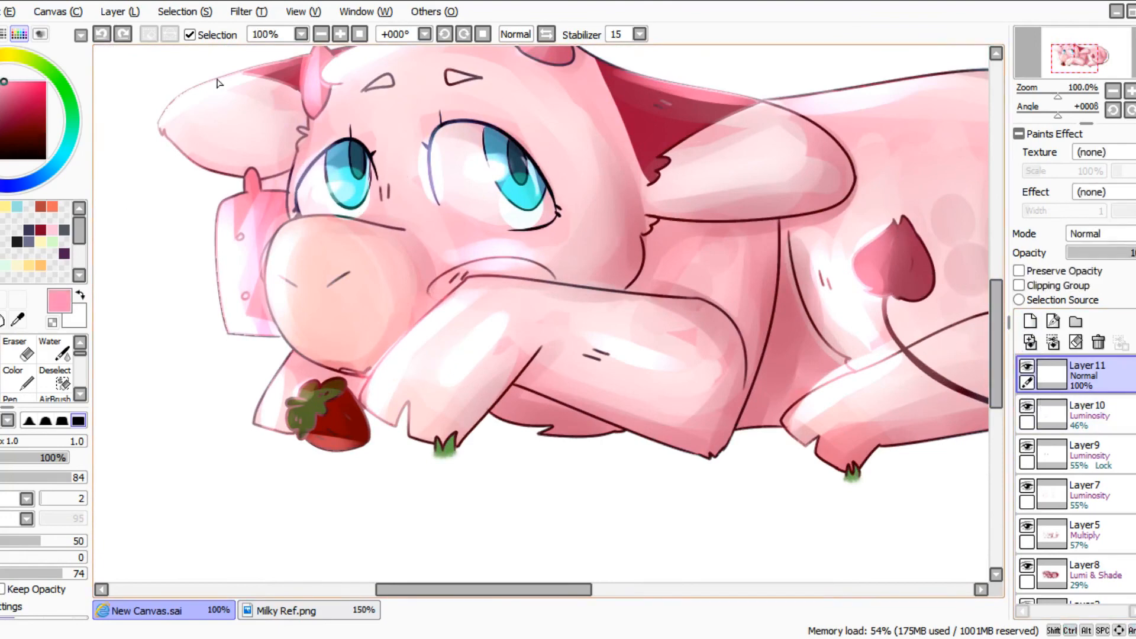
pyautogui.scroll(-1, 420, 308)
pyautogui.scroll(1, 211, 149)
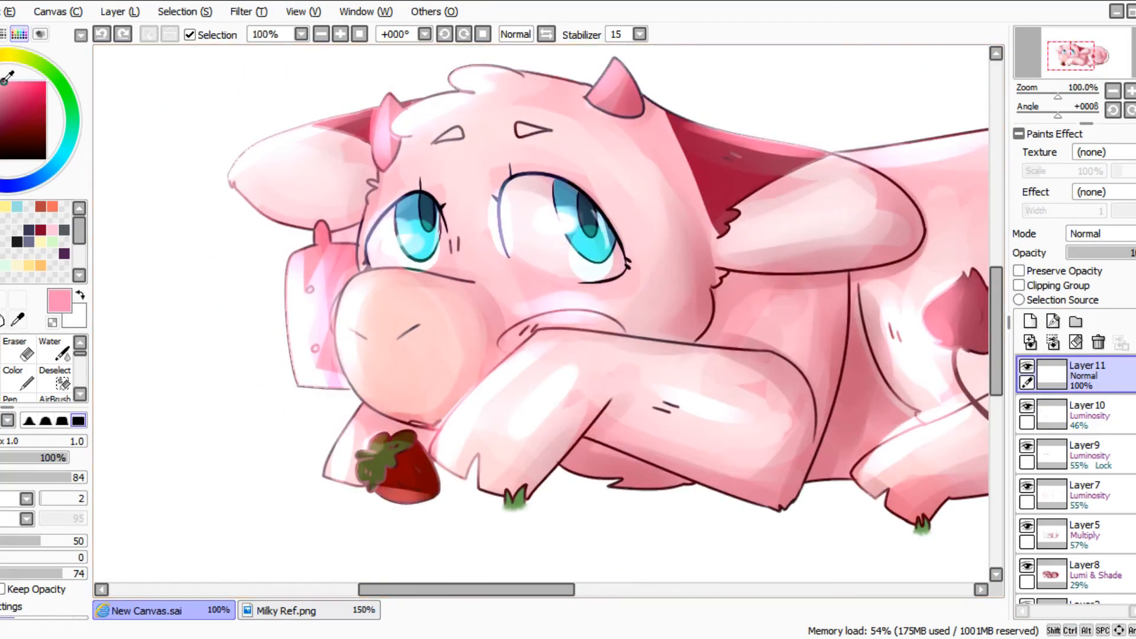
pyautogui.moveTo(5, 83)
pyautogui.mouseDown()
pyautogui.moveTo(7, 111)
pyautogui.moveTo(0, 66)
pyautogui.mouseUp()
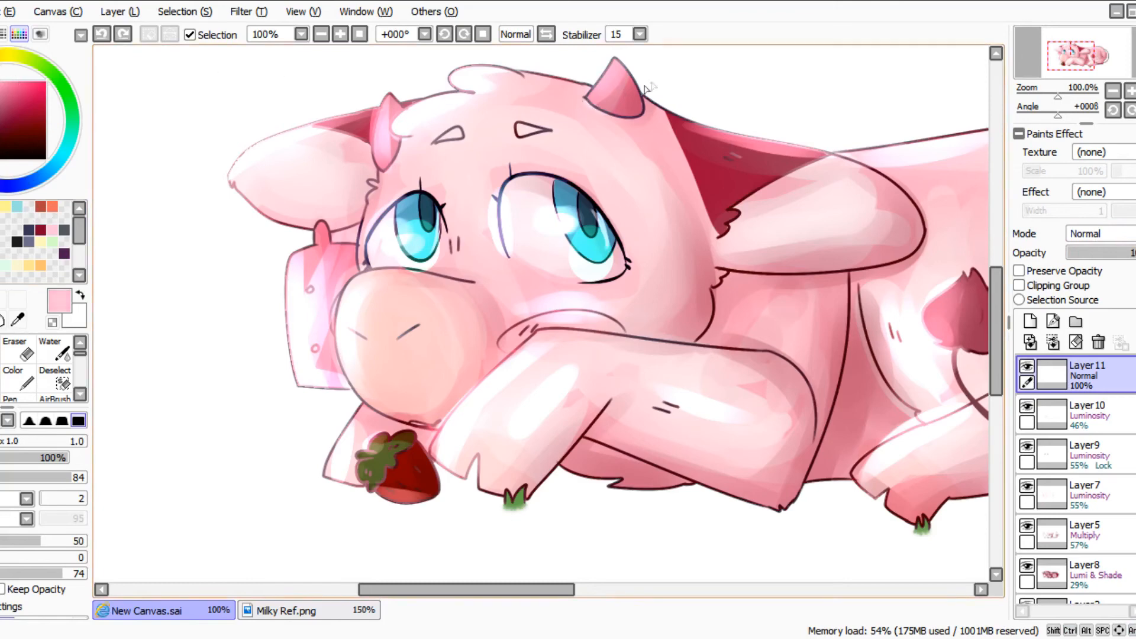
pyautogui.hotkey('ctrl', 'y')
pyautogui.hotkey('ctrl', 'z')
pyautogui.hotkey('ctrl', 'y')
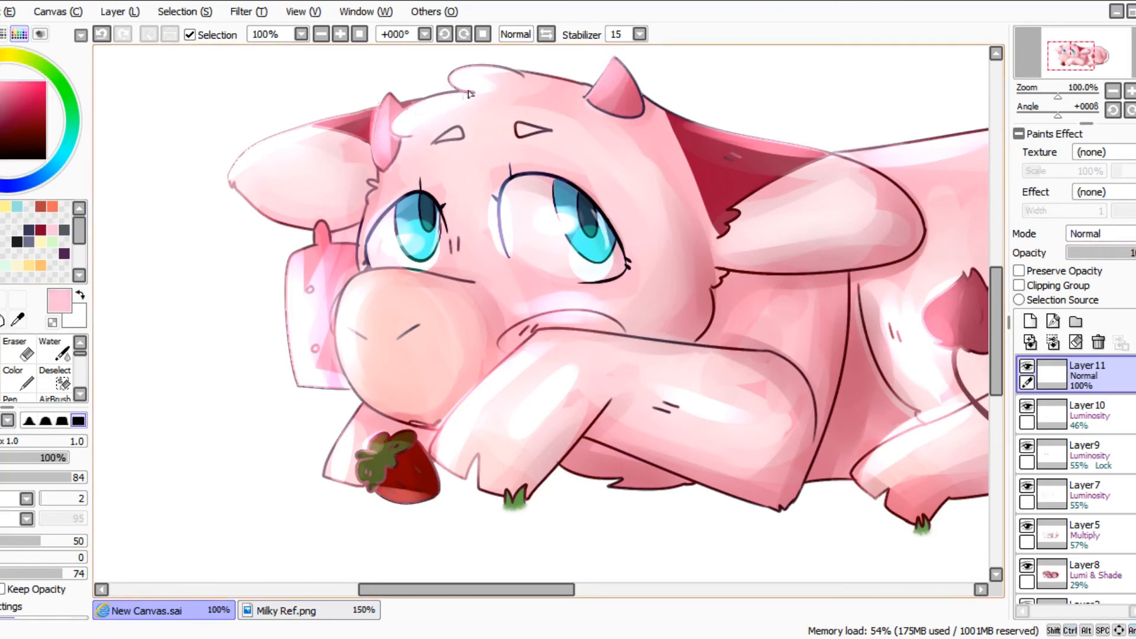
pyautogui.click(1114, 312)
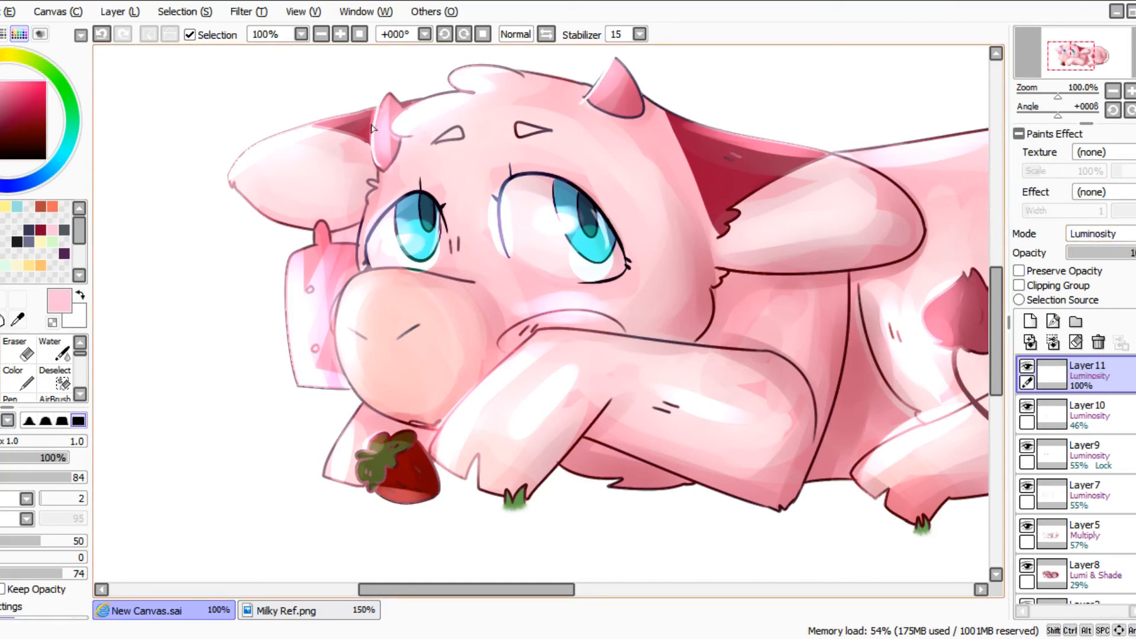
# Paint thin light highlights along the far ear, cheek fur, milk bottle and top of the muzzle, undoing stray strokes.
pyautogui.hotkey('ctrl', 'z')
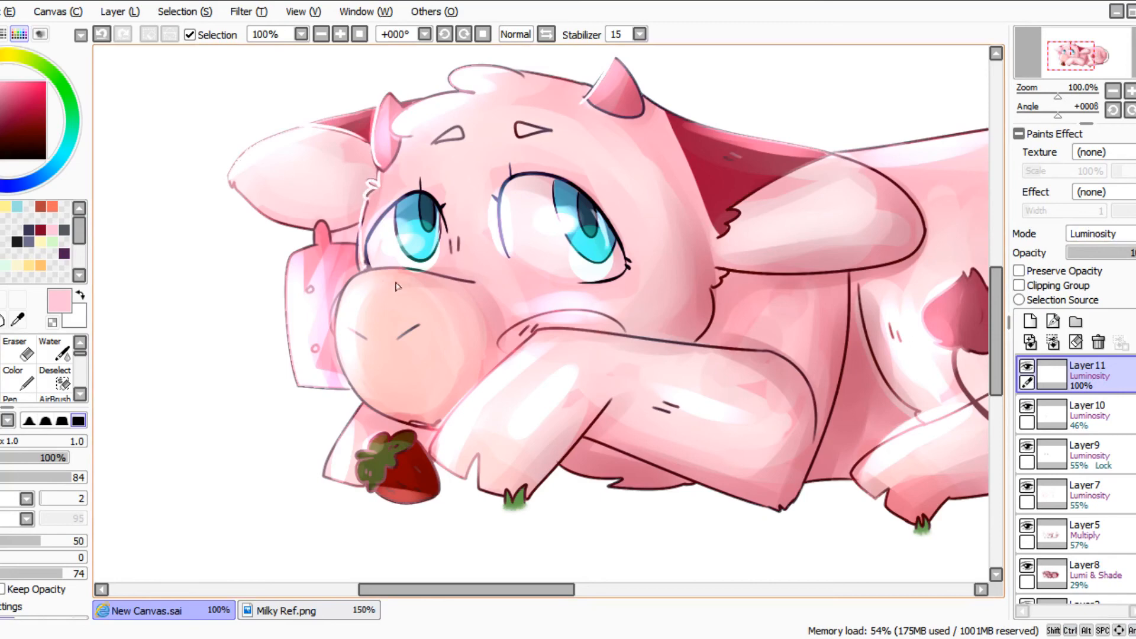
pyautogui.hotkey('ctrl', 'z')
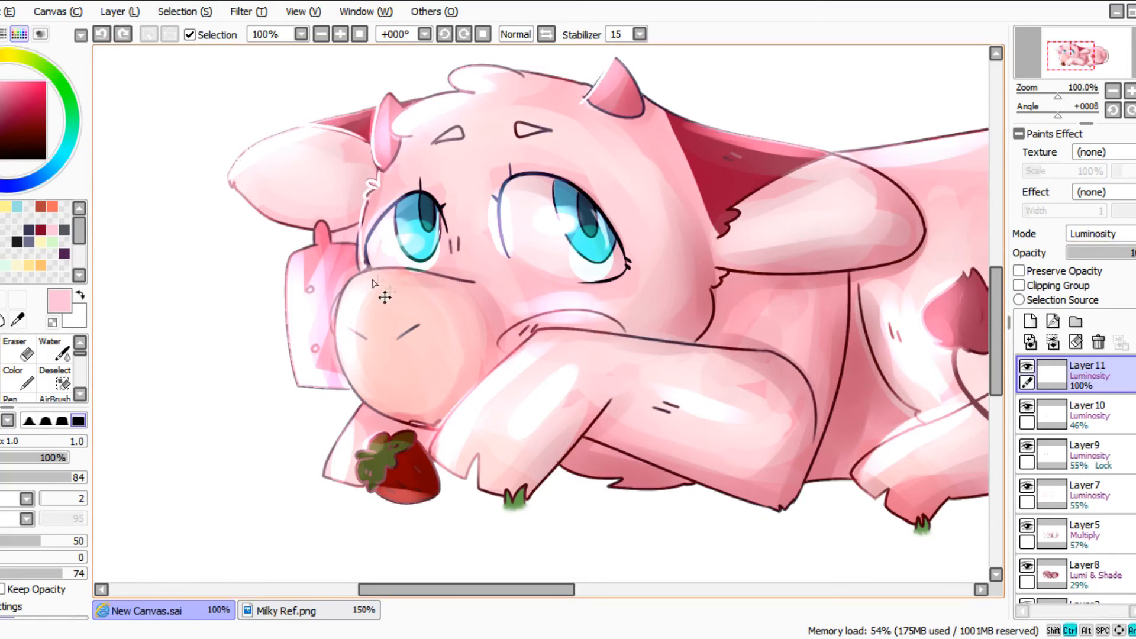
pyautogui.hotkey('ctrl', 'z')
pyautogui.moveTo(286, 304); pyautogui.dragTo(288, 343)
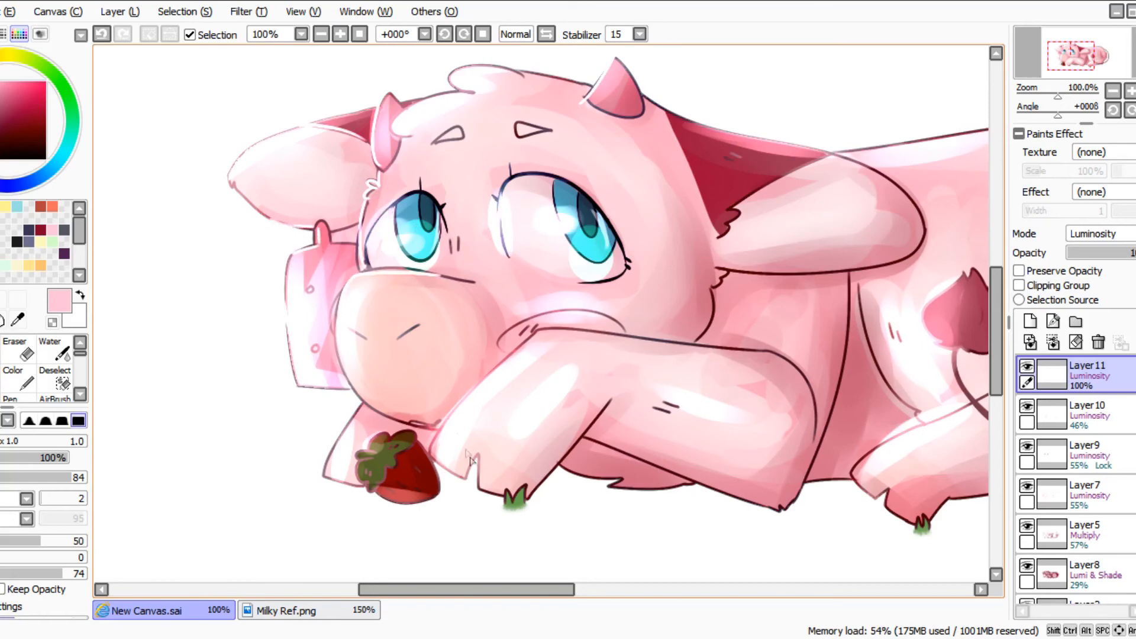
pyautogui.hotkey('ctrl', 'z')
# Add thin light highlights along the front legs, the strawberry's lower edge and the belly line, undoing misplaced strokes.
pyautogui.moveTo(435, 431); pyautogui.dragTo(528, 340)
pyautogui.moveTo(383, 491); pyautogui.dragTo(351, 474)
pyautogui.moveTo(356, 419); pyautogui.dragTo(325, 467)
pyautogui.moveTo(668, 113)
pyautogui.mouseDown()
pyautogui.moveTo(821, 156)
pyautogui.moveTo(727, 213)
pyautogui.moveTo(824, 157)
pyautogui.mouseUp()
pyautogui.hotkey('ctrl', 'z')
pyautogui.hotkey('ctrl', 'z')
pyautogui.moveTo(857, 291); pyautogui.dragTo(920, 411)
pyautogui.moveTo(781, 364); pyautogui.dragTo(810, 452)
# Highlight the hind thigh crease and the outer curve of the tail with thin light strokes, redoing the tail stroke.
pyautogui.moveTo(468, 590); pyautogui.dragTo(545, 590)
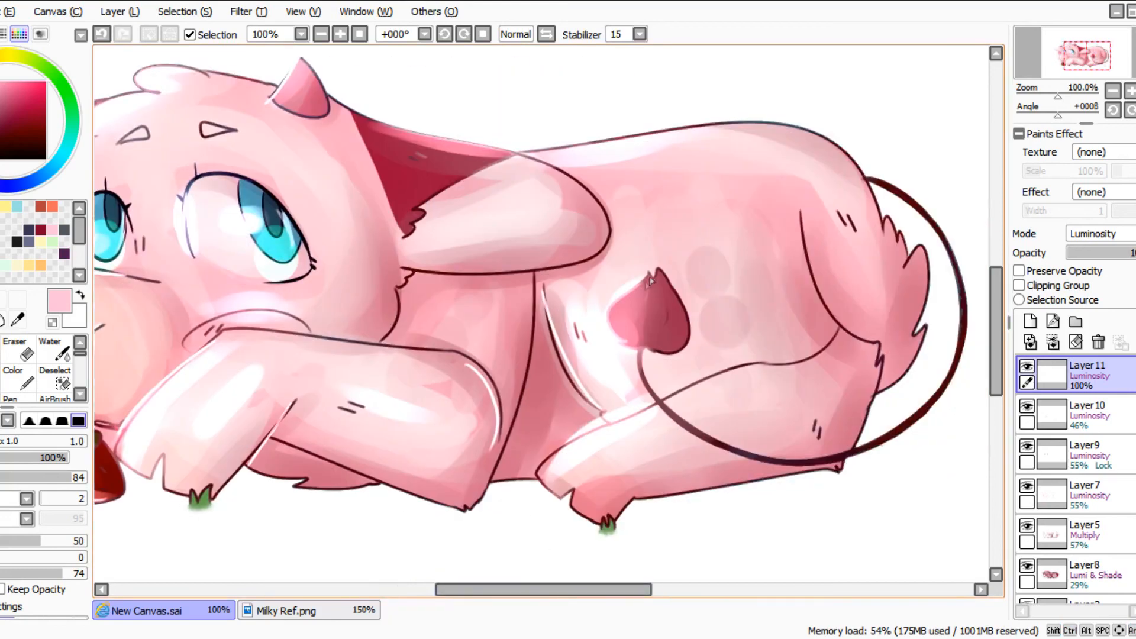
pyautogui.moveTo(802, 232); pyautogui.dragTo(856, 324)
pyautogui.moveTo(868, 177); pyautogui.dragTo(963, 296)
pyautogui.hotkey('ctrl', 'z')
pyautogui.moveTo(951, 255); pyautogui.dragTo(965, 329)
pyautogui.hotkey('ctrl', 'z')
pyautogui.moveTo(870, 178); pyautogui.dragTo(961, 349)
pyautogui.scroll(-1, 717, 187)
pyautogui.scroll(1, 698, 180)
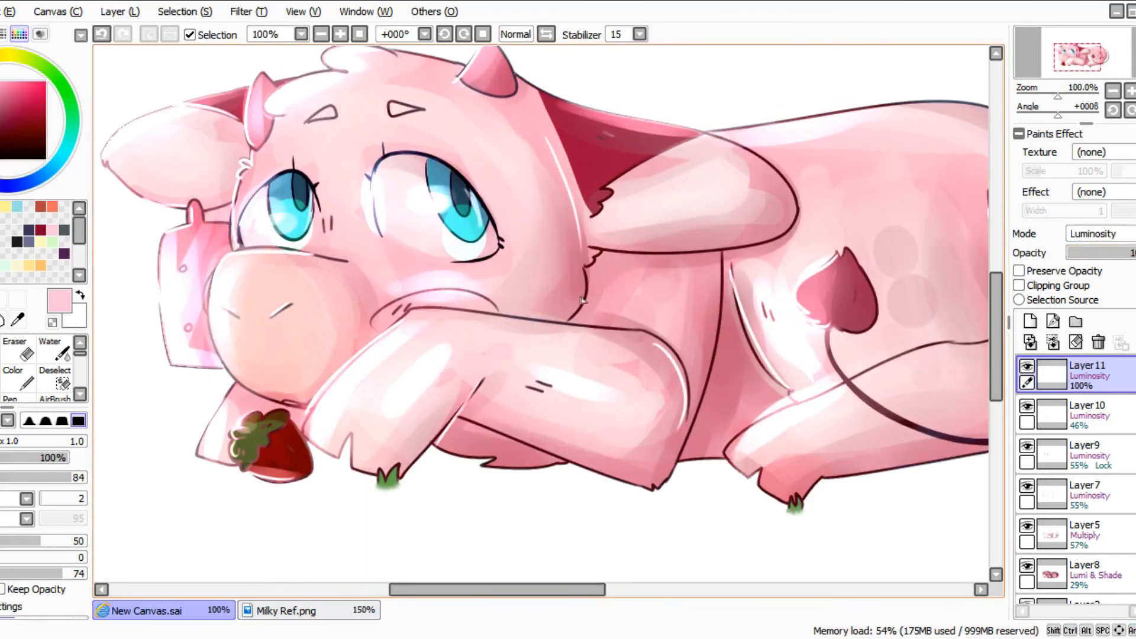
# Add a new layer and draw small sparkle marks in a stronger pink near the far ear, bottle and eye.
pyautogui.click(1029, 322)
pyautogui.click(13, 87)
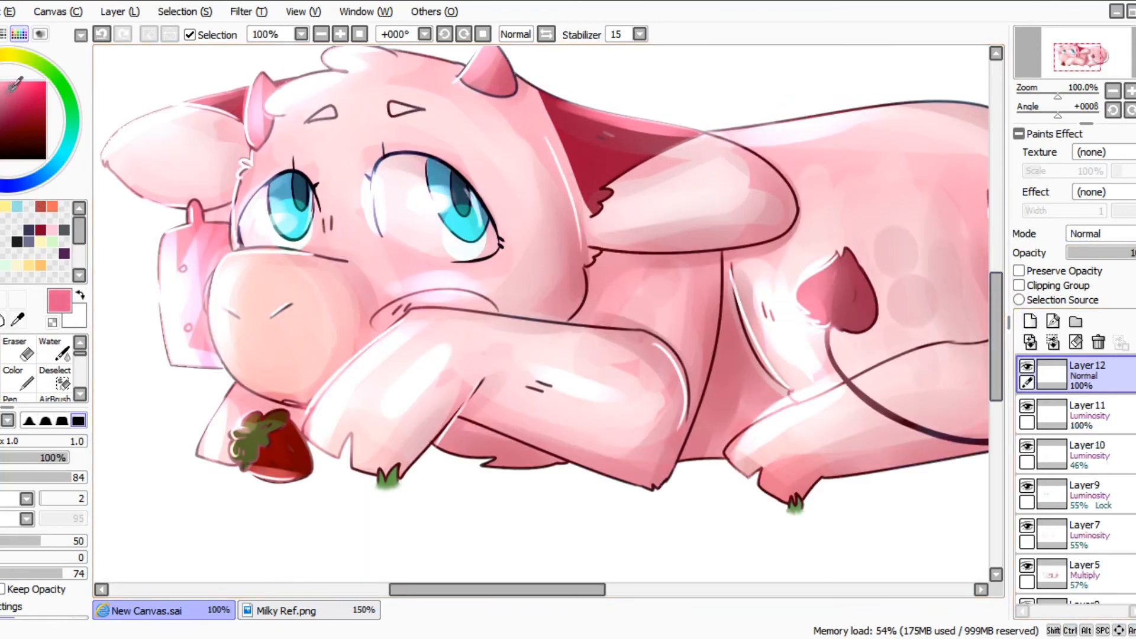
pyautogui.scroll(-2, 422, 236)
pyautogui.scroll(1, 247, 220)
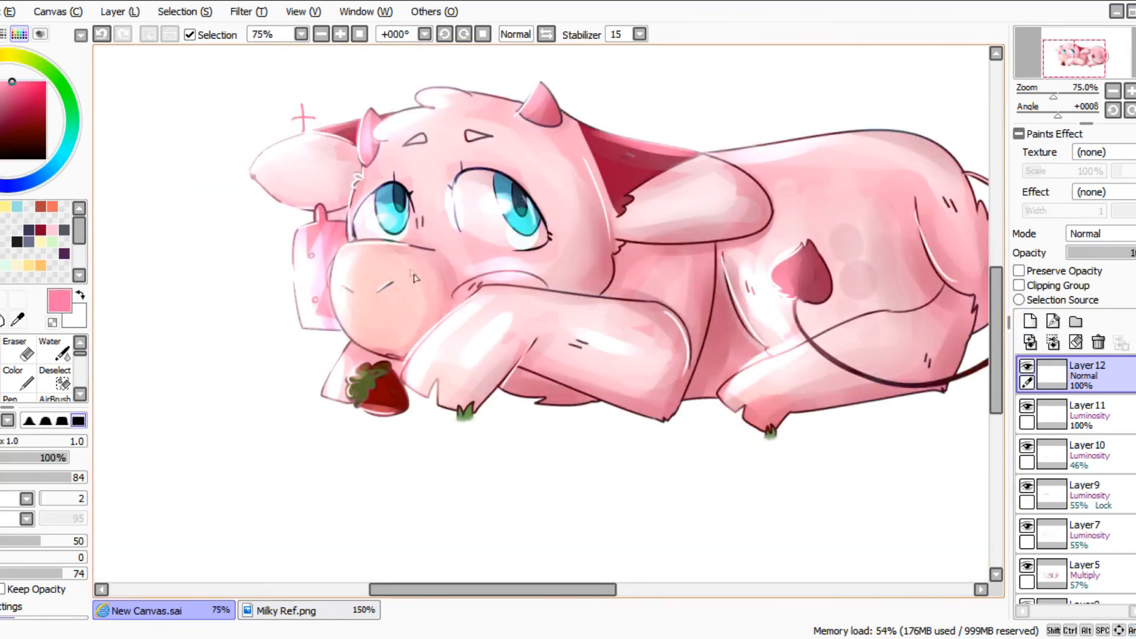
pyautogui.hotkey('ctrl', 'z')
pyautogui.hotkey('ctrl', 'z')
pyautogui.hotkey('ctrl', 'z')
pyautogui.hotkey('ctrl', 'z')
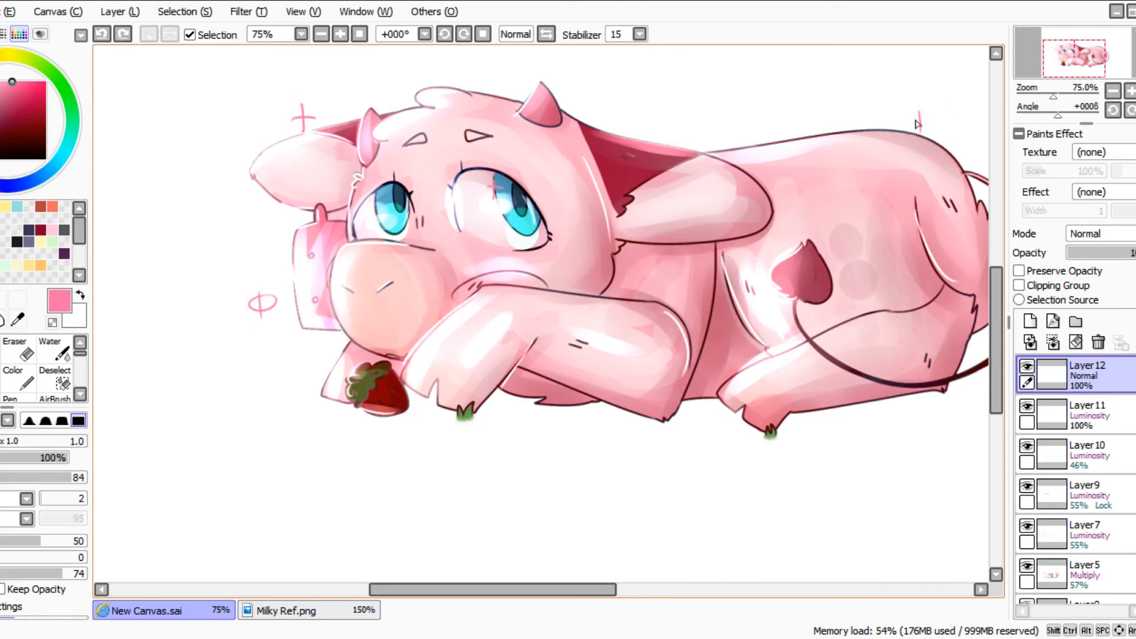
# Draw more pink sparkle marks beside the rump, strawberry, belly and near horn, undoing the unwanted strokes.
pyautogui.hotkey('ctrl', 'z')
pyautogui.moveTo(299, 416); pyautogui.dragTo(328, 403)
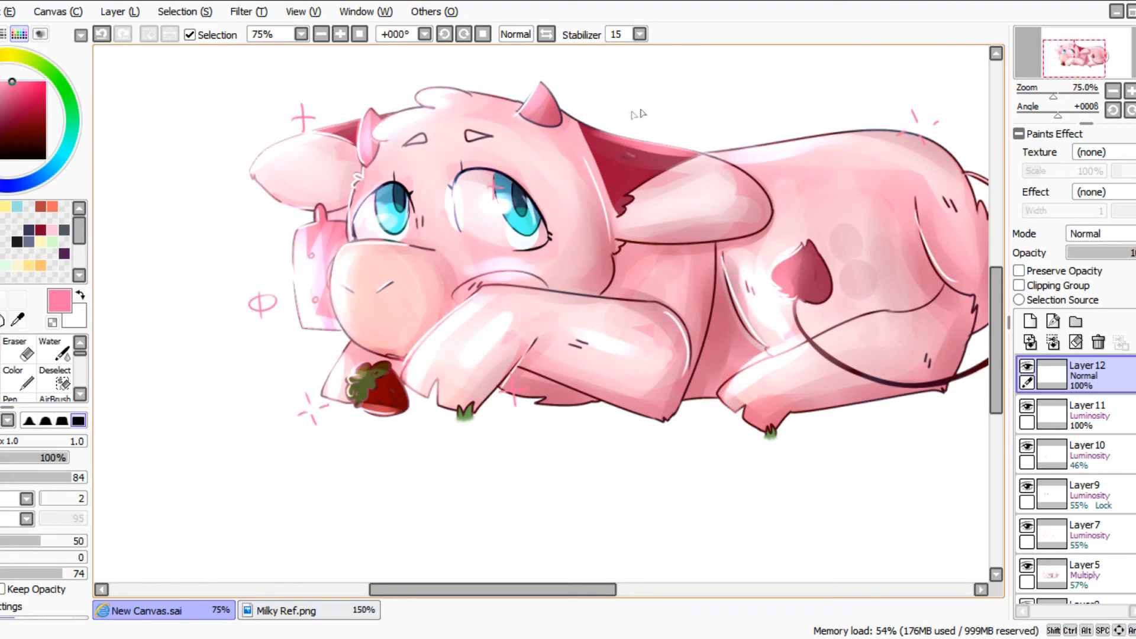
pyautogui.hotkey('ctrl', 'z')
pyautogui.moveTo(535, 100); pyautogui.dragTo(541, 134)
pyautogui.hotkey('ctrl', 'z')
# Set the sparkle layer to Luminosity mode at 60% opacity.
pyautogui.click(1100, 234)
pyautogui.click(1103, 317)
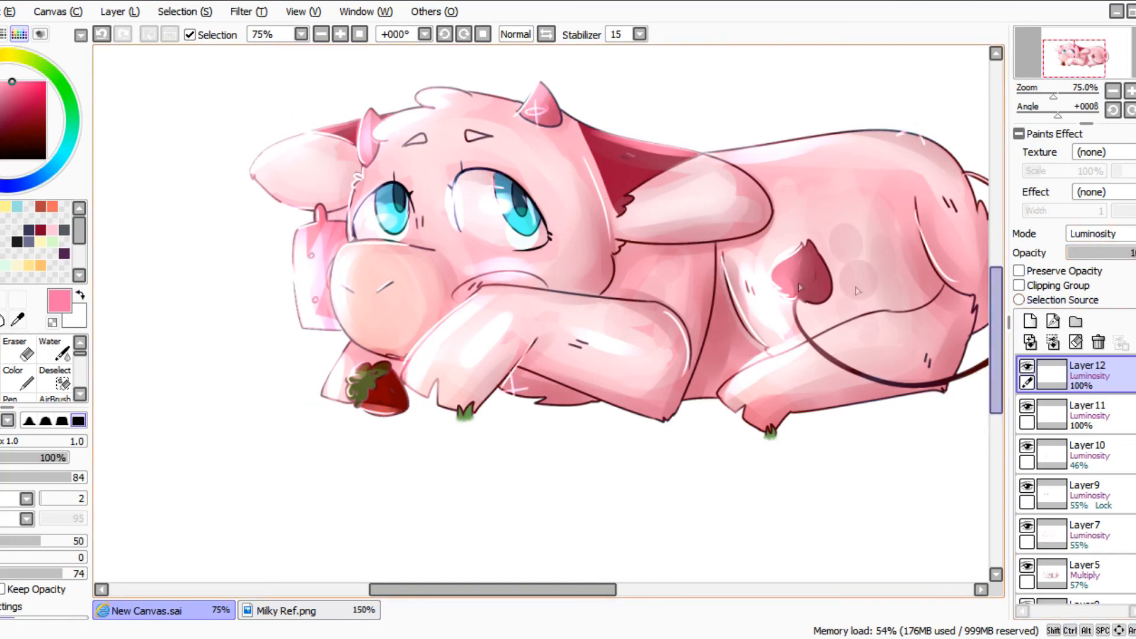
pyautogui.click(1121, 258)
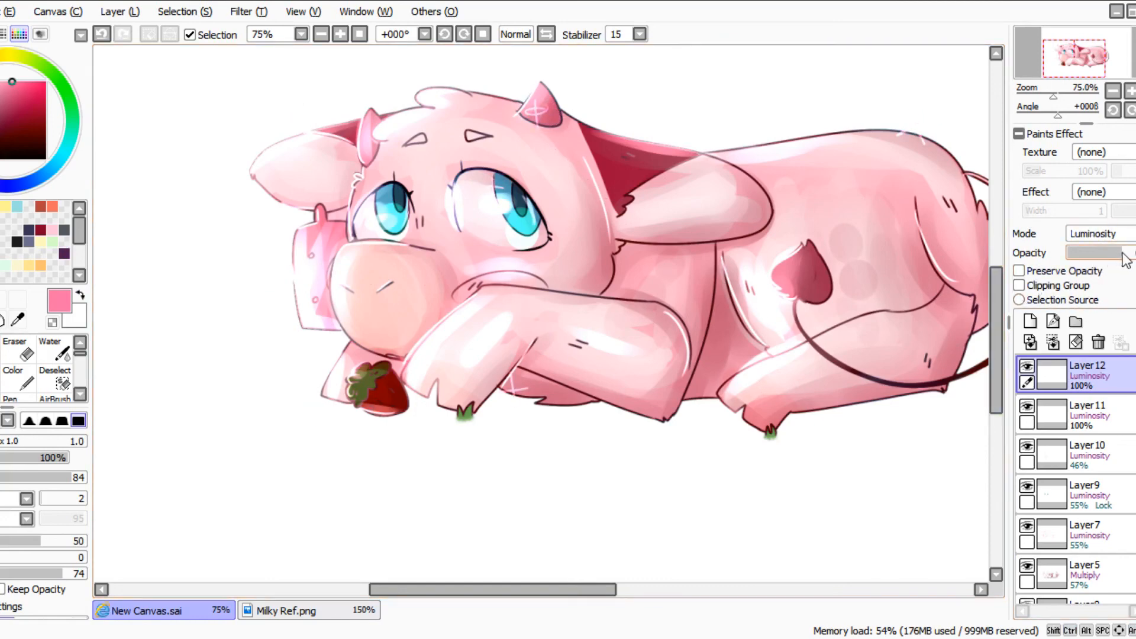
pyautogui.scroll(-1, 431, 337)
pyautogui.scroll(1, 390, 305)
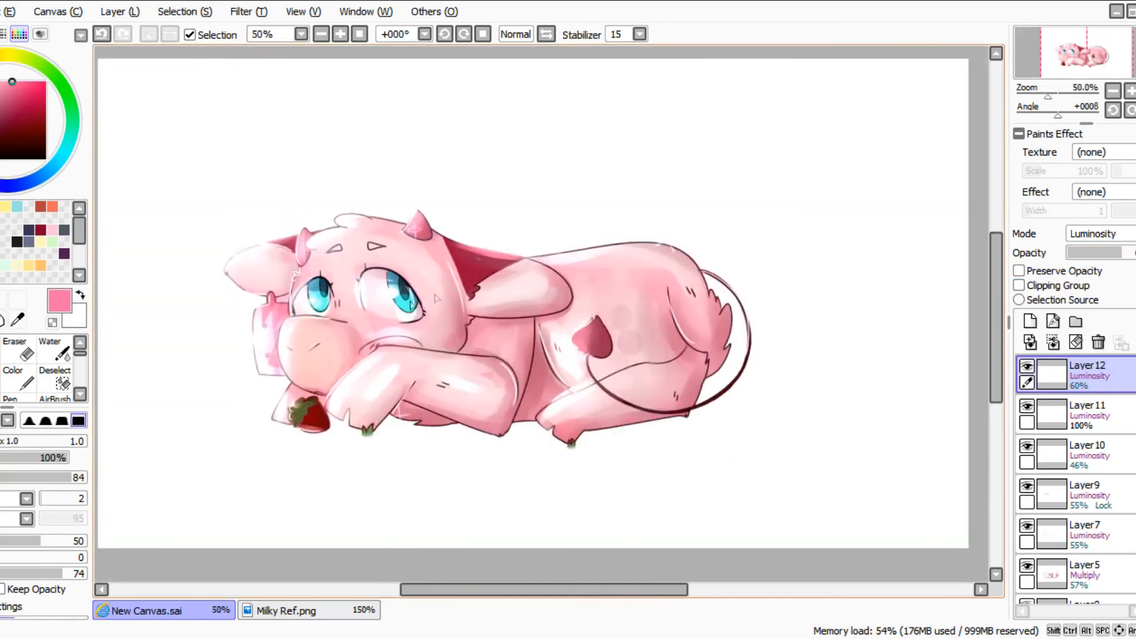
# Sign the drawing in black over the hind leg on a new layer and lower that layer's opacity to 21%.
pyautogui.click(1030, 321)
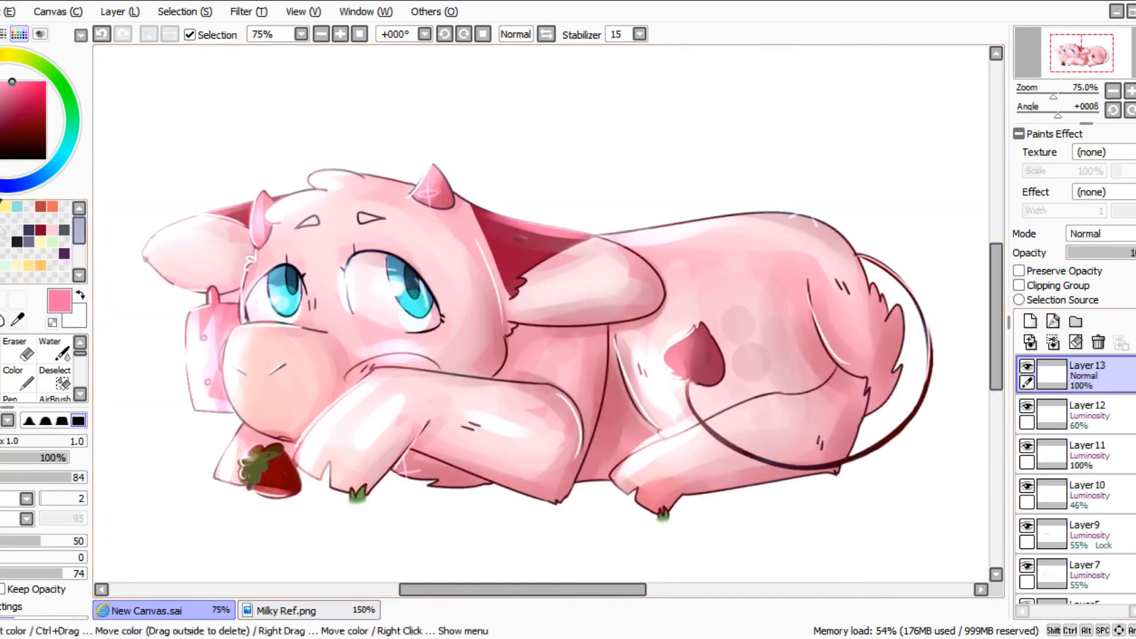
pyautogui.click(17, 241)
pyautogui.moveTo(755, 447)
pyautogui.mouseDown()
pyautogui.moveTo(763, 501)
pyautogui.moveTo(797, 503)
pyautogui.moveTo(689, 524)
pyautogui.moveTo(946, 395)
pyautogui.mouseUp()
pyautogui.hotkey('ctrl', 'z')
pyautogui.moveTo(761, 526)
pyautogui.mouseDown()
pyautogui.moveTo(769, 453)
pyautogui.moveTo(837, 485)
pyautogui.moveTo(828, 462)
pyautogui.mouseUp()
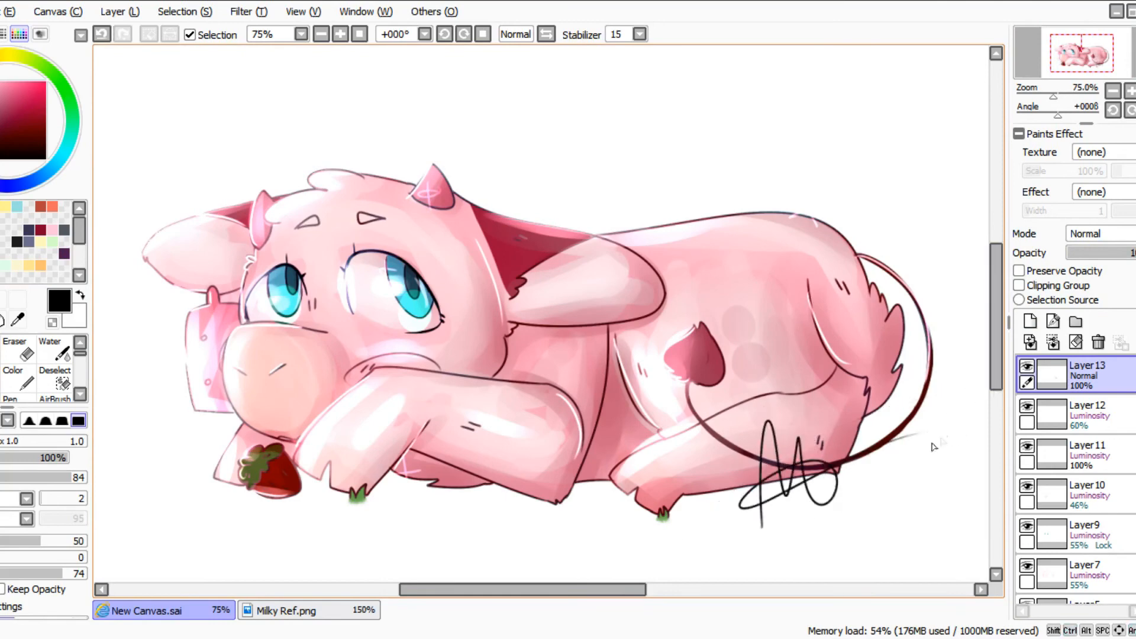
pyautogui.click(1085, 253)
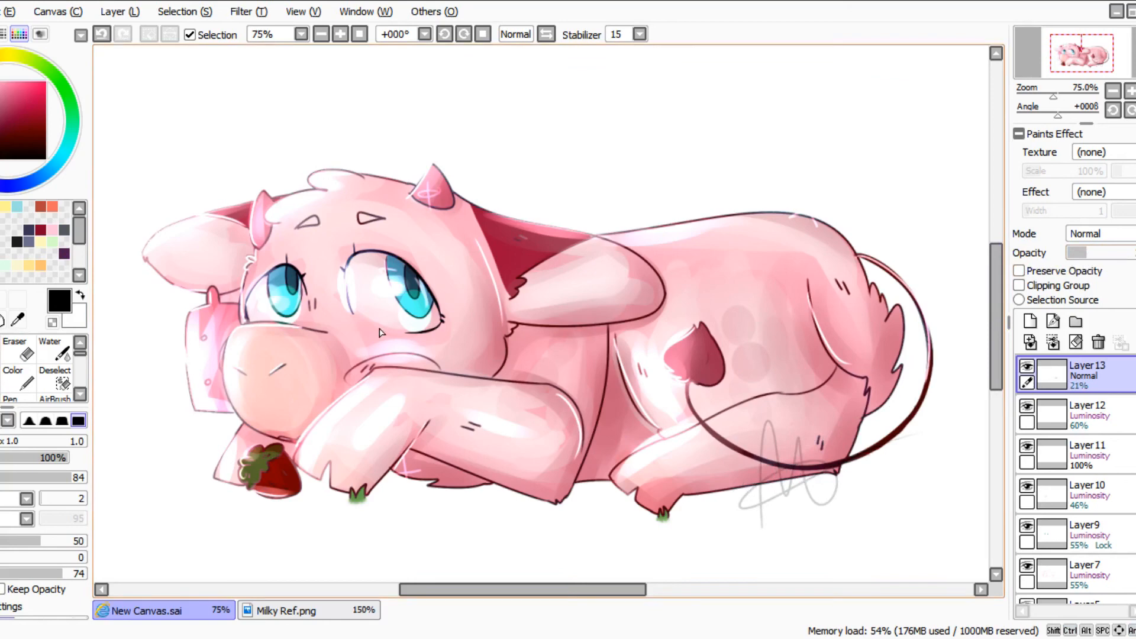